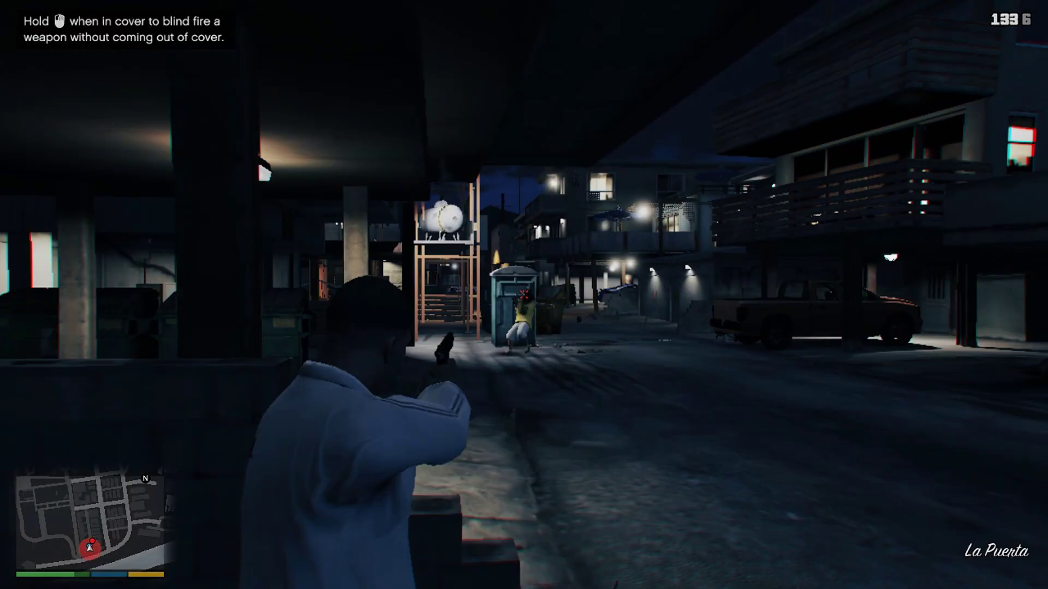
In GTA V, fight the enemy from behind cover, then run down the alley.
click(524, 294)
key(q)
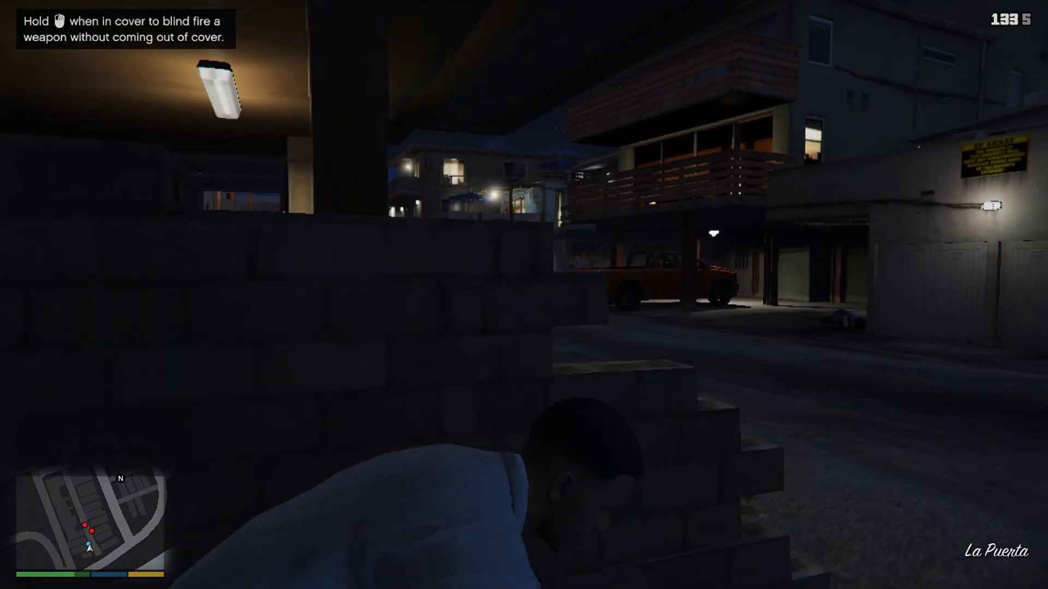
key(r)
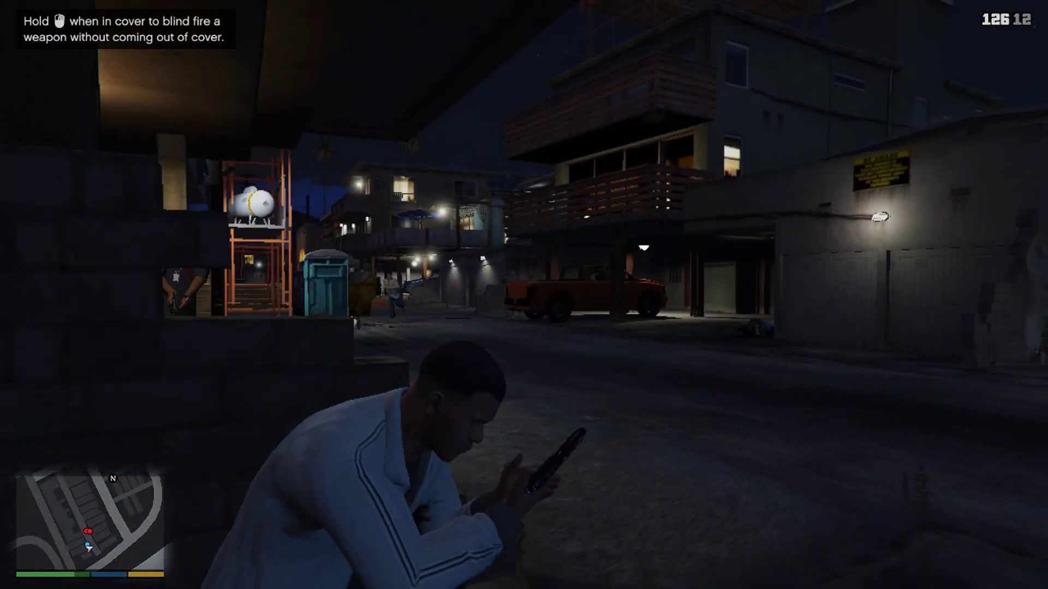
right_click(524, 295)
click(524, 295)
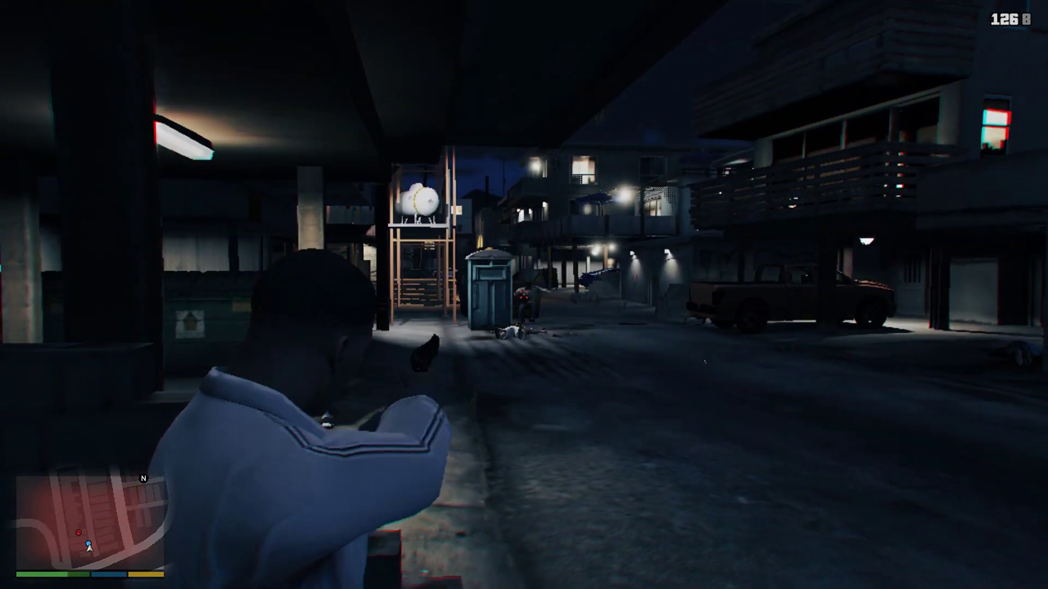
click(524, 294)
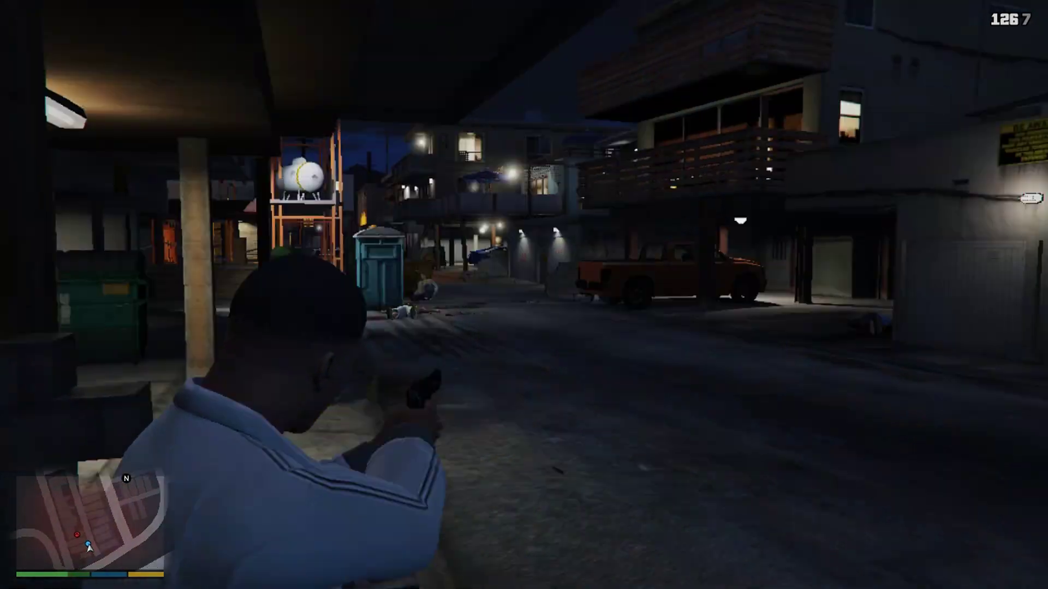
key(q)
key(w)
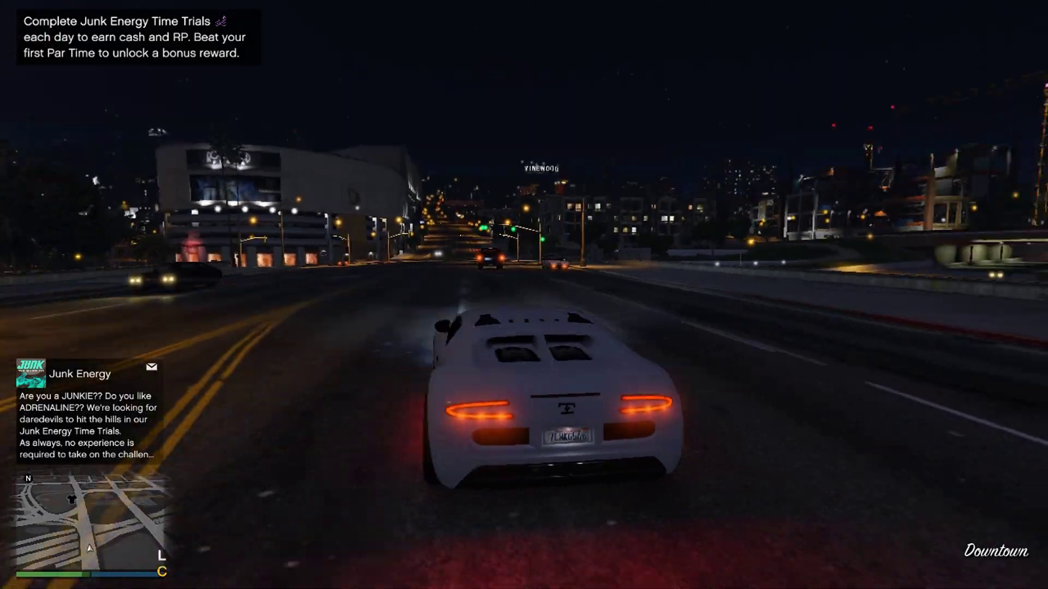
Drive the car along the avenue and through the intersection.
key(d)
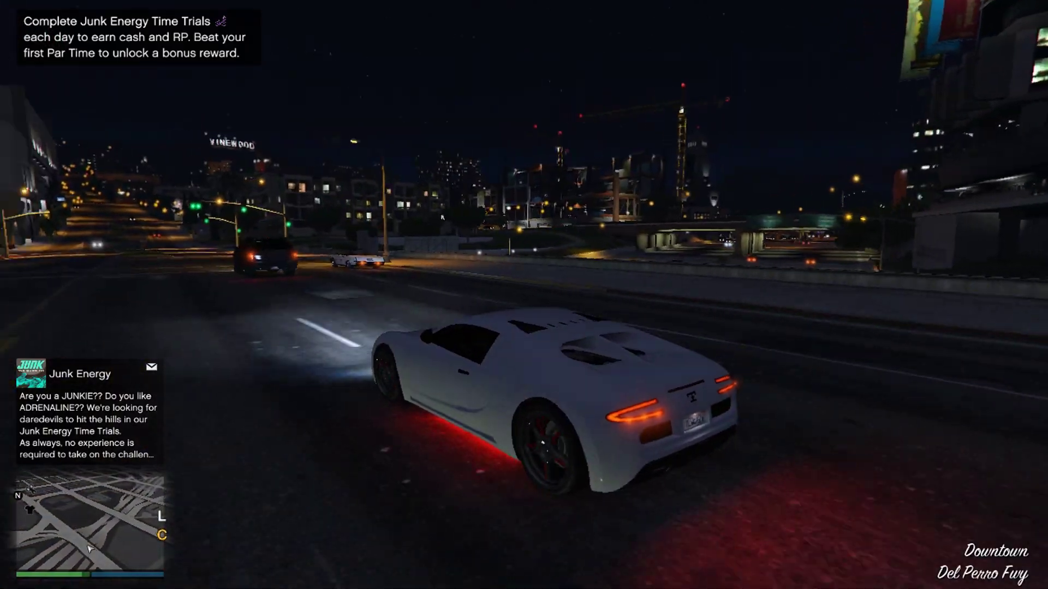
key(w)
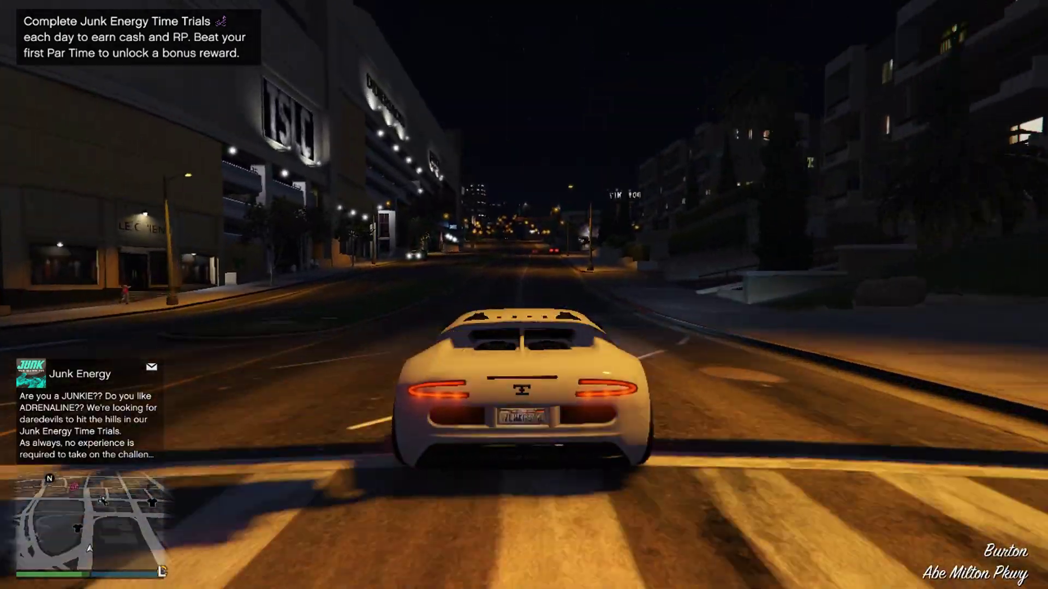
key(w)
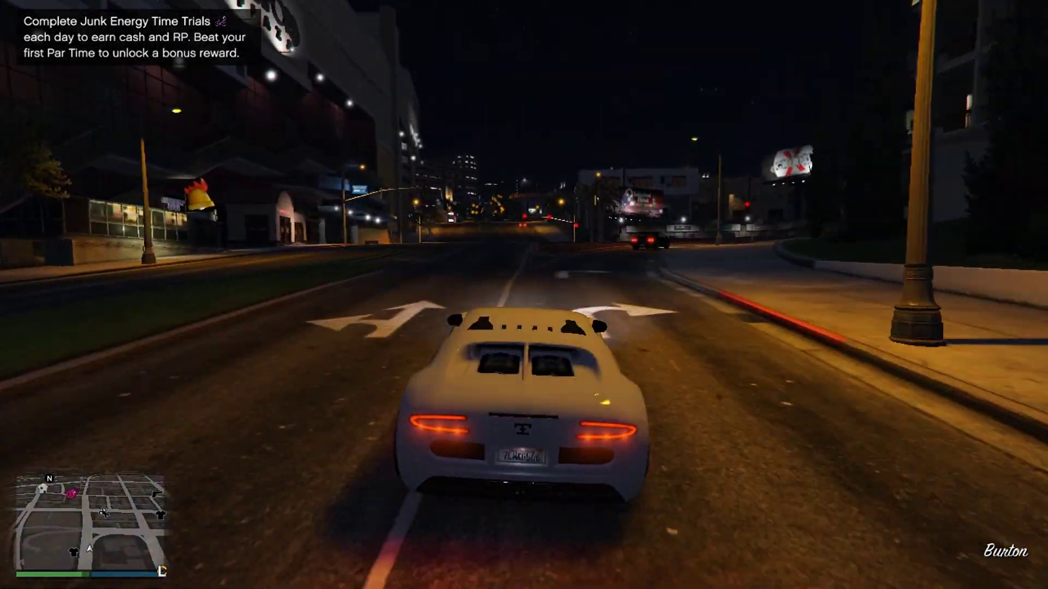
key(w)
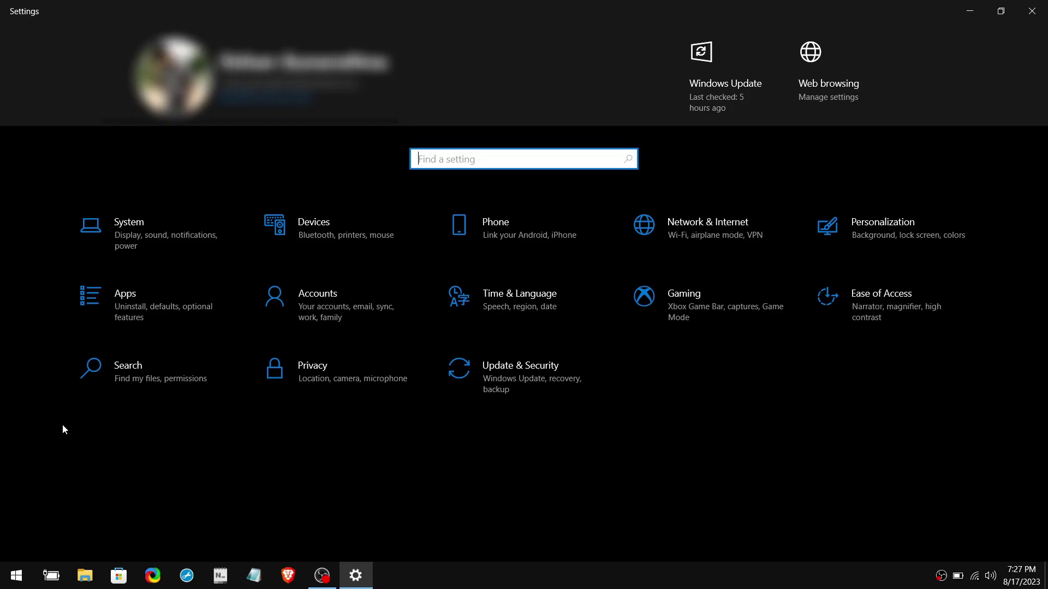
Set Performance Options to Custom, keeping only icon thumbnails and smooth screen font edges.
click(166, 247)
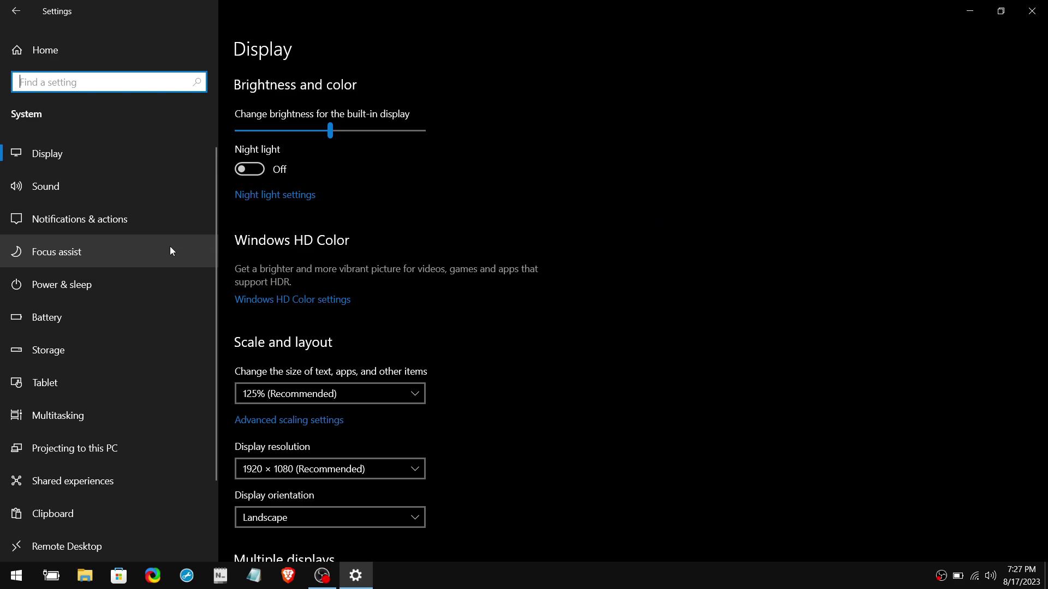
scroll(166, 249, down, 2)
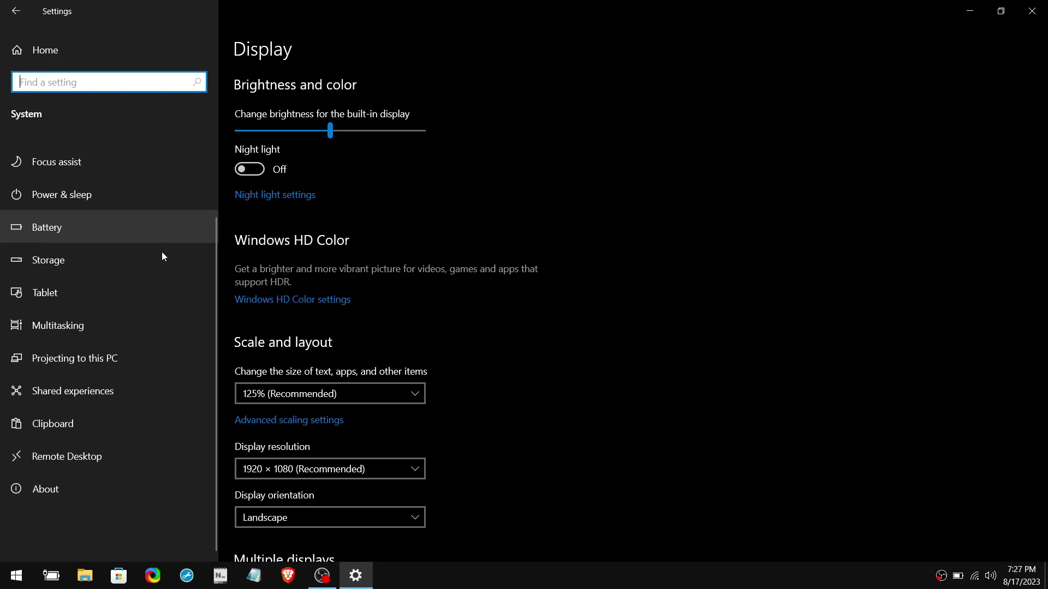
click(81, 490)
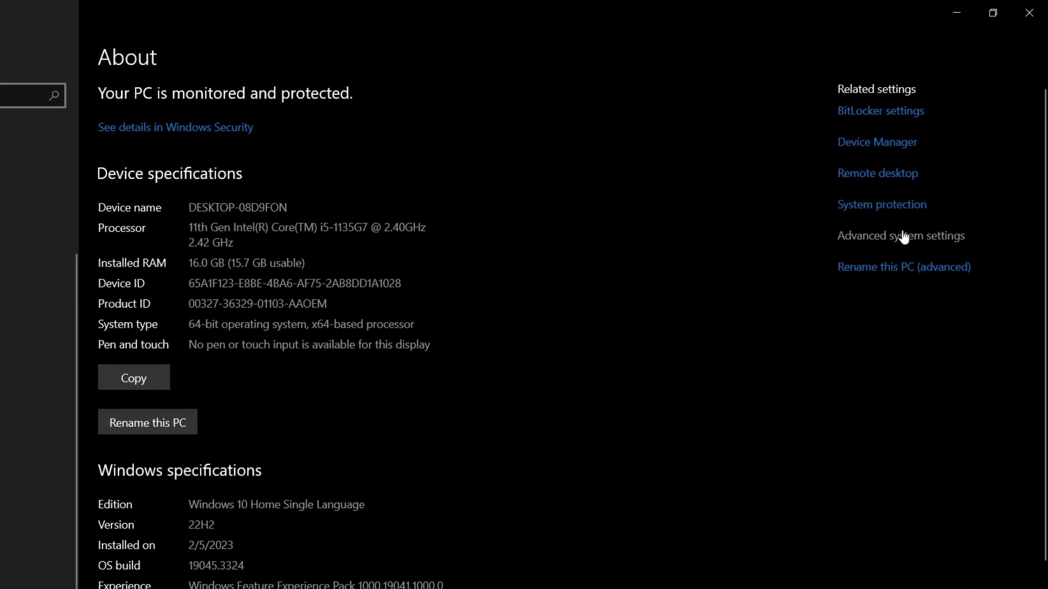
click(915, 245)
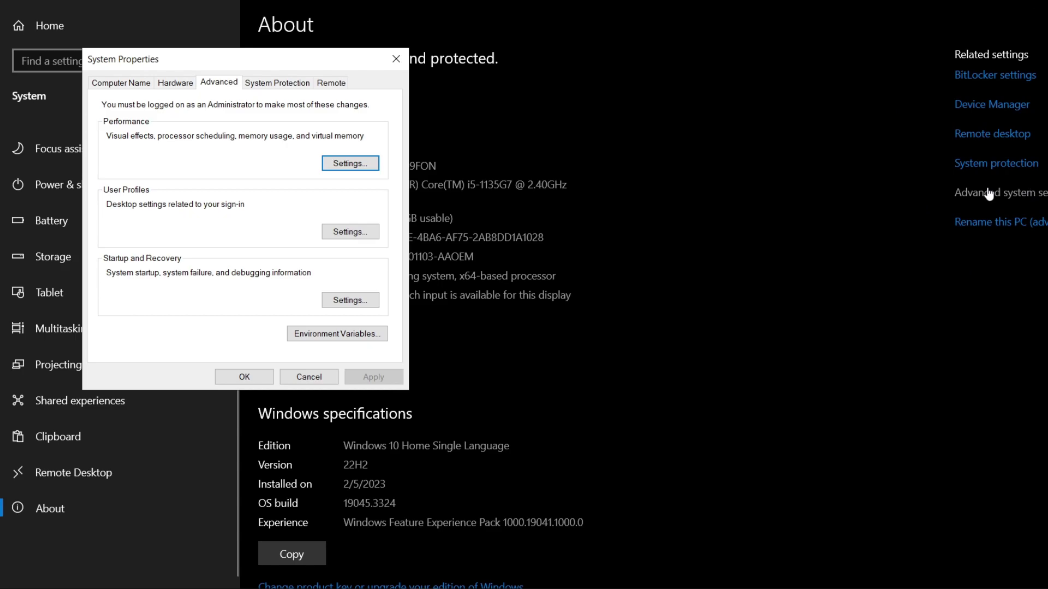
click(354, 166)
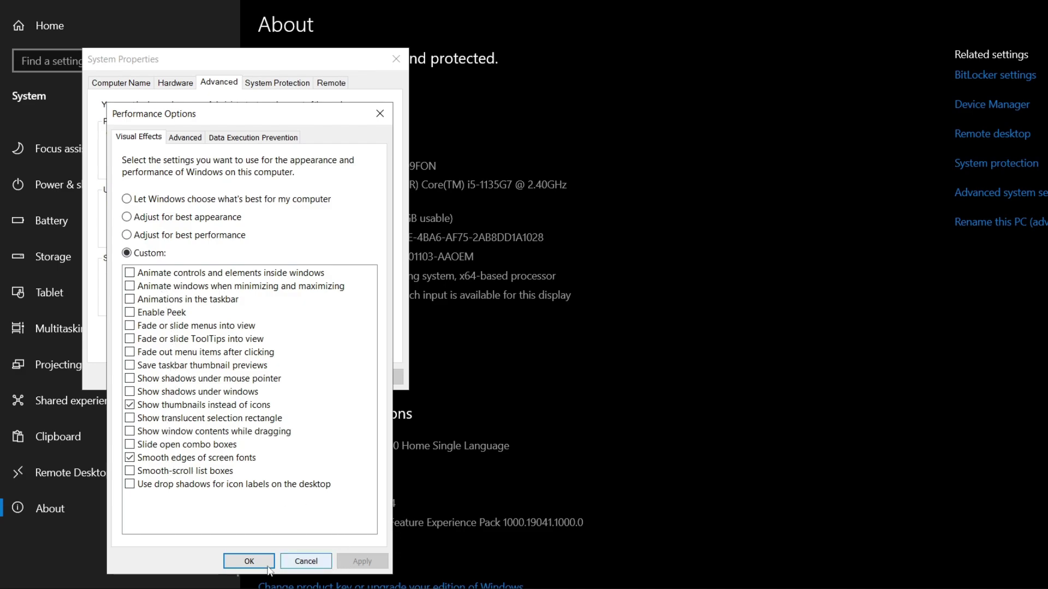
click(252, 563)
click(250, 376)
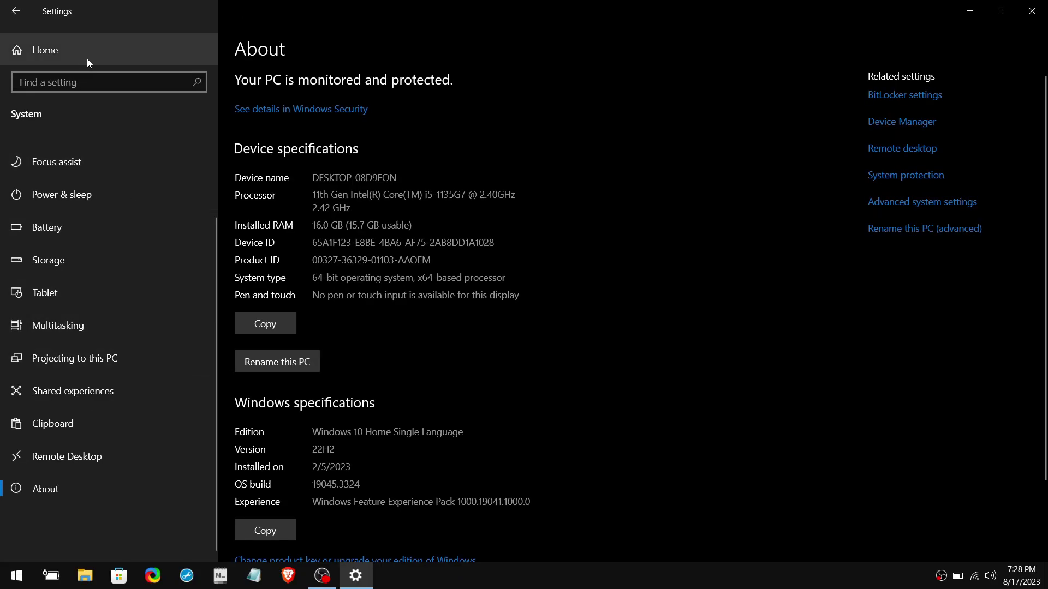
In Gaming settings, turn Xbox Game Bar off and Game Mode on.
click(87, 63)
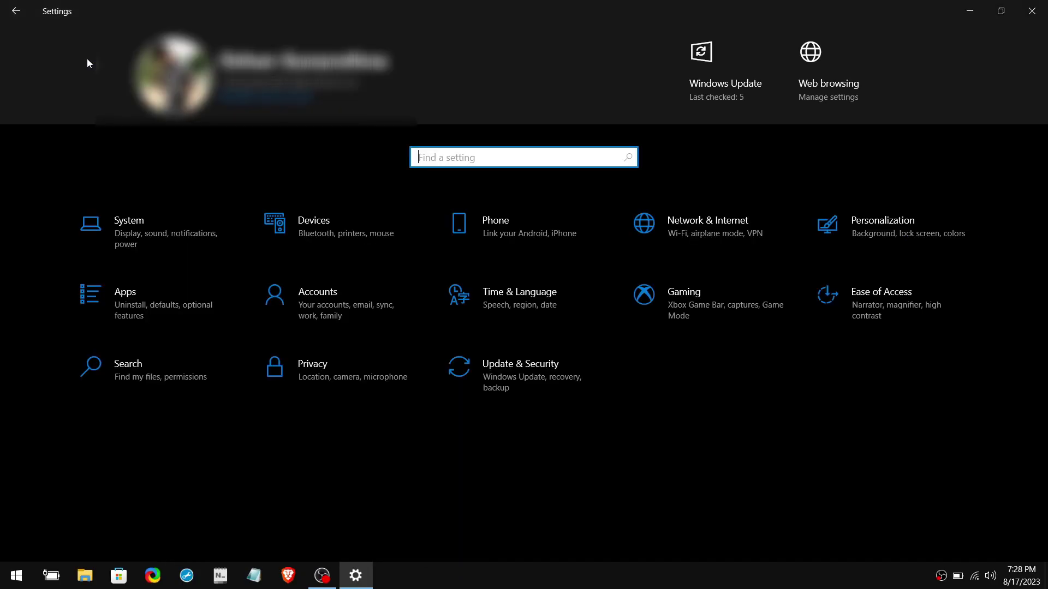
click(681, 298)
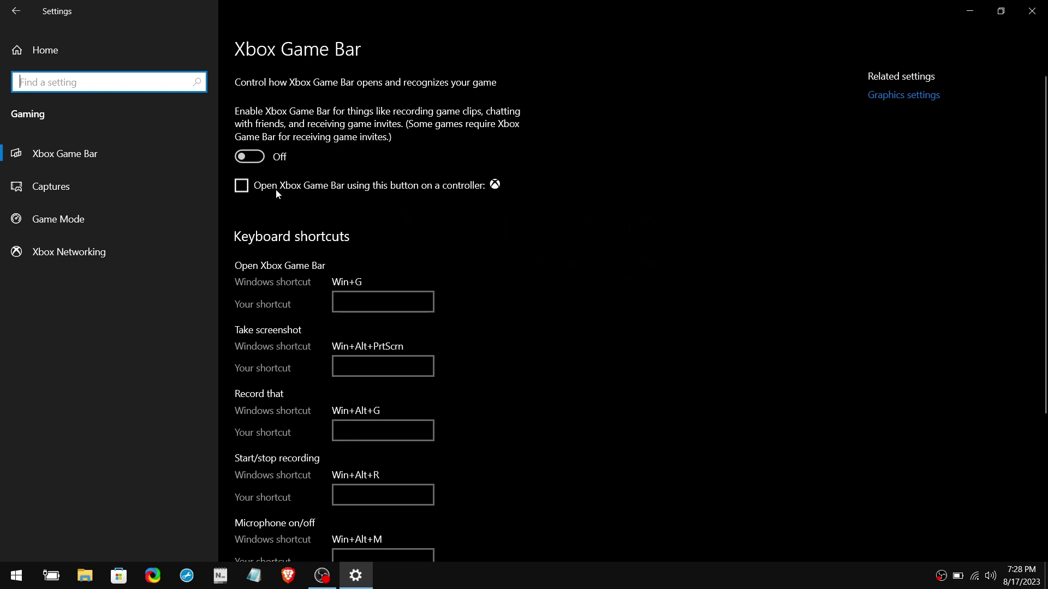
click(108, 227)
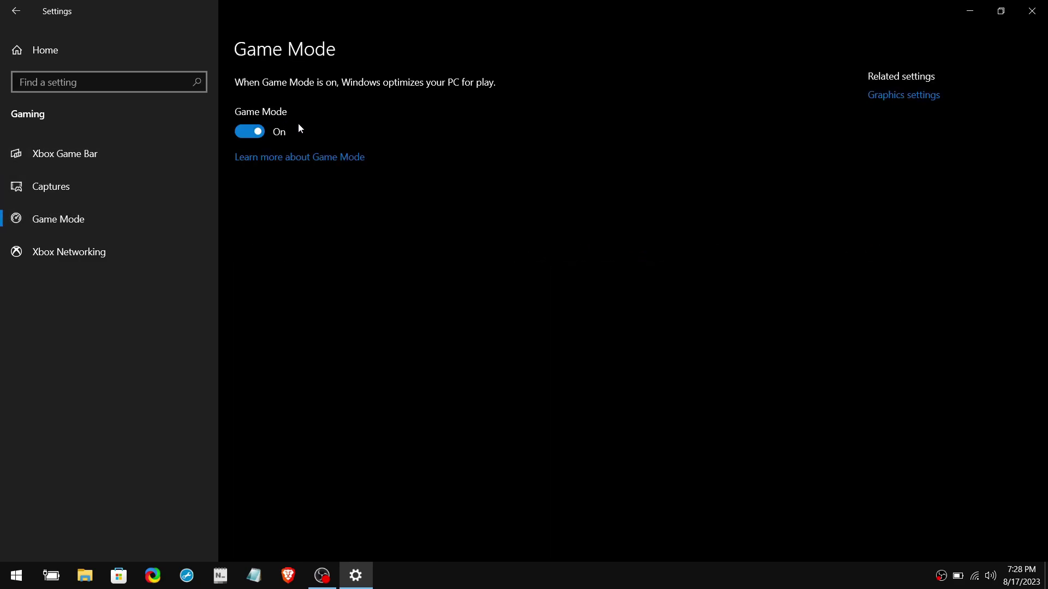
click(123, 53)
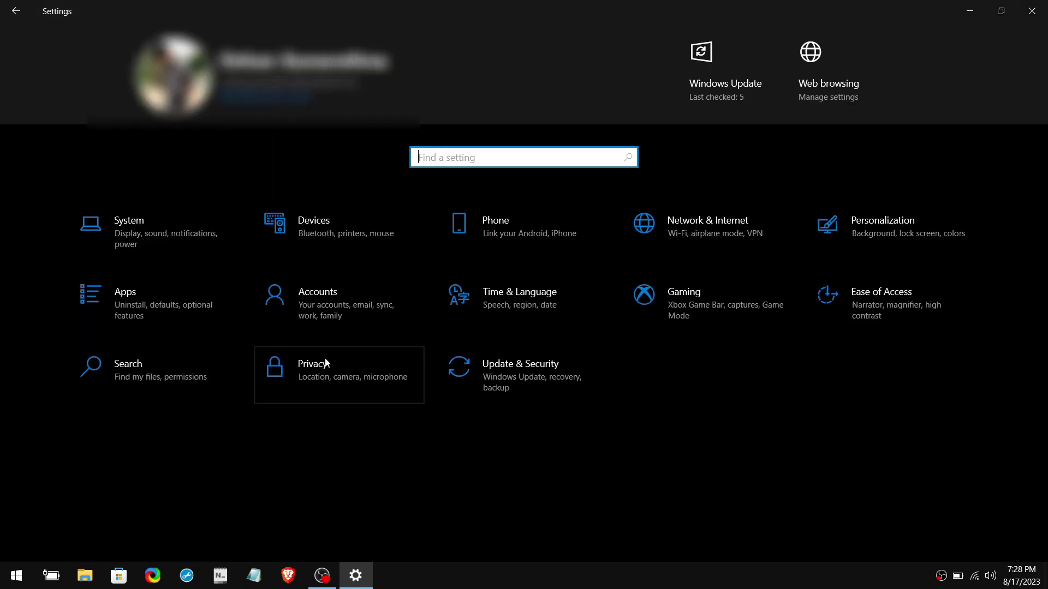
Turn off Background apps under Privacy settings.
click(321, 372)
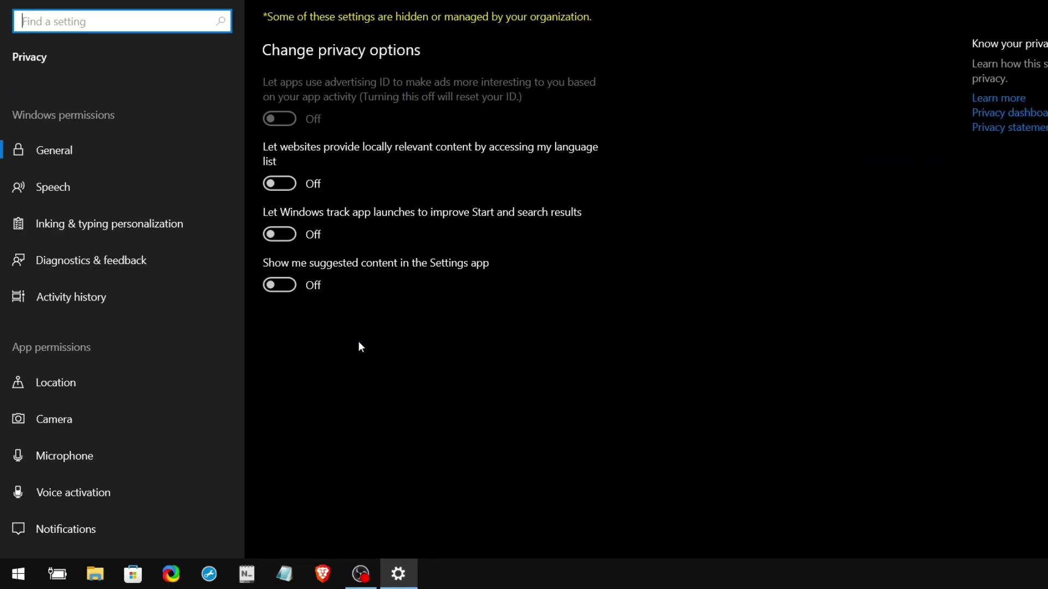
scroll(147, 356, down, 3)
scroll(164, 325, down, 6)
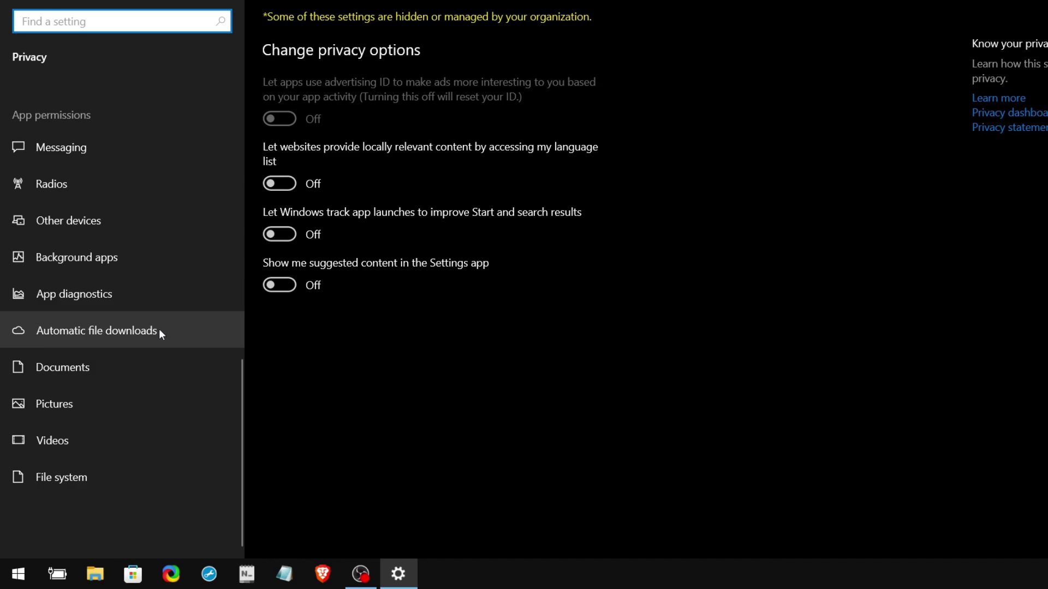
click(123, 262)
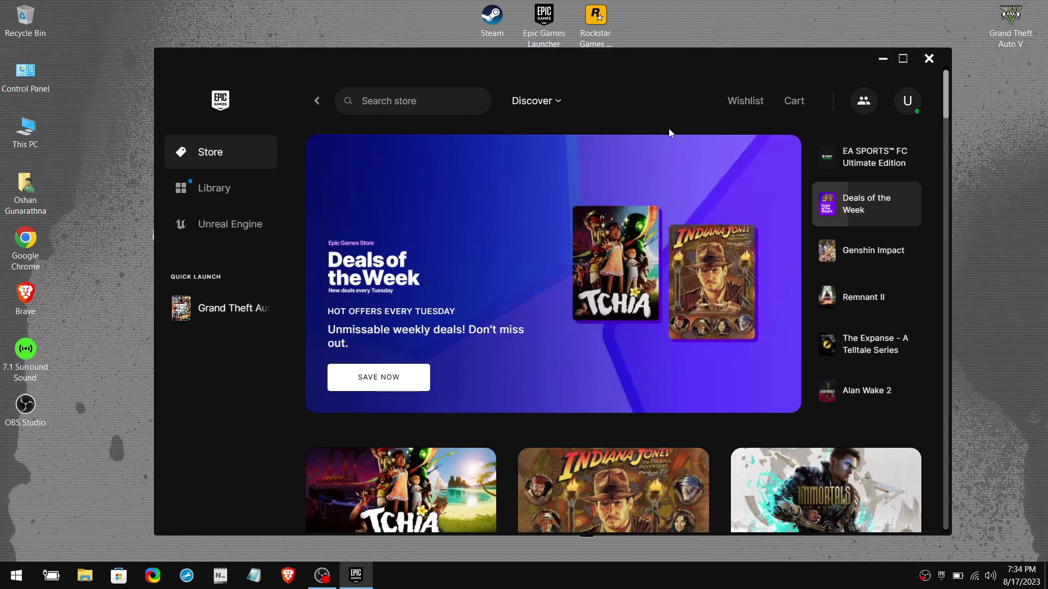
Verify Grand Theft Auto V's files from the Library, then reopen its Manage panel.
click(209, 191)
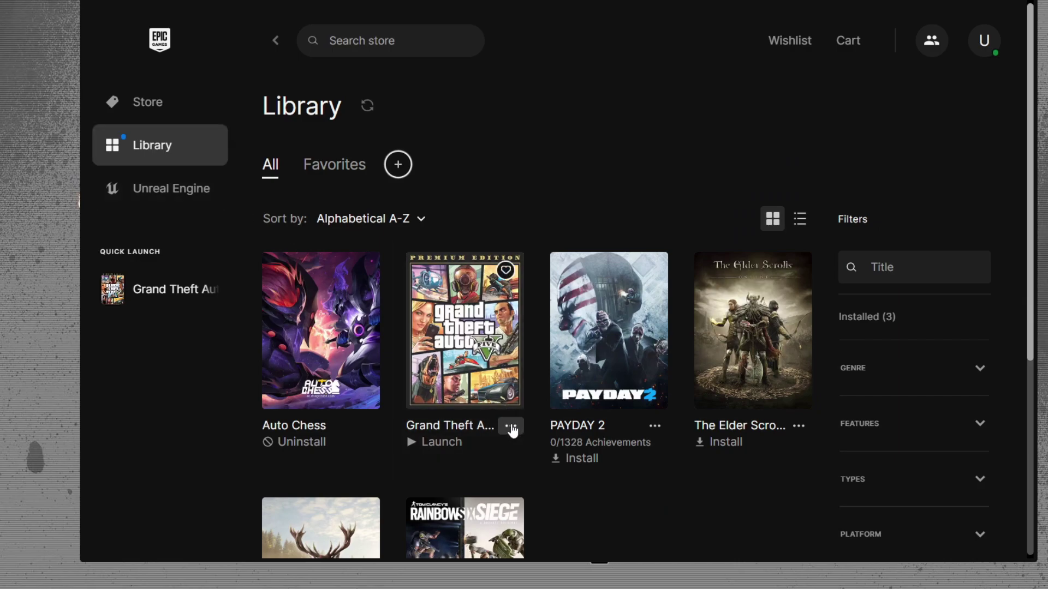
click(510, 427)
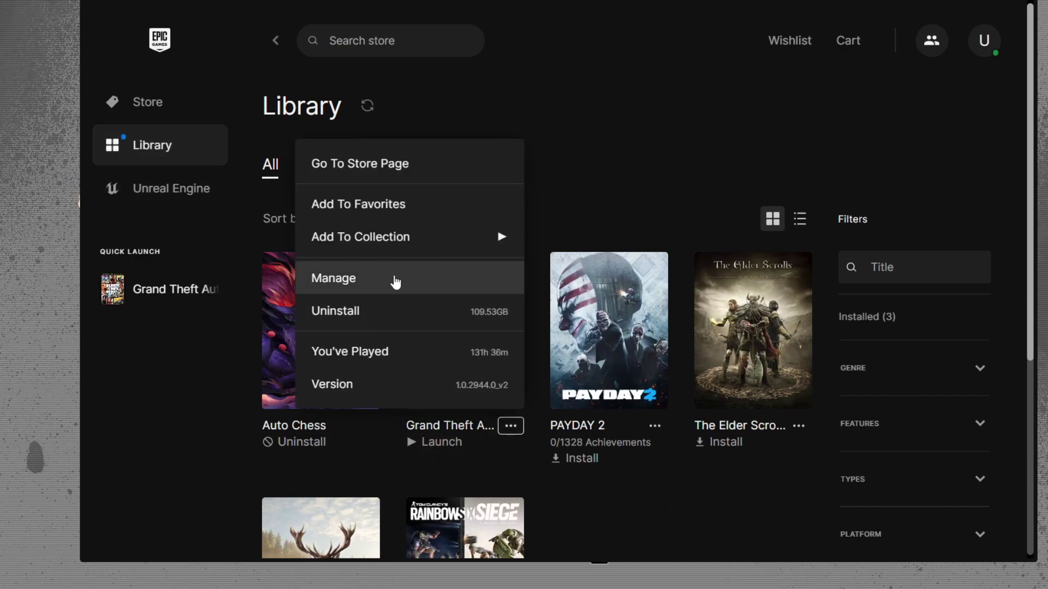
click(395, 281)
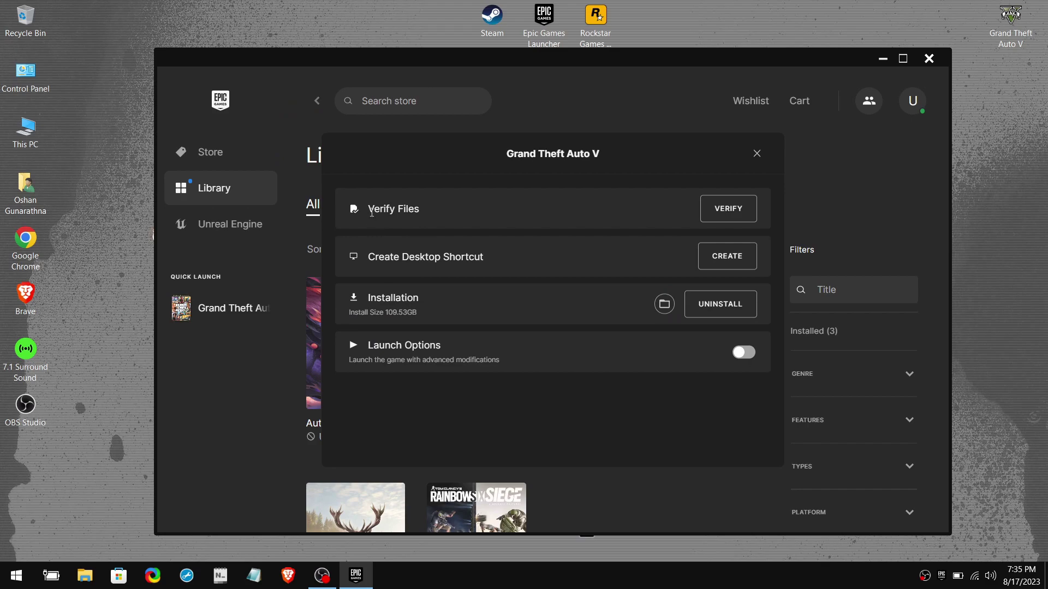
click(730, 211)
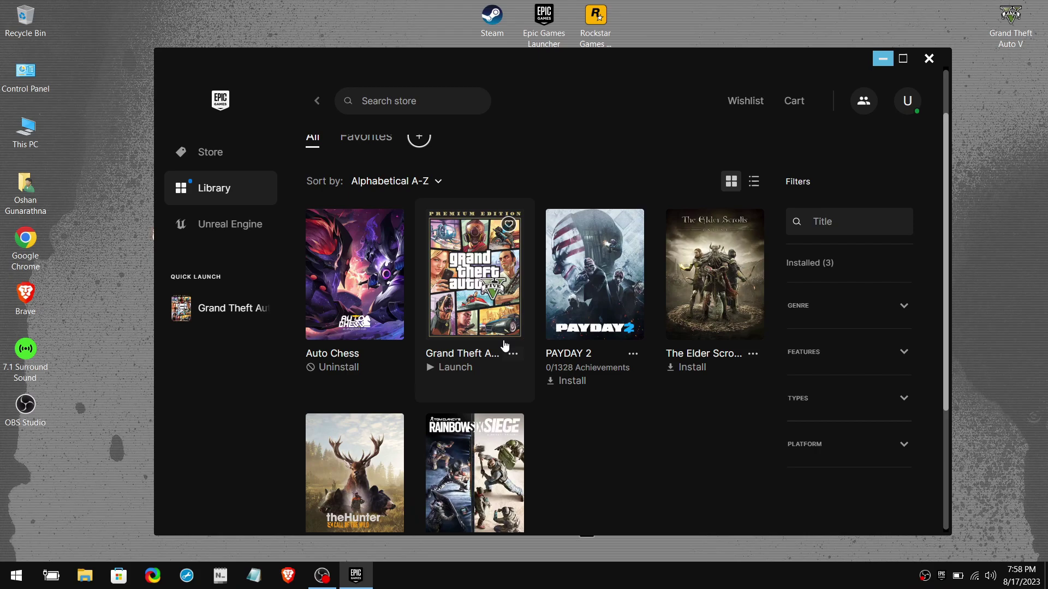
click(513, 355)
click(425, 228)
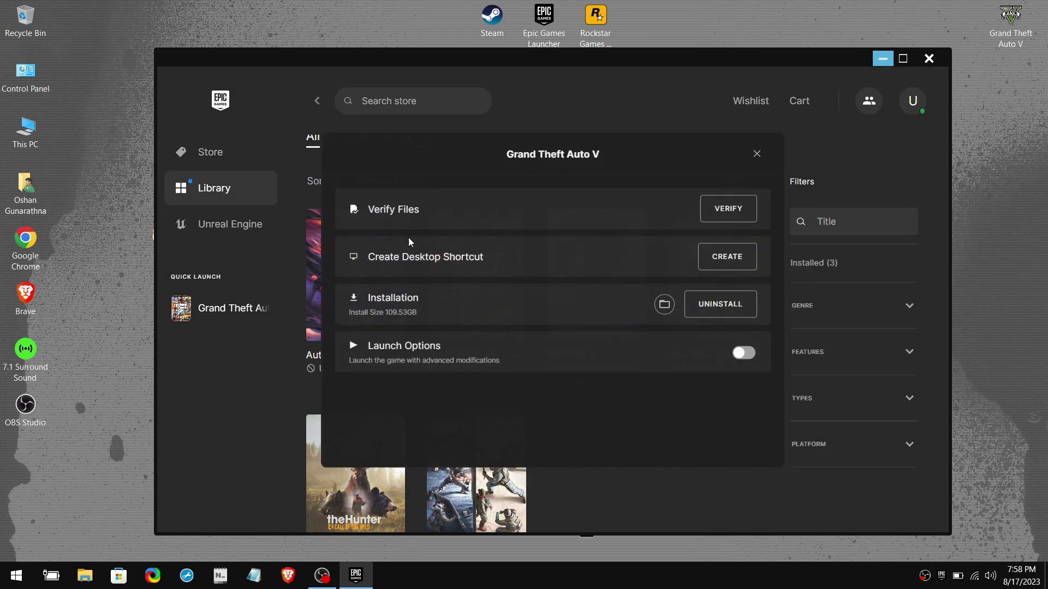
In the GTAV install folder, make GTA5 override high-DPI scaling, performed by Application.
click(664, 304)
click(267, 231)
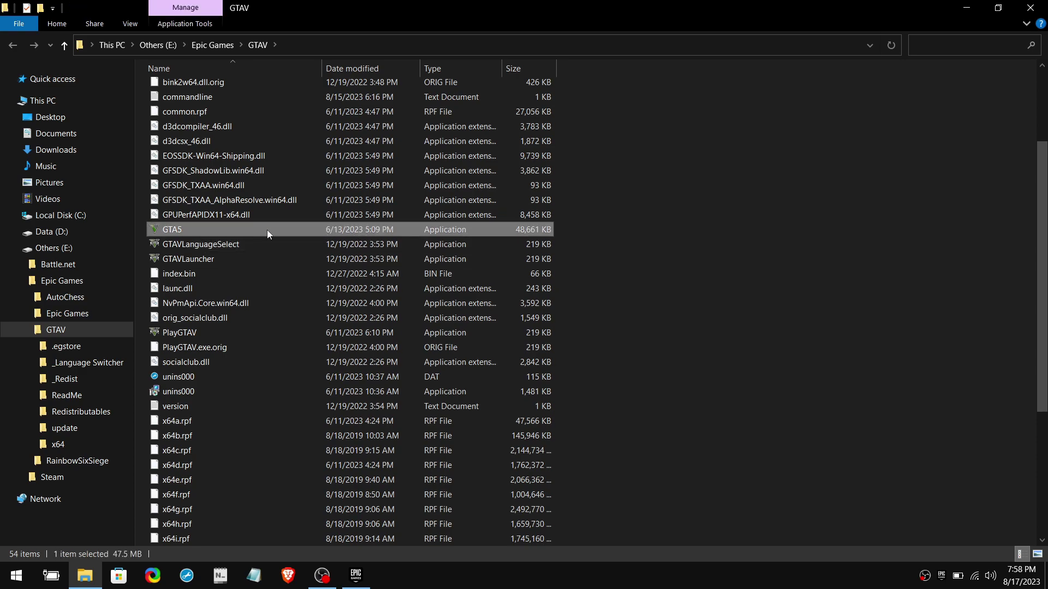
right_click(257, 229)
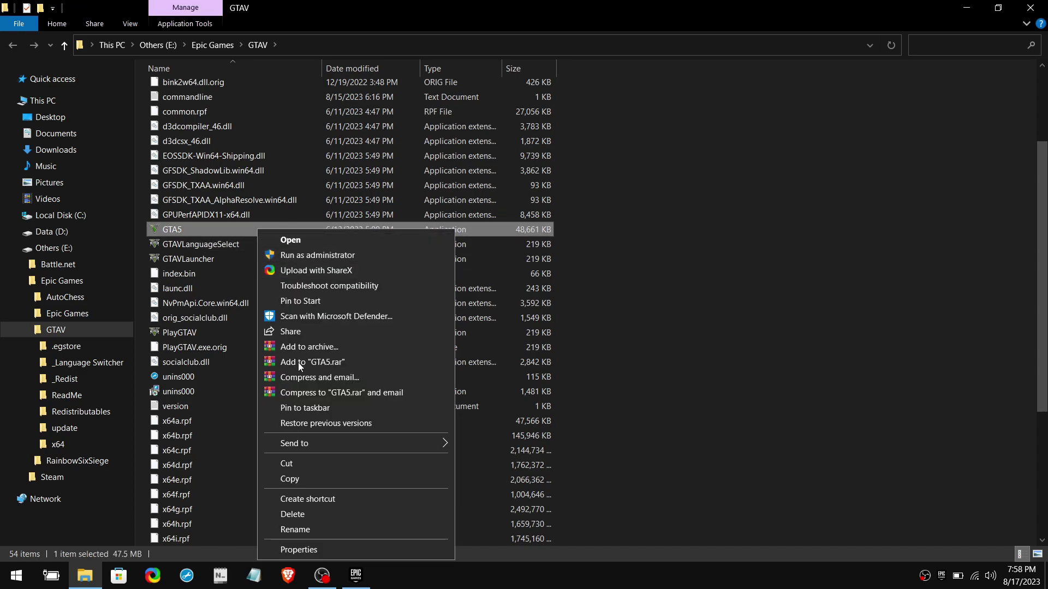
click(329, 548)
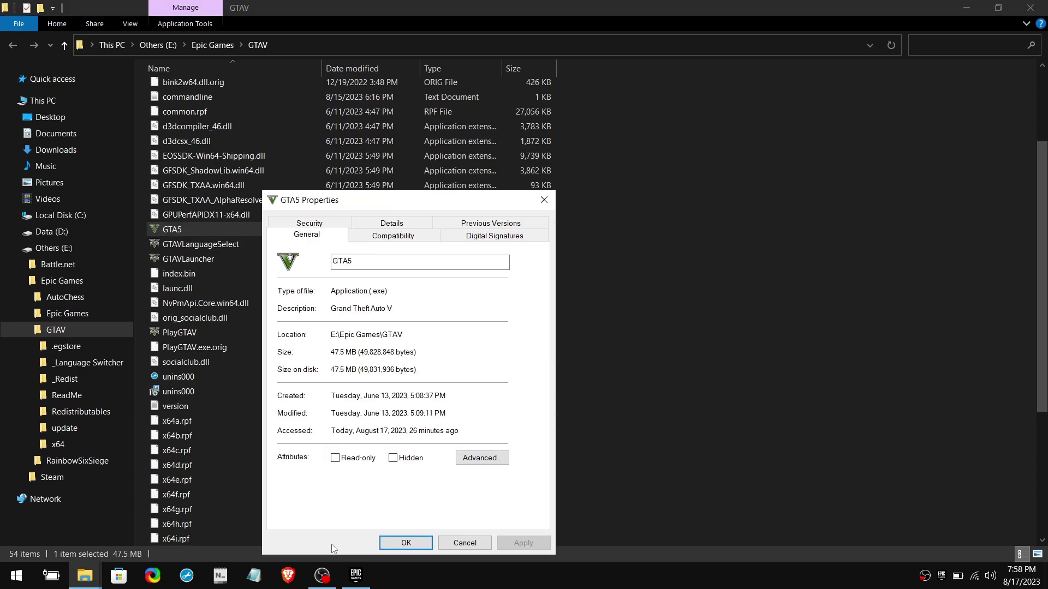
click(405, 235)
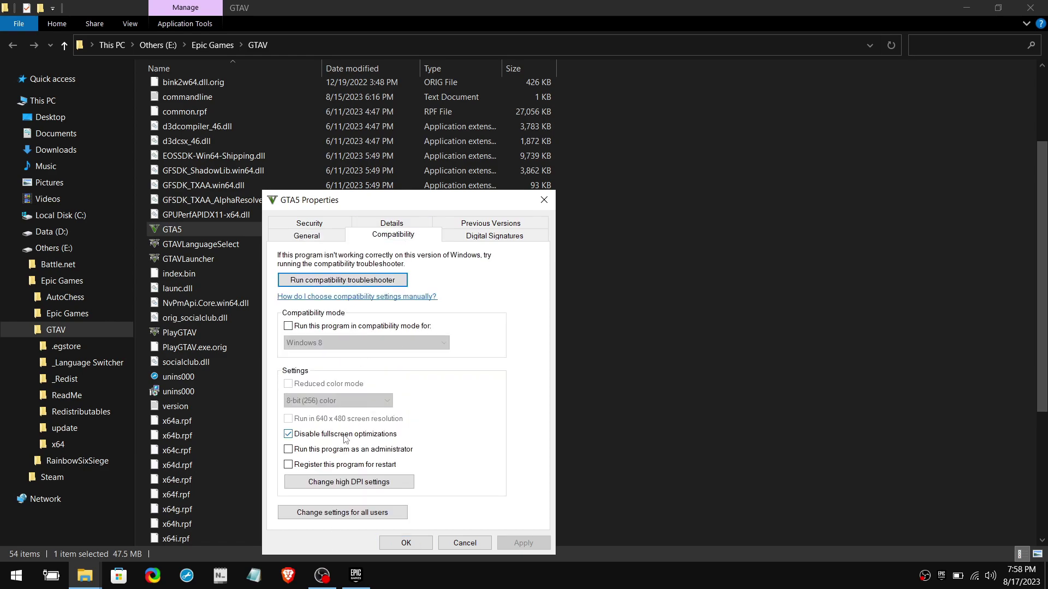
click(342, 484)
click(342, 463)
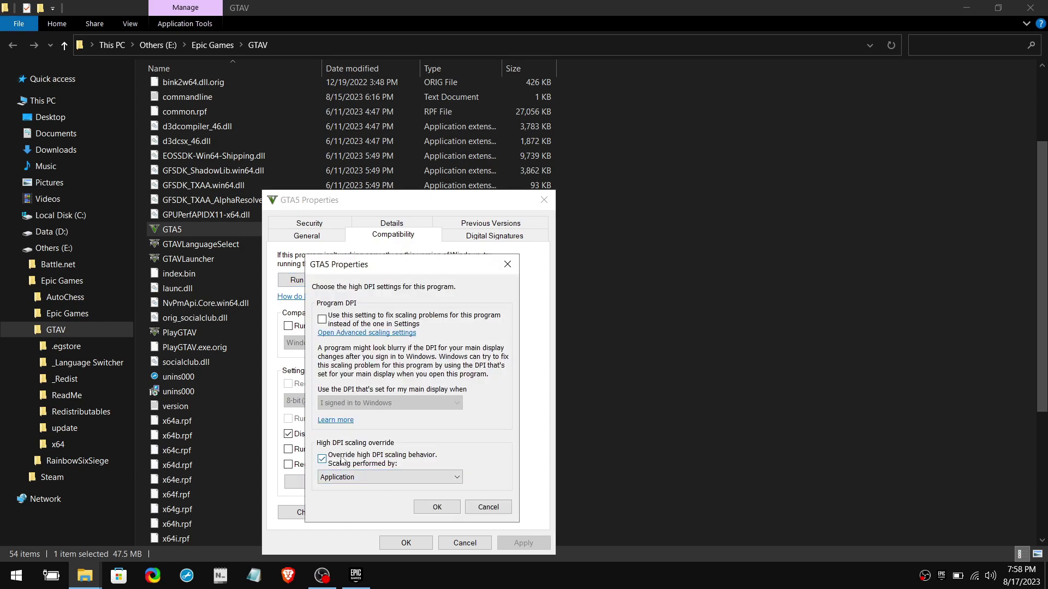
click(437, 507)
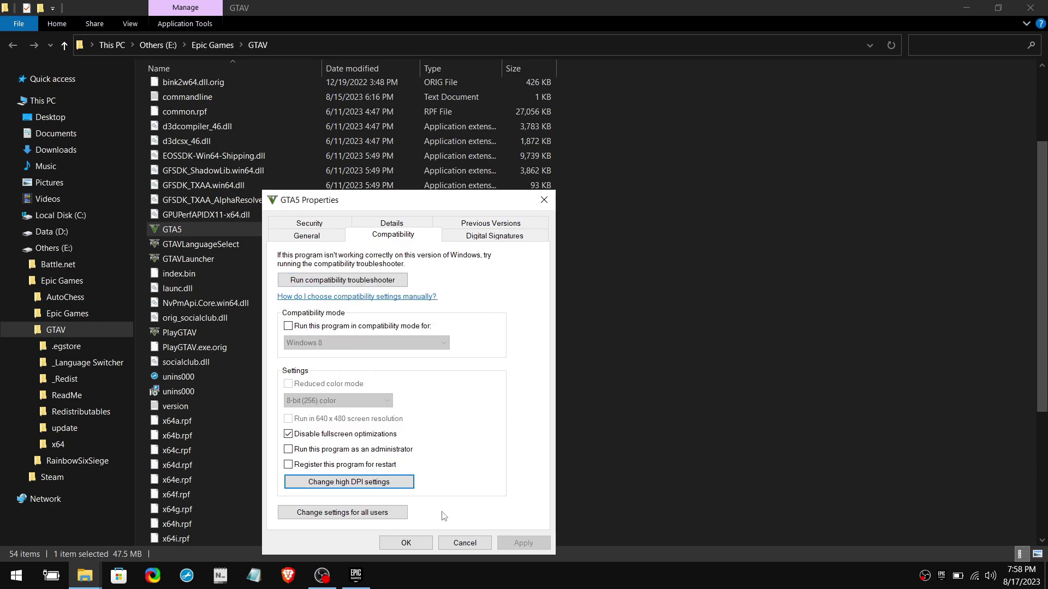
click(426, 547)
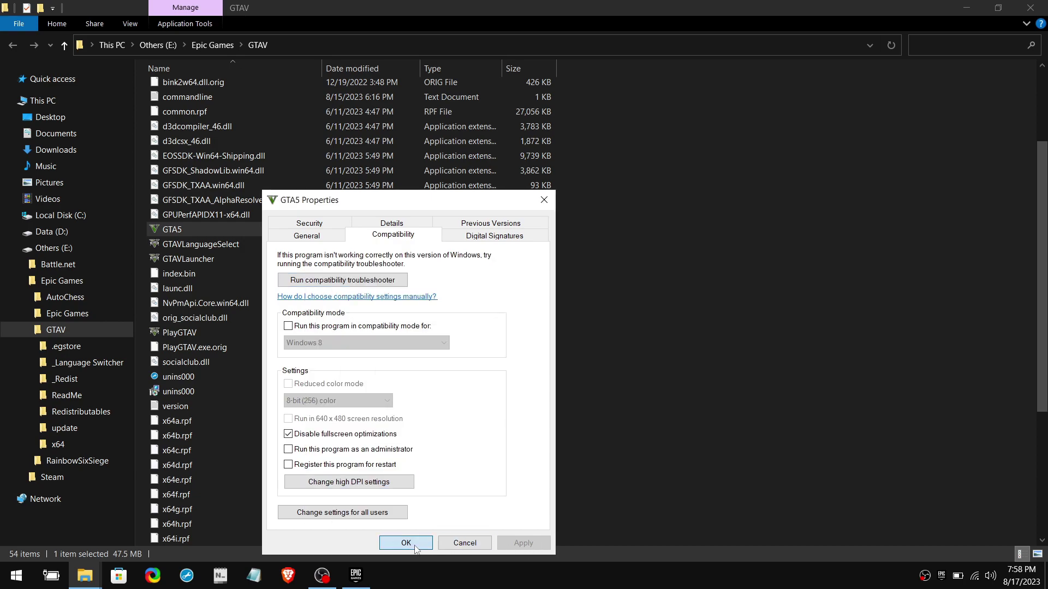
Apply the same high-DPI override to GTAVLauncher and copy the folder path from the address bar.
click(268, 261)
right_click(271, 263)
click(311, 552)
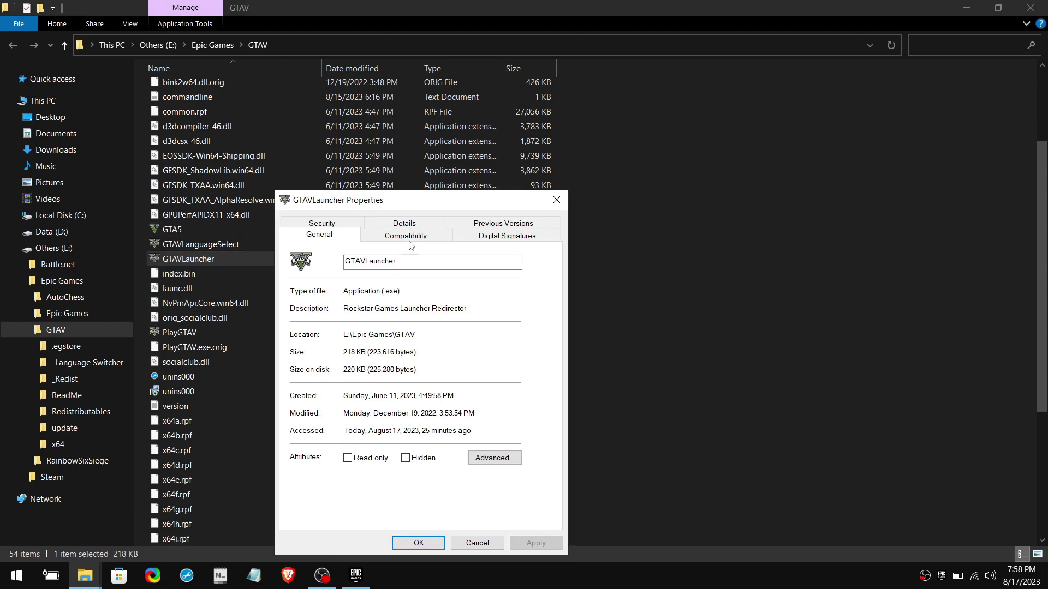
click(408, 237)
click(361, 483)
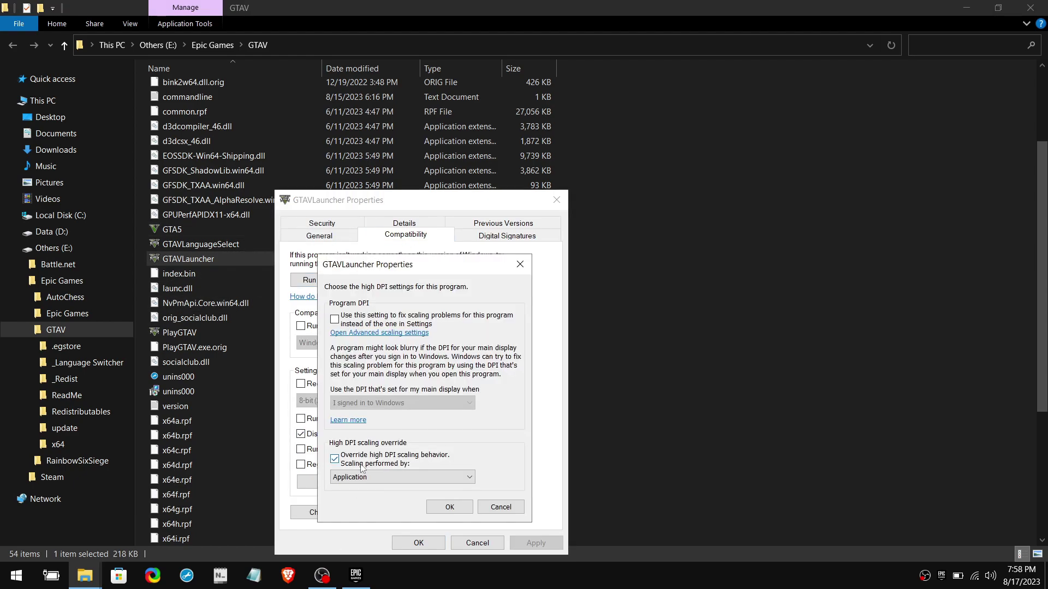
click(450, 507)
click(418, 543)
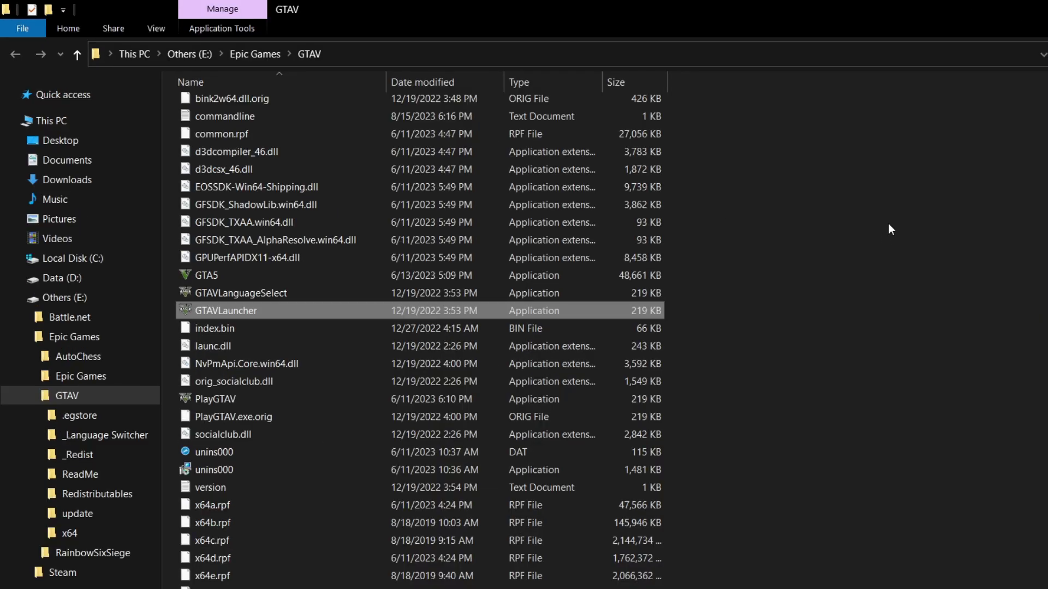
click(453, 52)
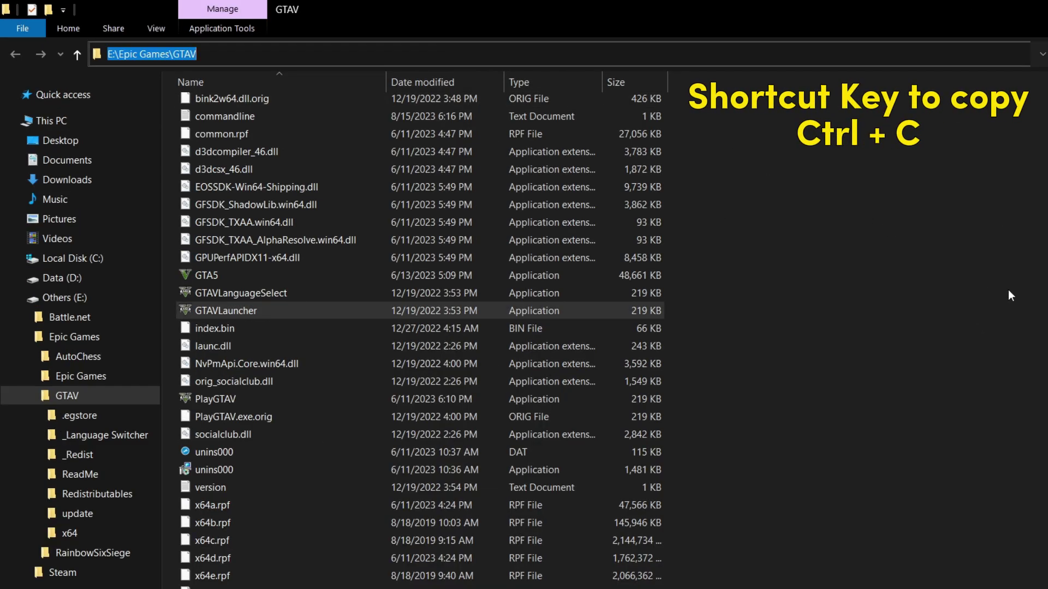
Add GTA5.exe from the pasted GTAV path to the Graphics settings list.
key(super)
text(g)
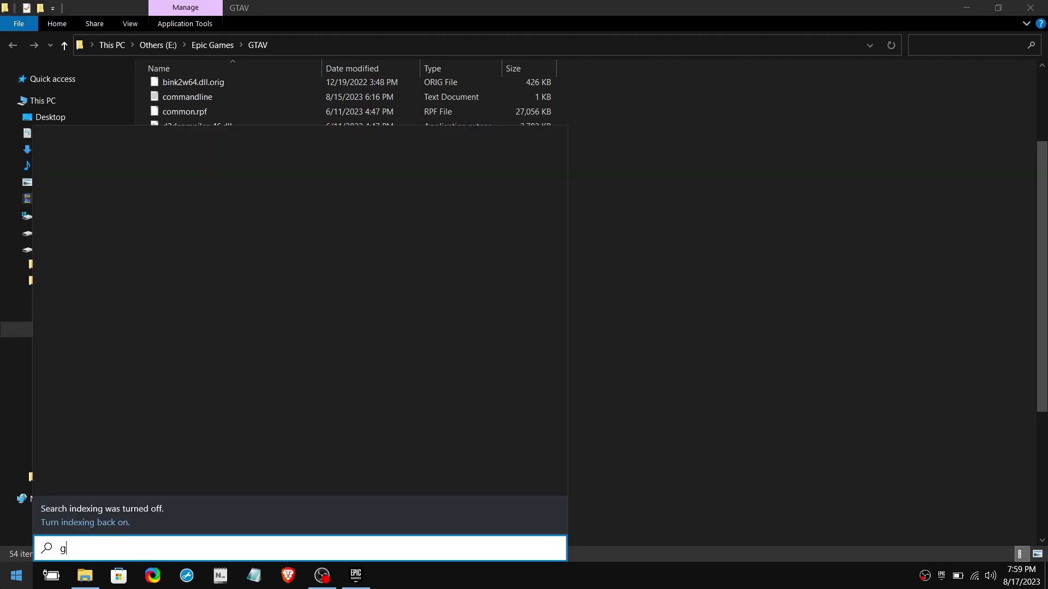
text(raphi)
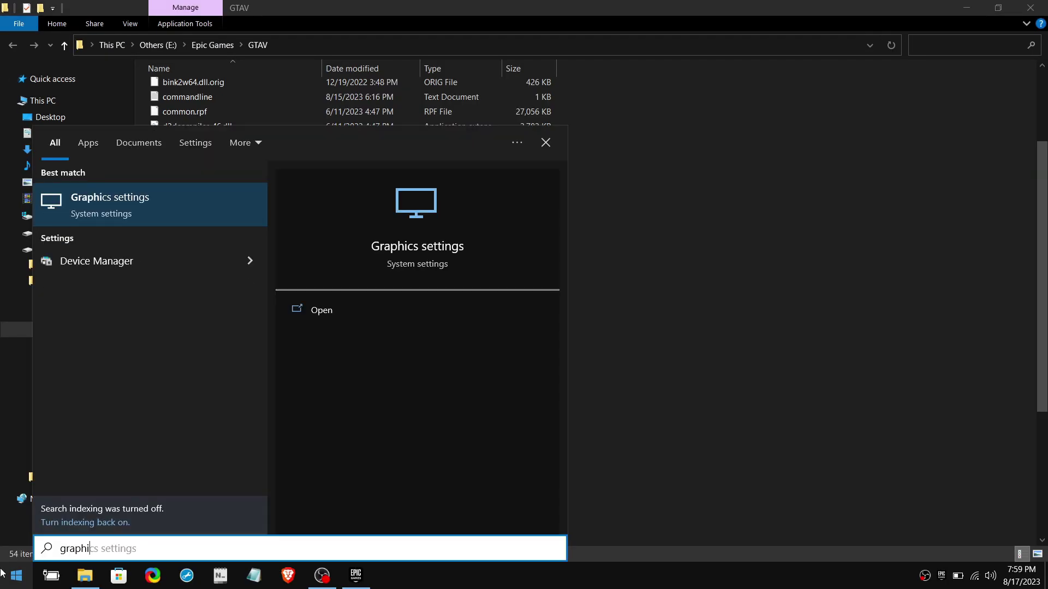
click(177, 207)
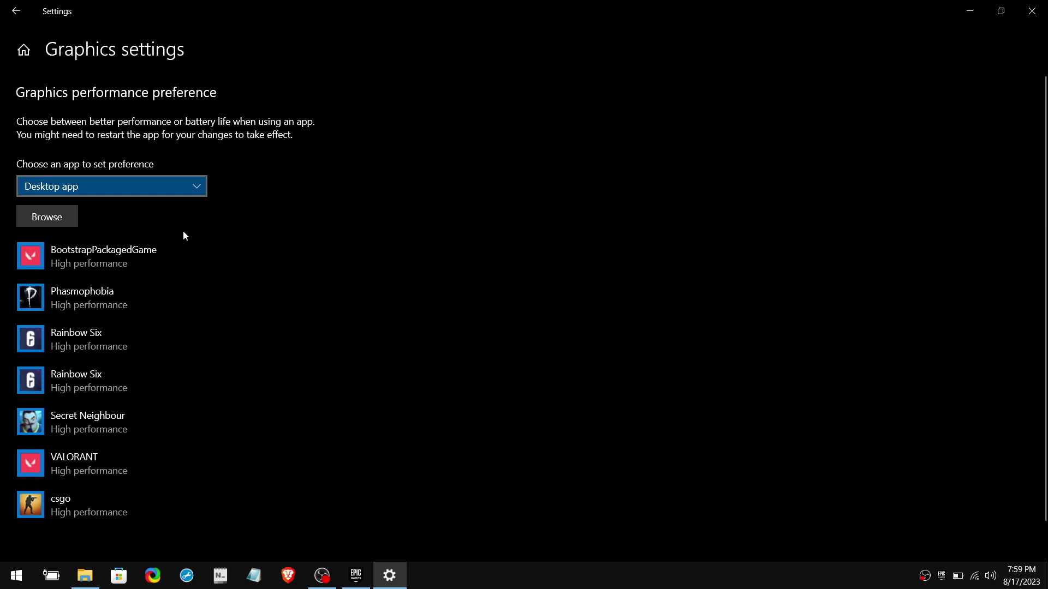
click(61, 218)
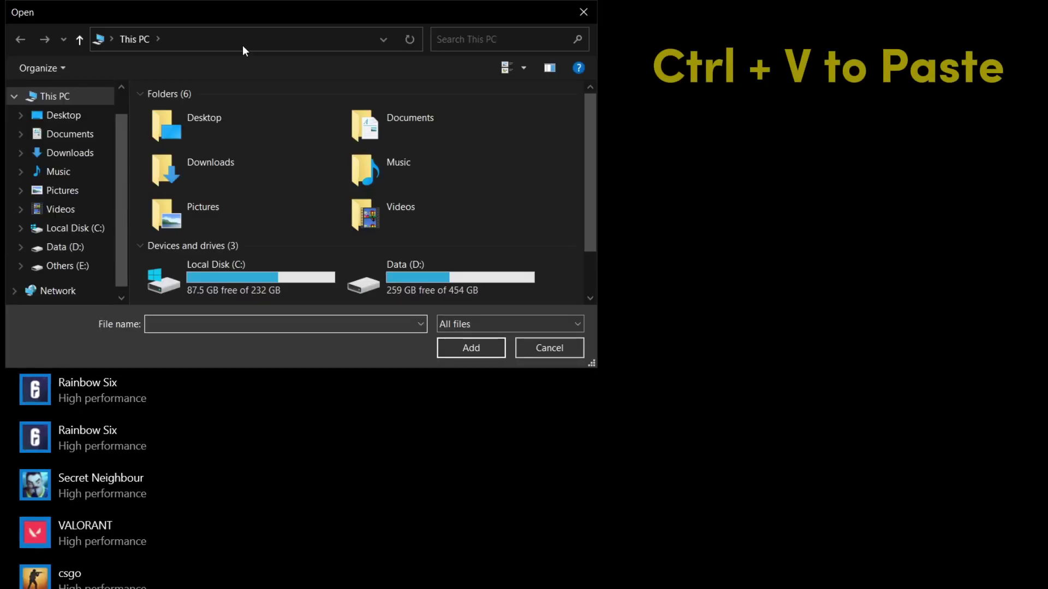
click(248, 40)
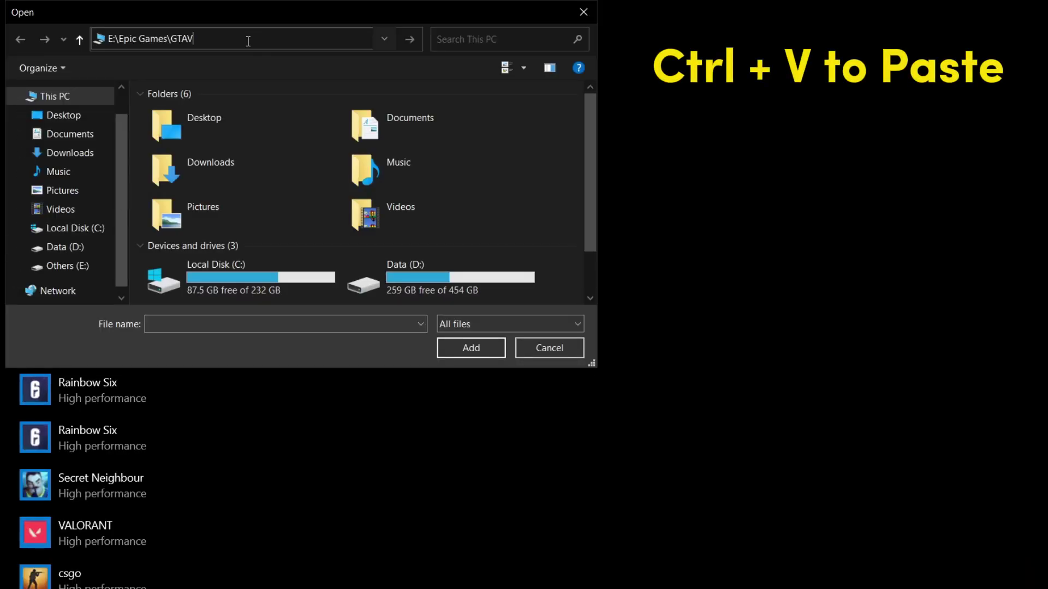
key(Return)
click(267, 233)
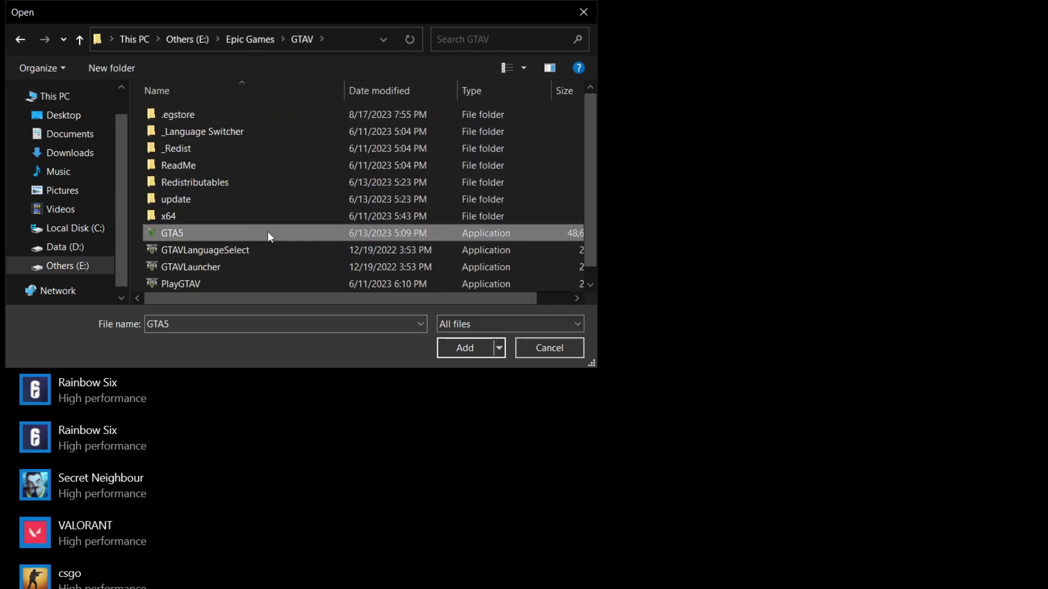
scroll(477, 224, down, 1)
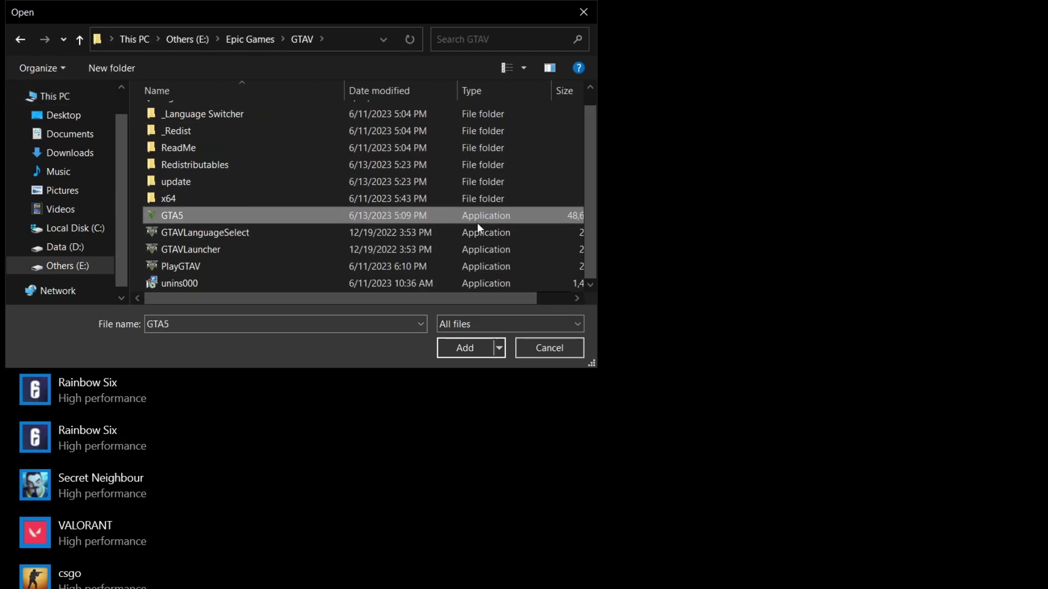
click(464, 349)
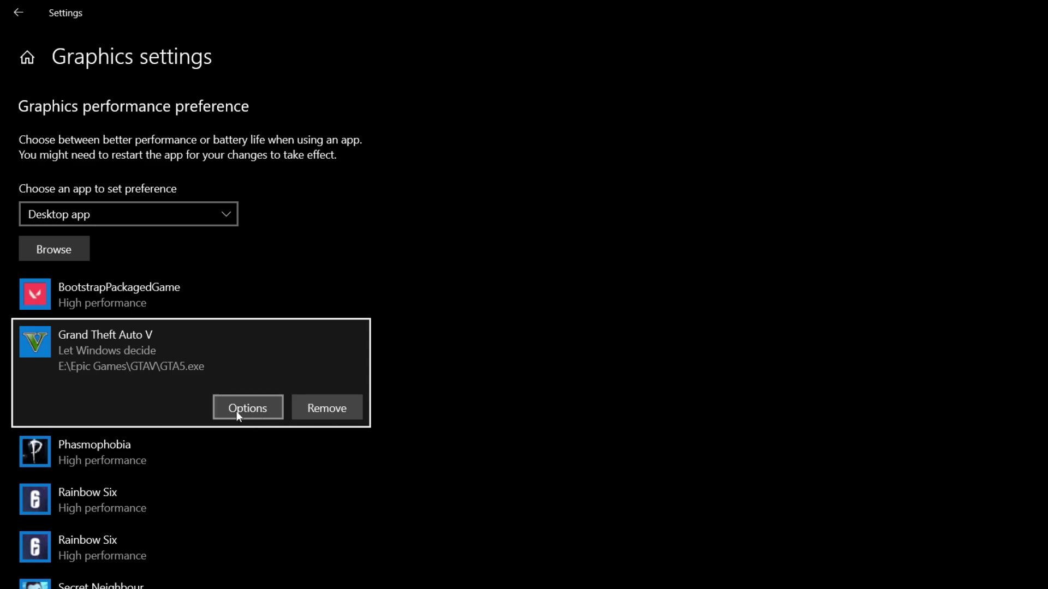
Set Grand Theft Auto V's graphics preference to High performance and save.
click(238, 409)
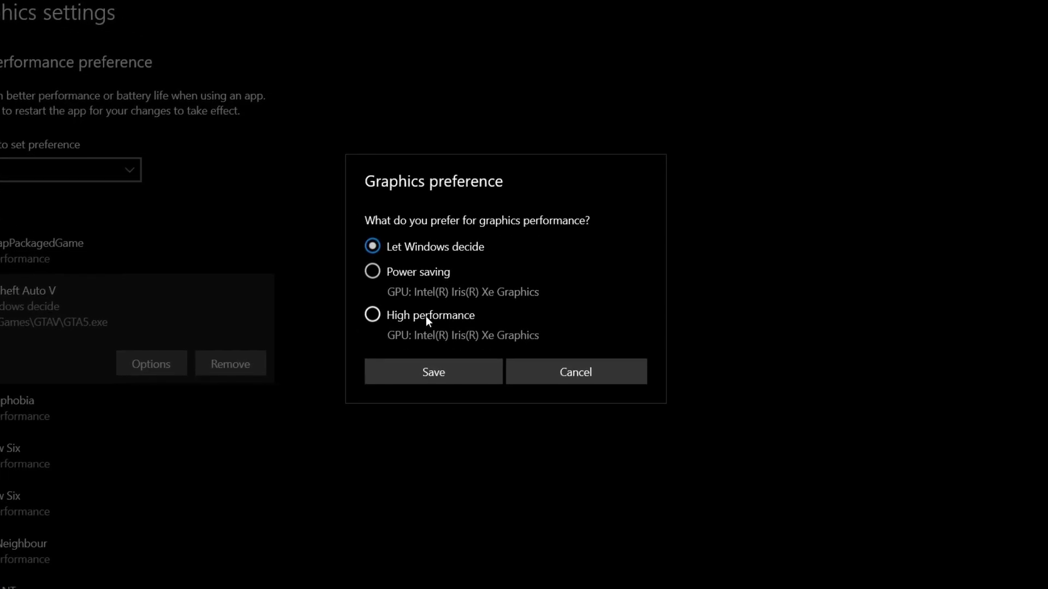
click(426, 315)
click(438, 376)
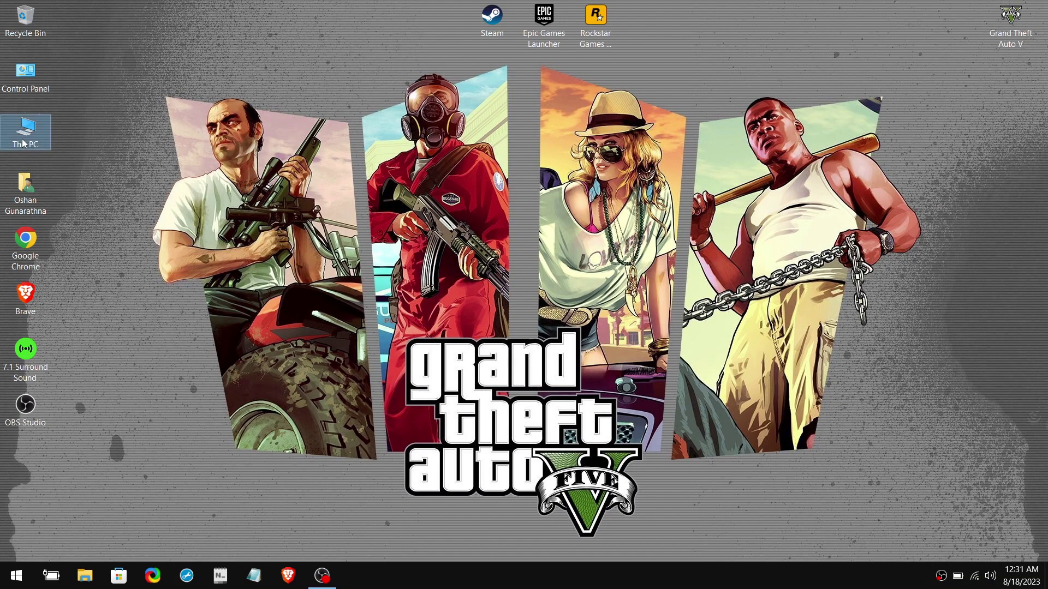
Navigate to This PC > Documents > Rockstar Games > GTA V.
double_click(24, 137)
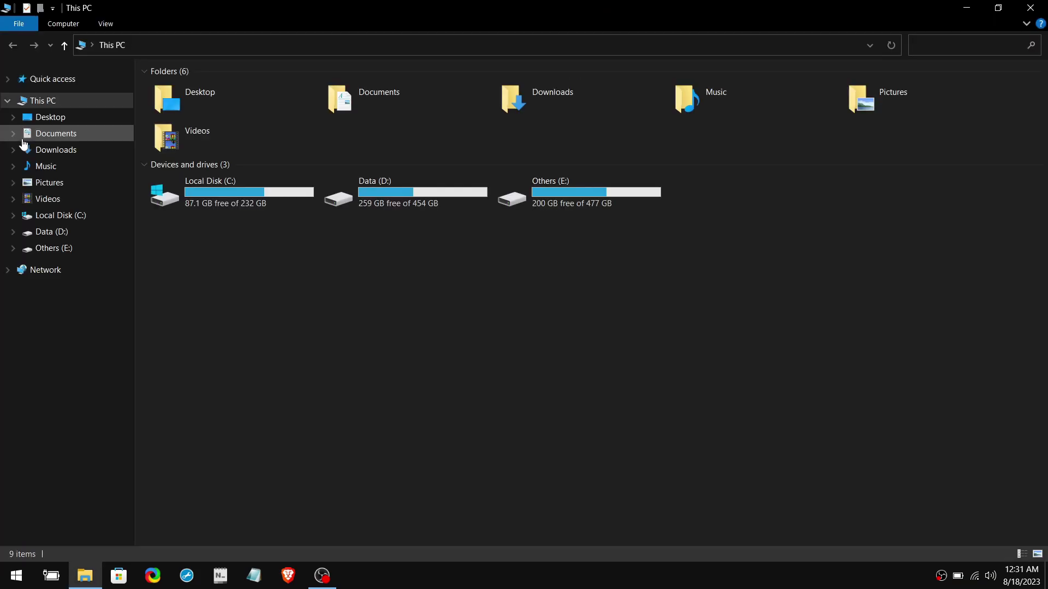
click(33, 137)
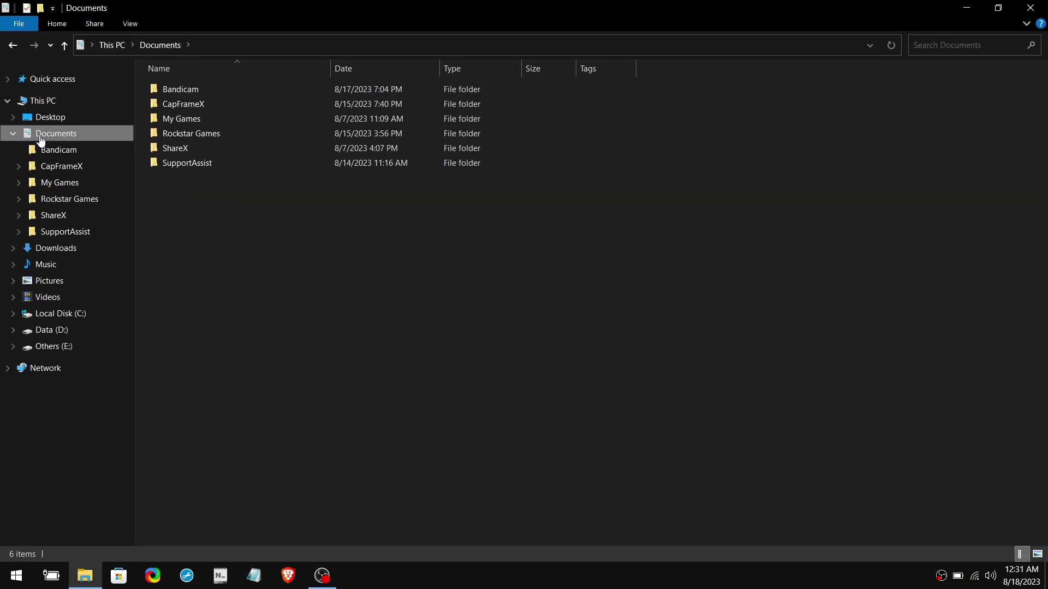
double_click(255, 134)
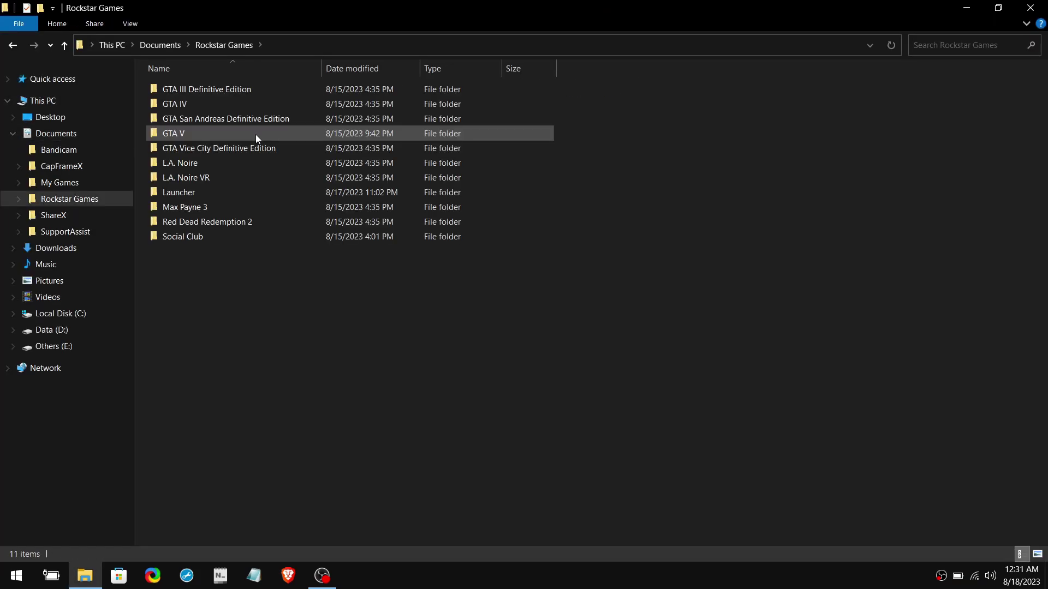
double_click(264, 132)
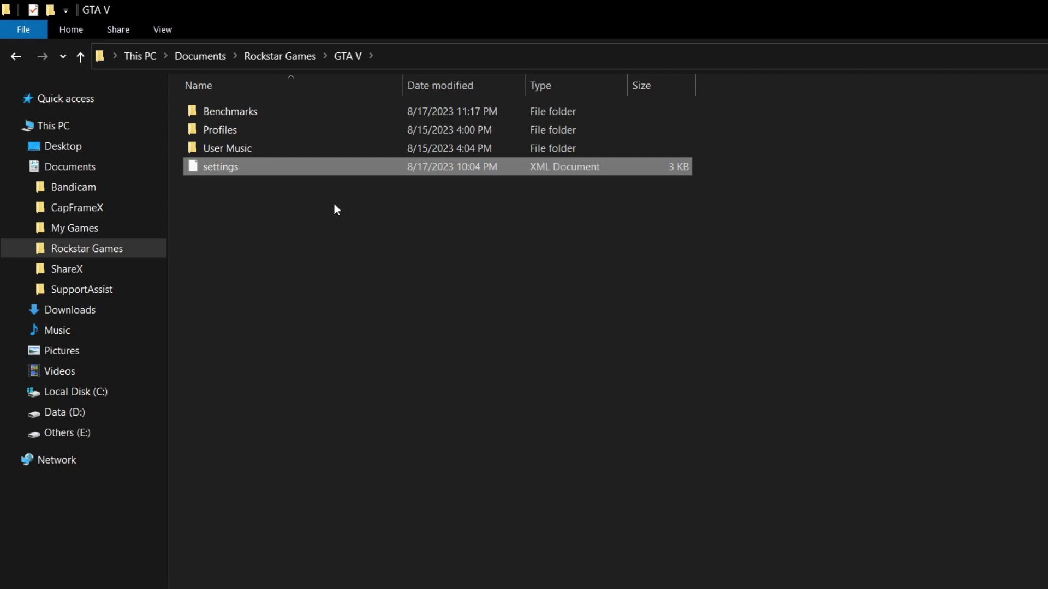
Paste a backup copy of the settings file onto the desktop, then reopen the file's actions menu.
right_click(327, 171)
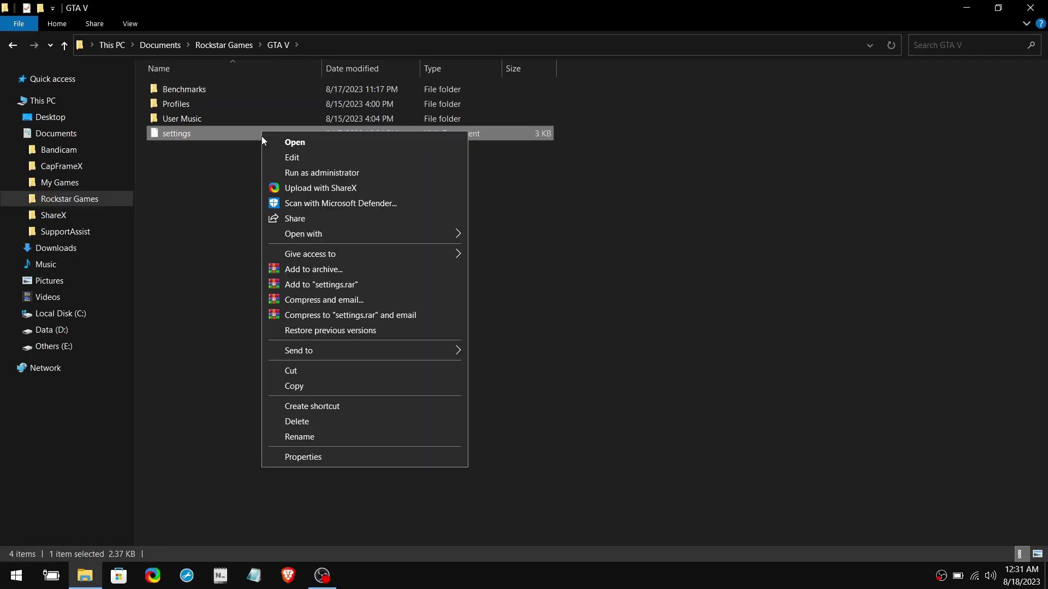
click(333, 385)
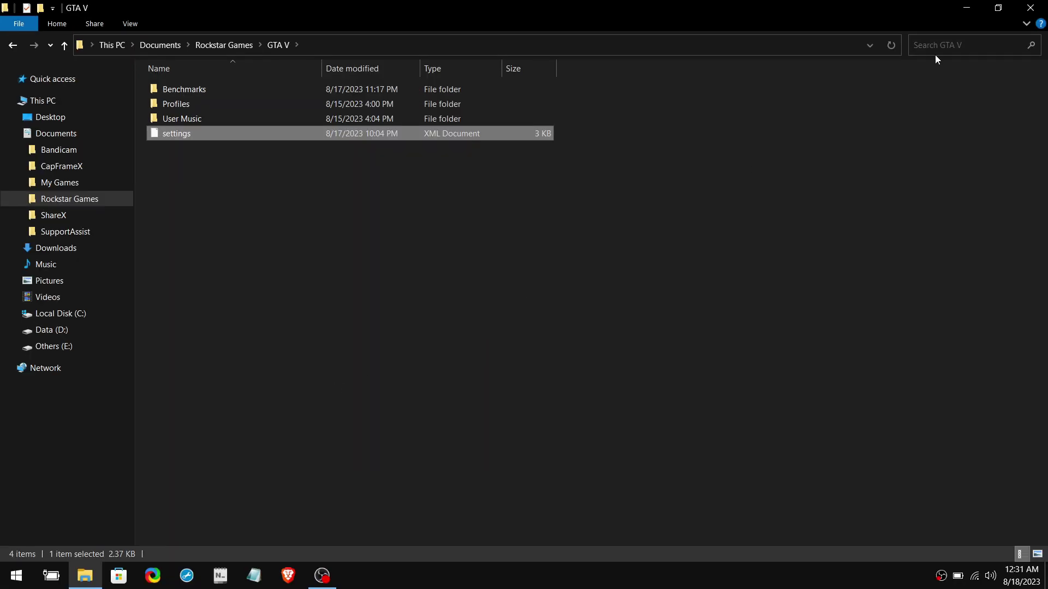
click(965, 7)
right_click(549, 237)
click(590, 300)
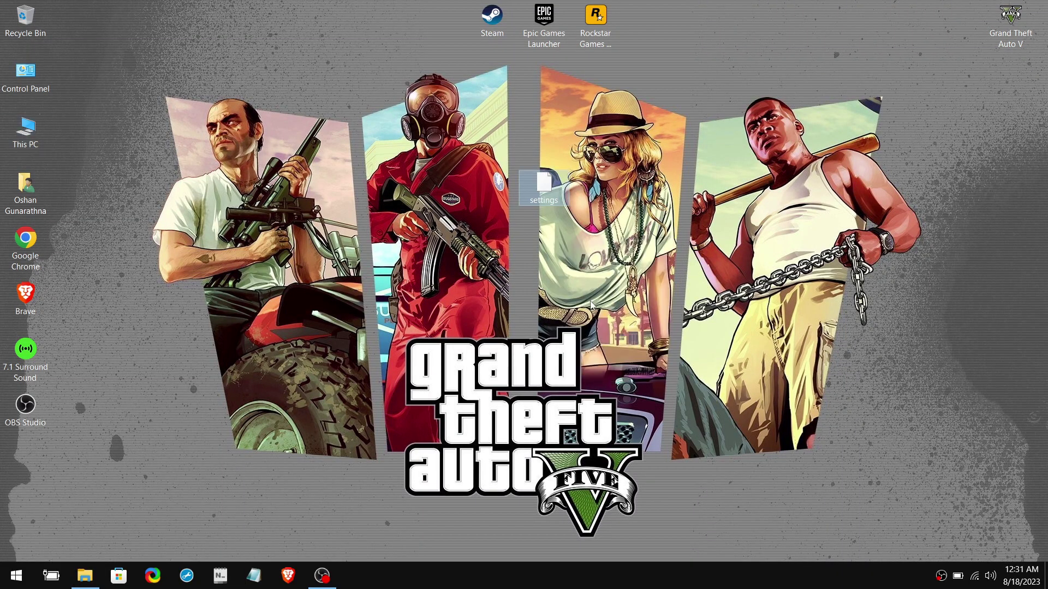
key(alt+Tab)
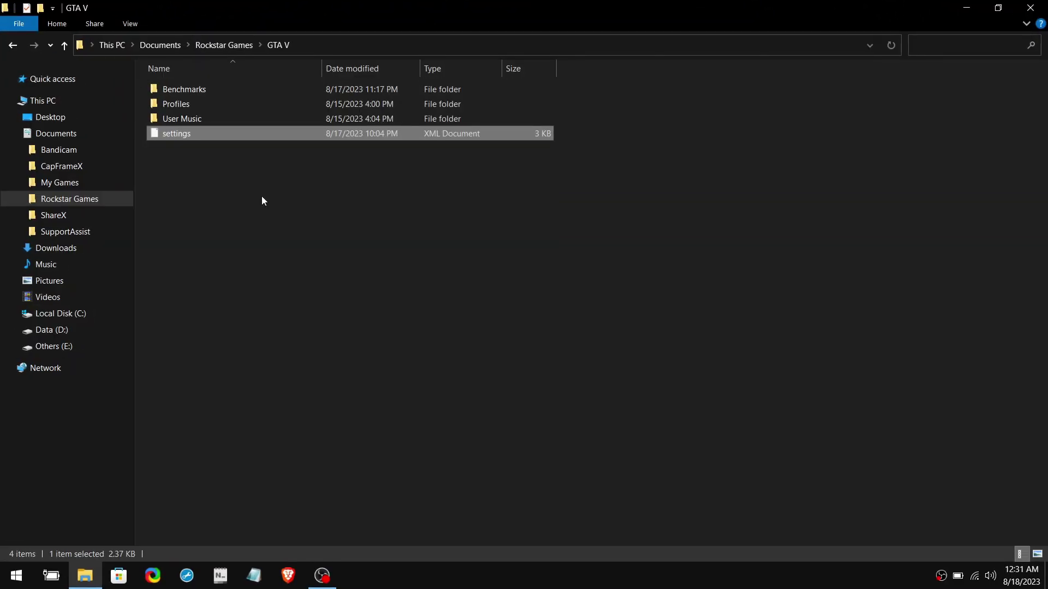
right_click(229, 133)
Open the settings file in Notepad and change ShadowQuality from 1 to 0.
mouse_move(354, 233)
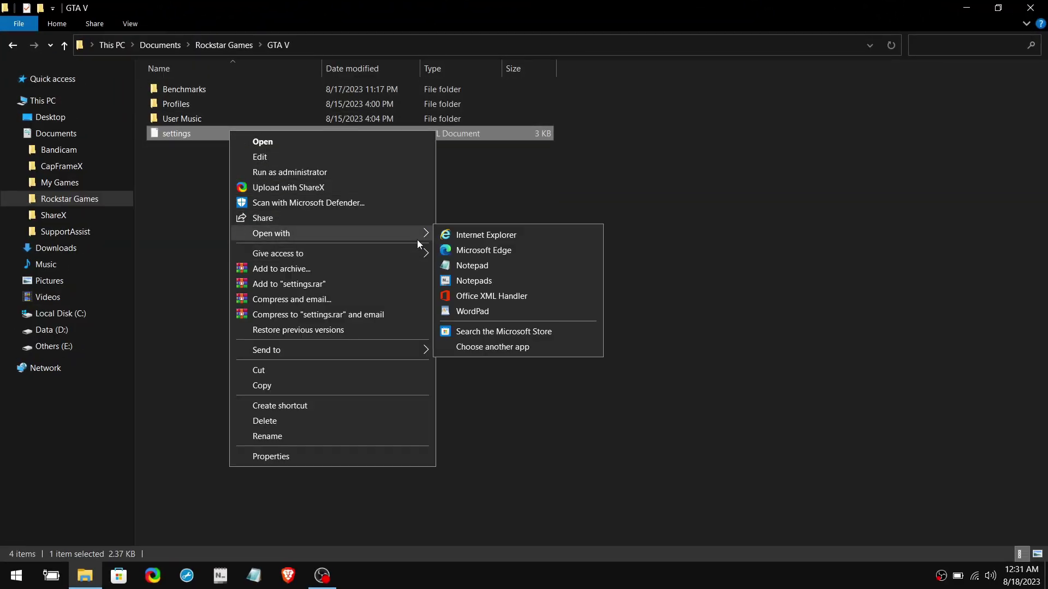
click(492, 264)
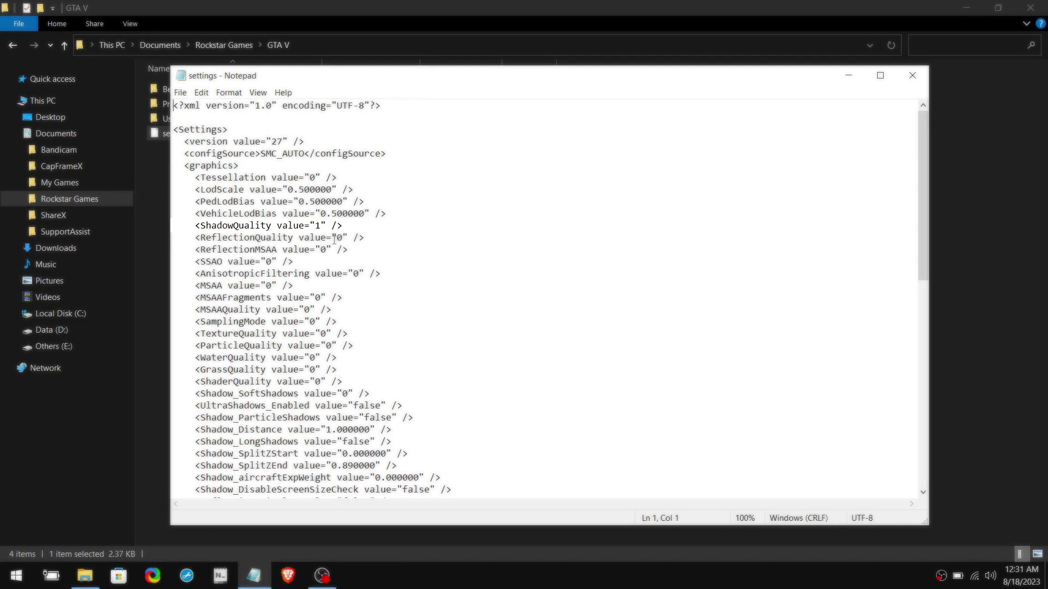
drag(195, 225, 333, 226)
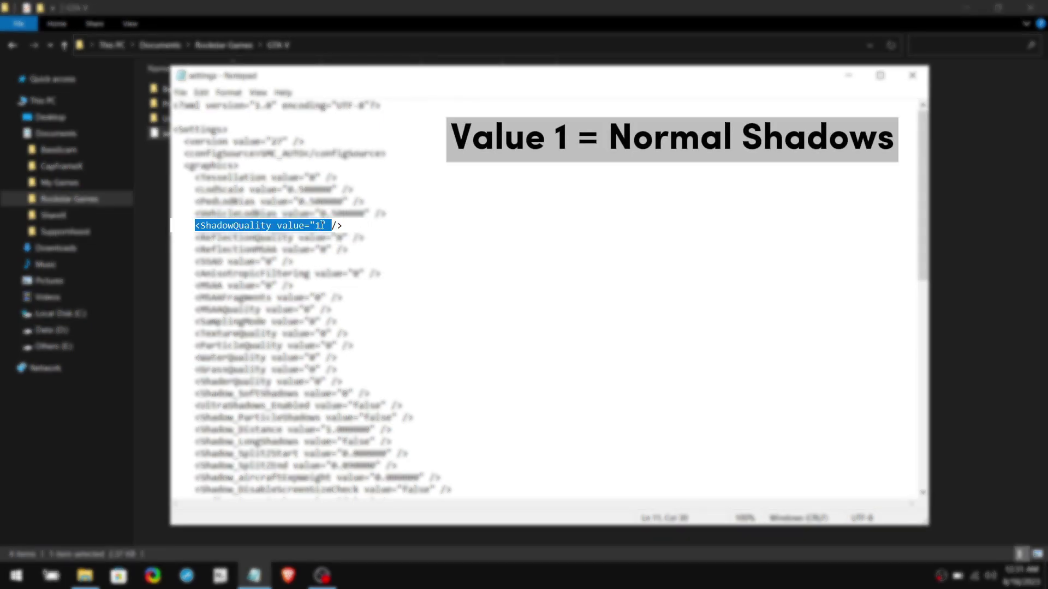
click(401, 225)
key(BackSpace)
text(0)
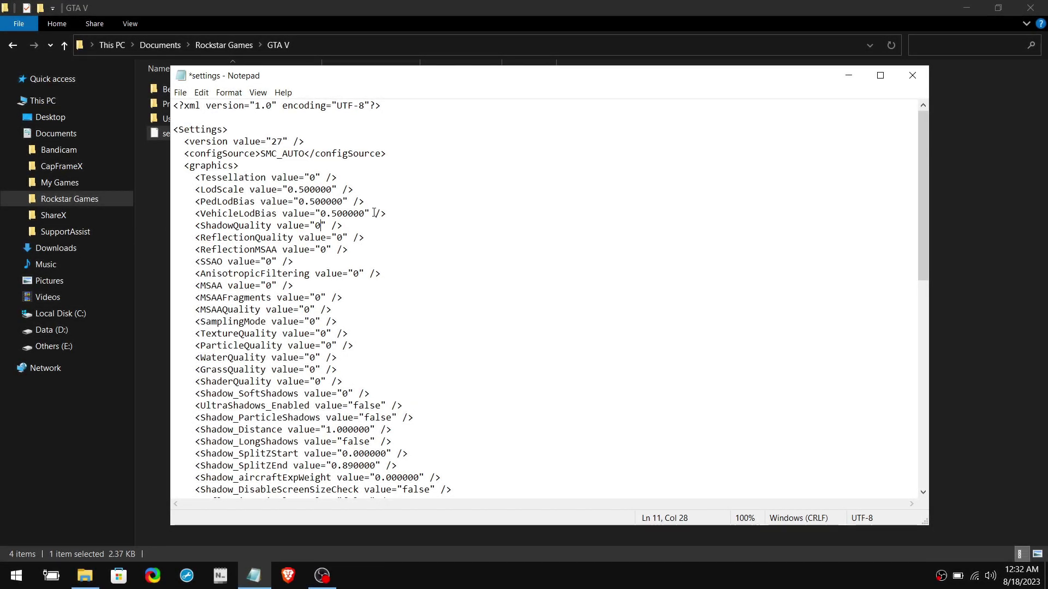
Change Shadow_Distance from 1.000000 to 0.000000.
scroll(374, 213, down, 1)
scroll(374, 213, down, 2)
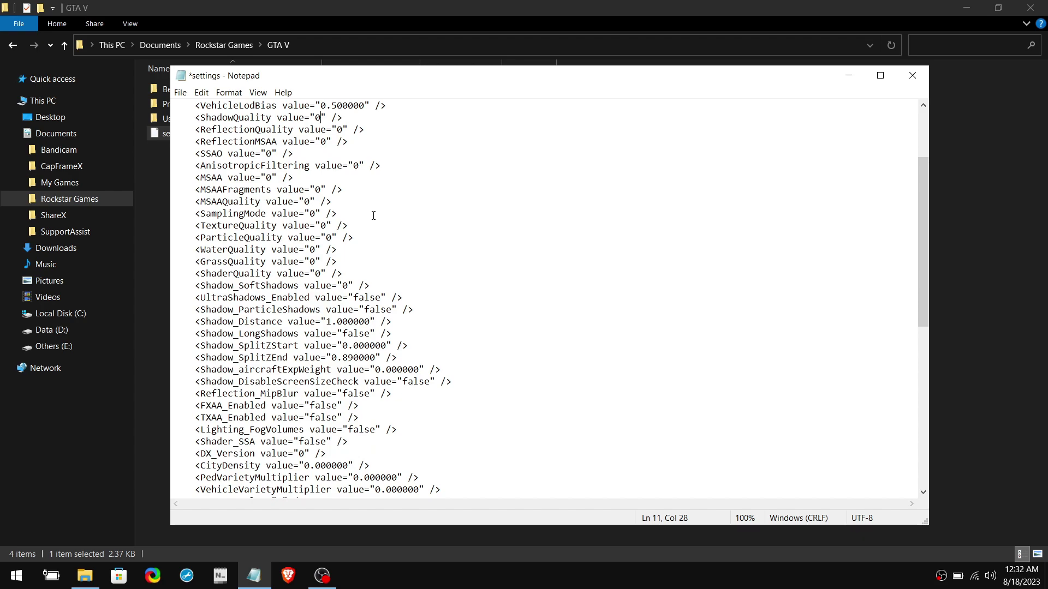
drag(195, 322, 328, 320)
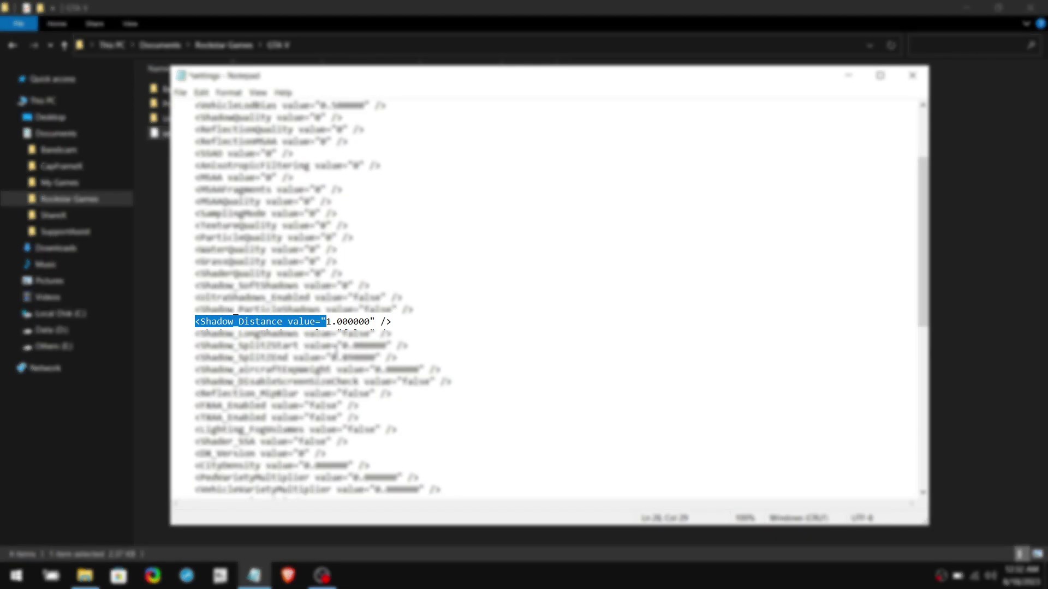
click(330, 322)
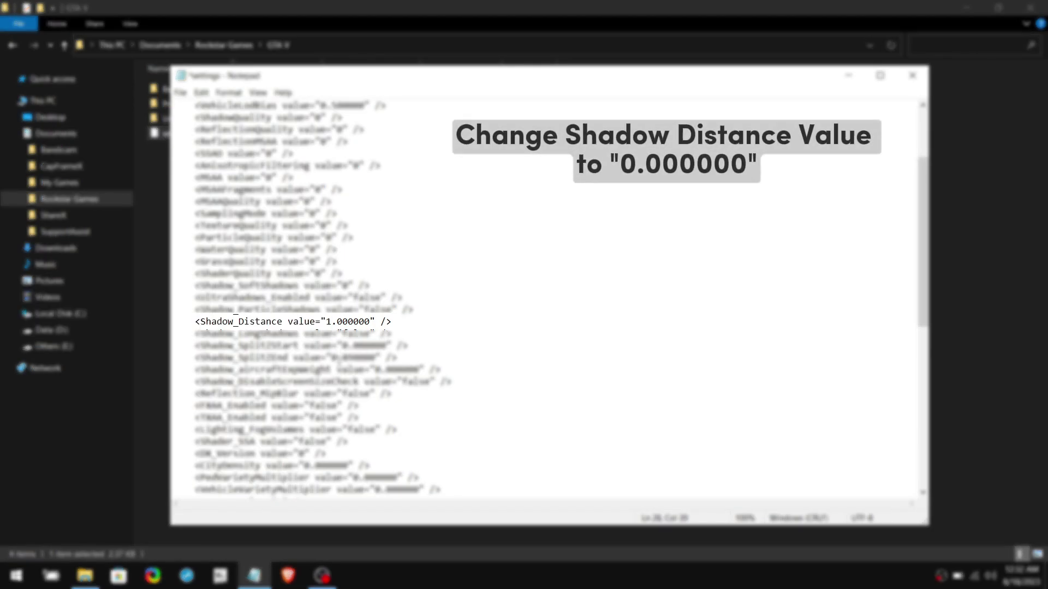
key(BackSpace)
text(0)
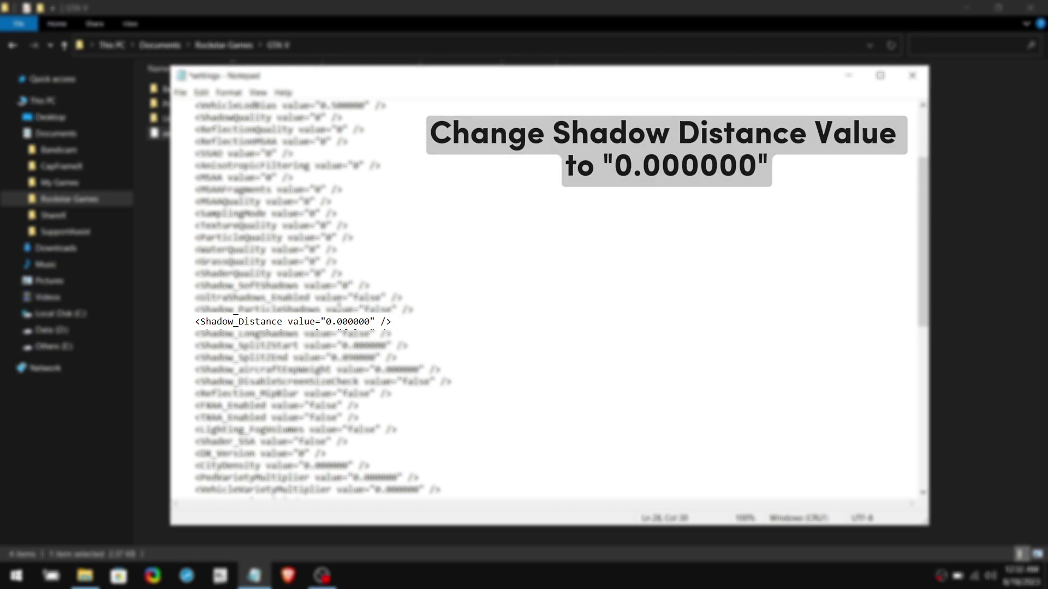
Set numBytesPerReplayBlock 9880000, numReplayBlocks 128, maxSizeOfStreamingReplay 2048, maxFileStoreSize 95536.
scroll(434, 289, down, 4)
scroll(434, 289, down, 3)
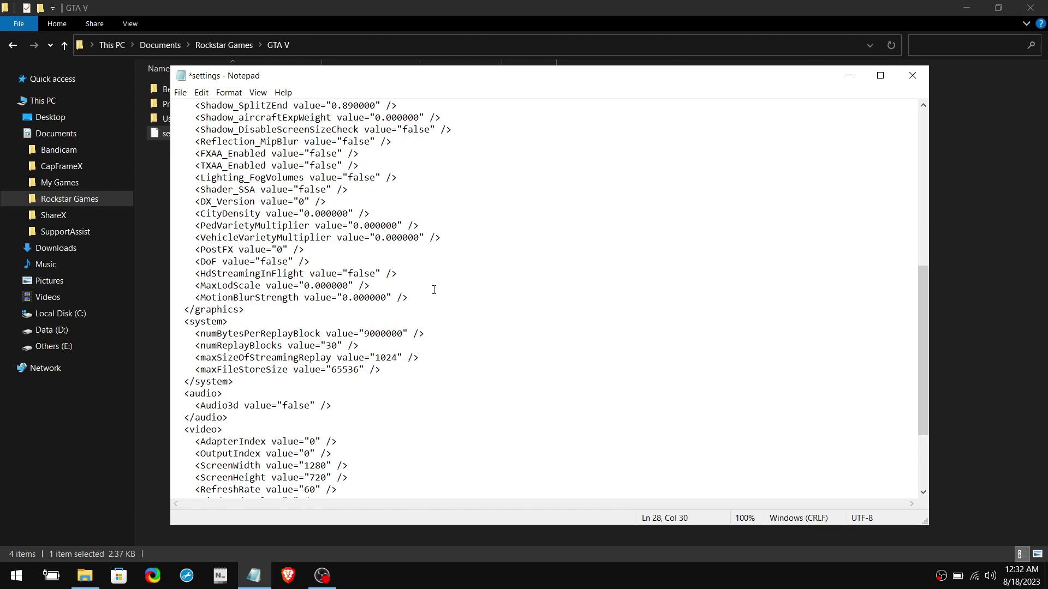
scroll(435, 290, down, 1)
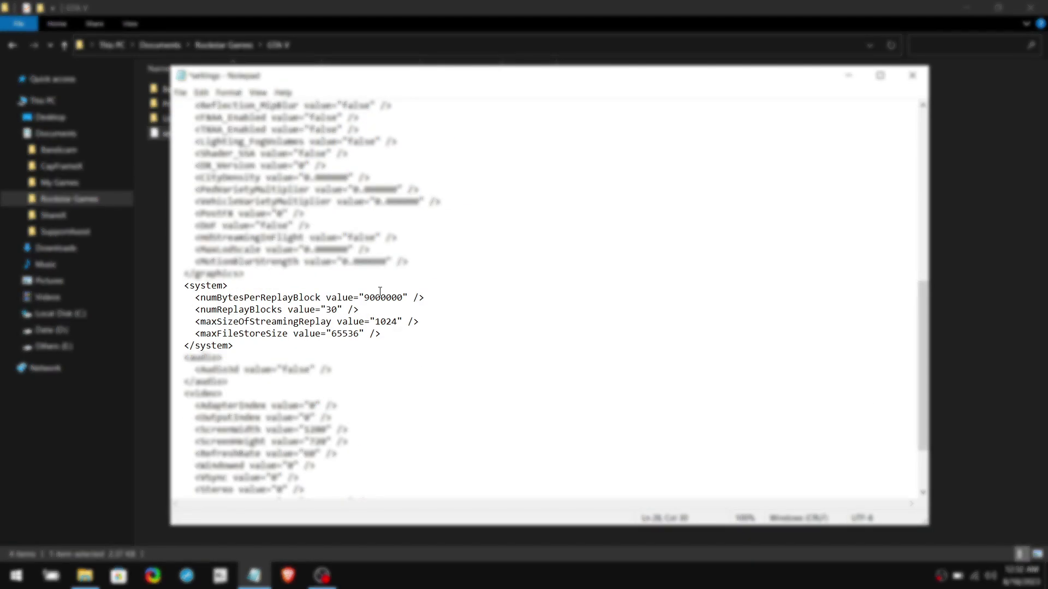
drag(369, 299, 379, 300)
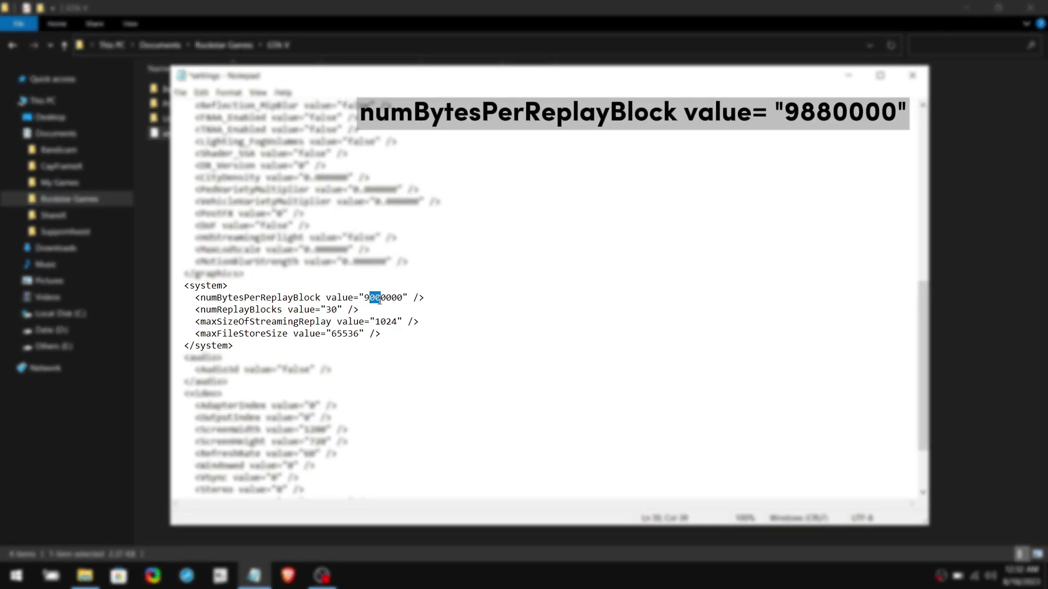
text(88)
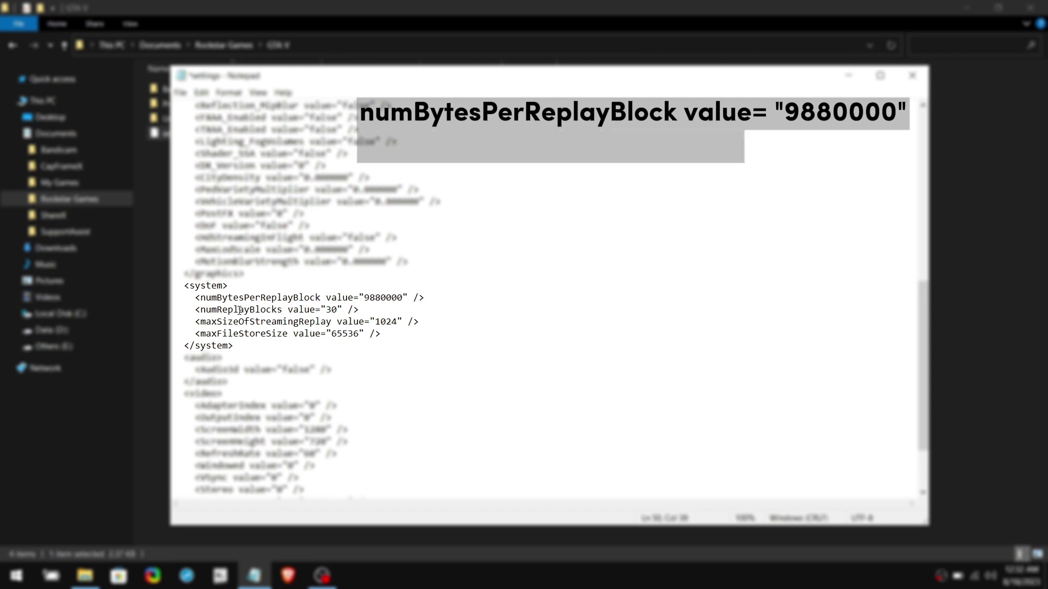
drag(245, 310, 335, 311)
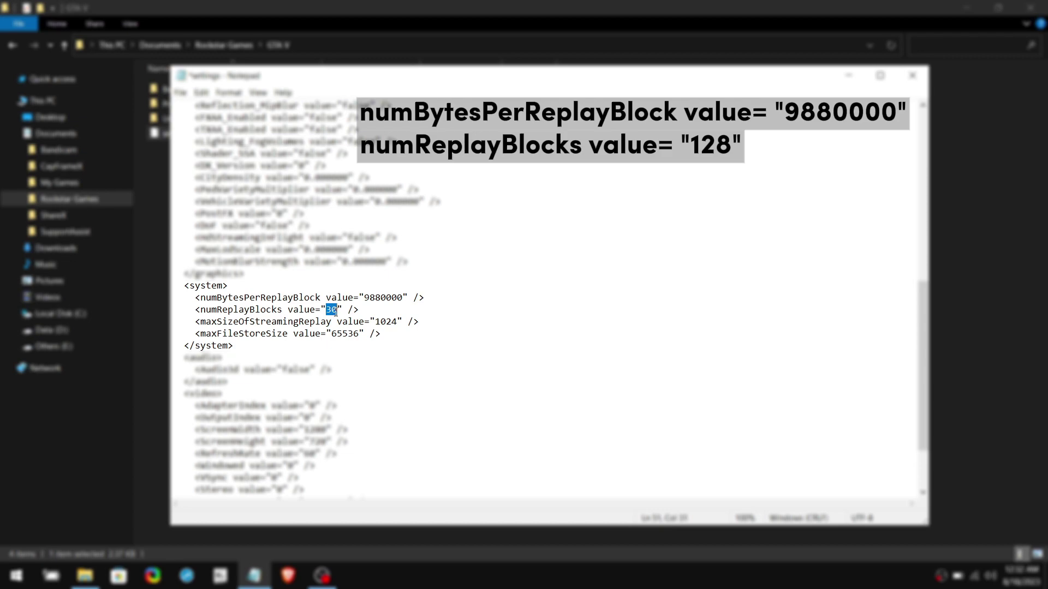
text(128)
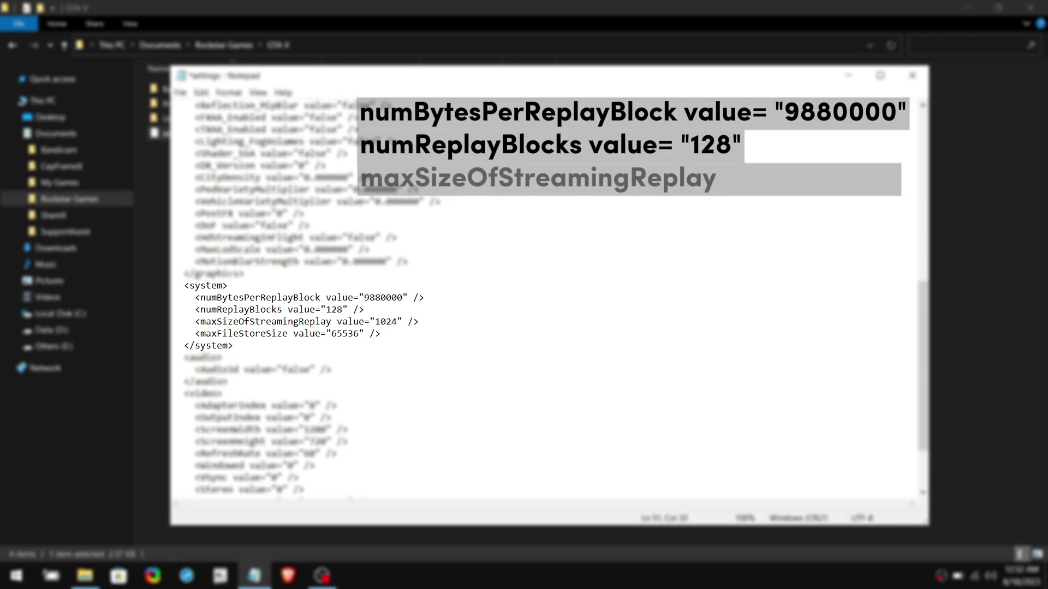
drag(376, 322, 398, 321)
text(204)
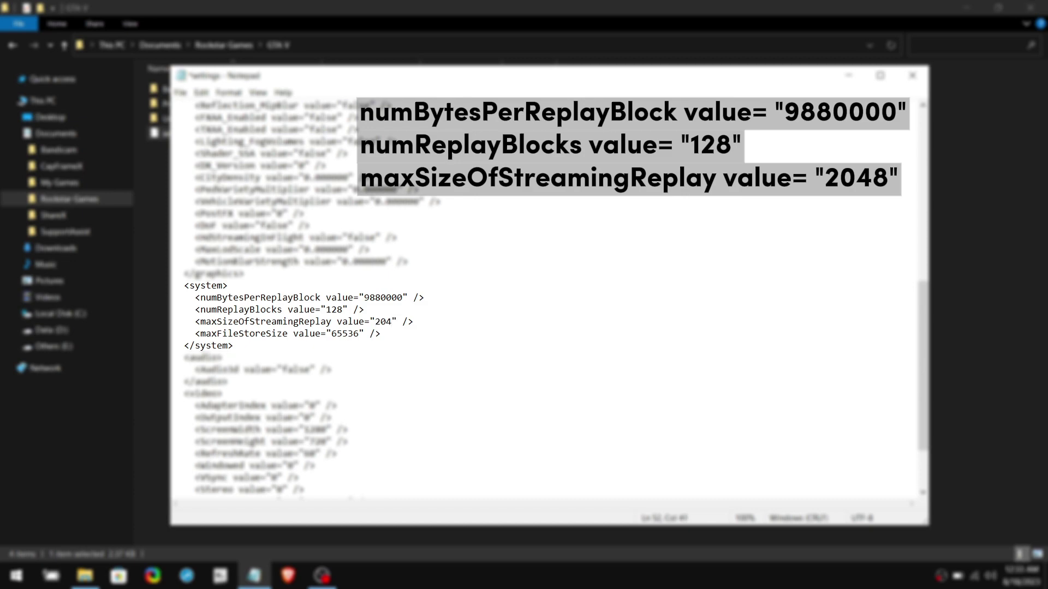
text(8)
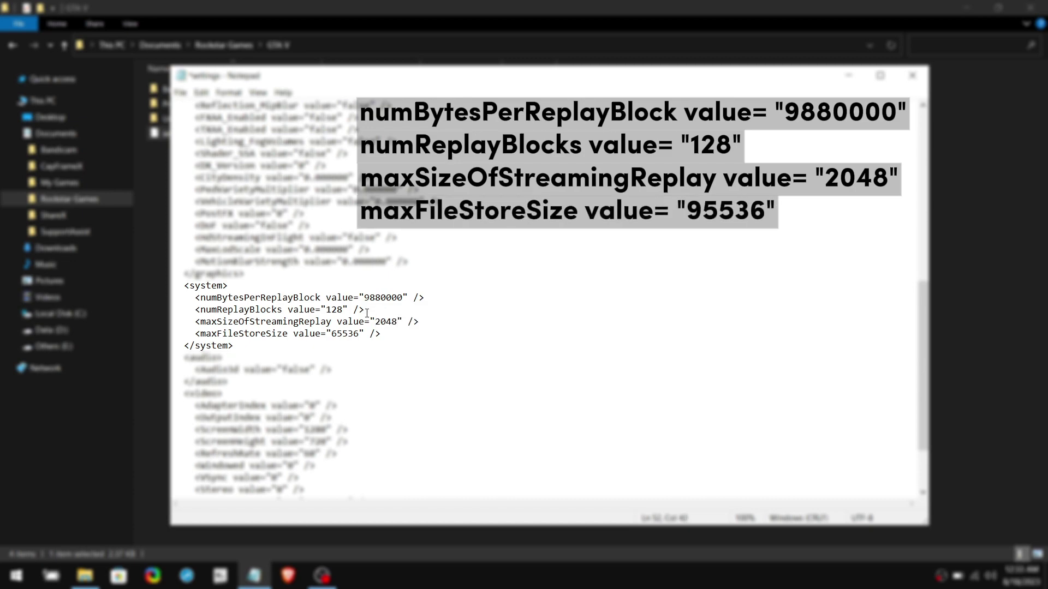
drag(332, 334, 338, 334)
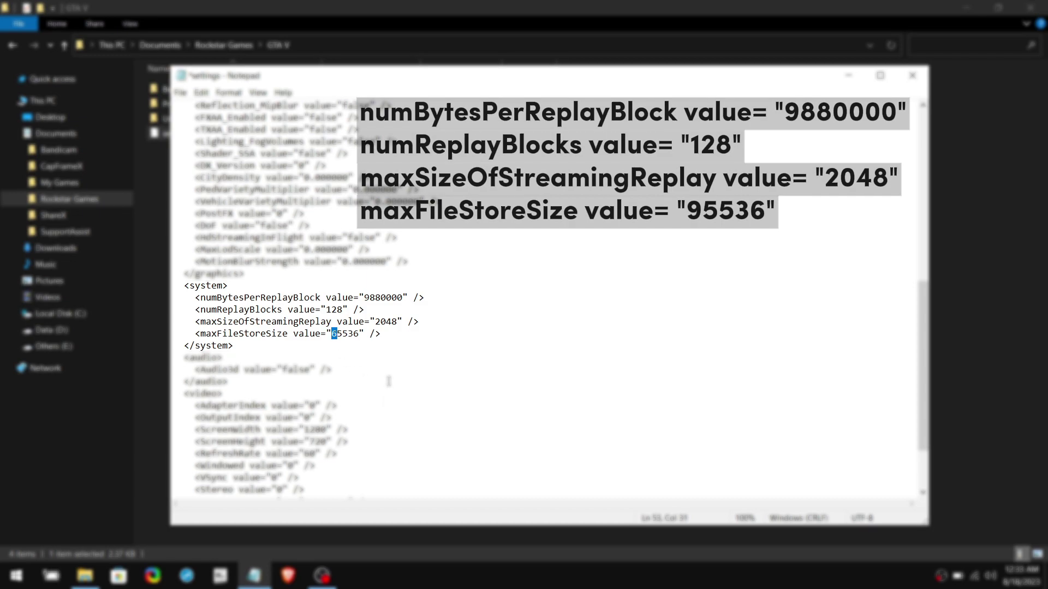
text(9)
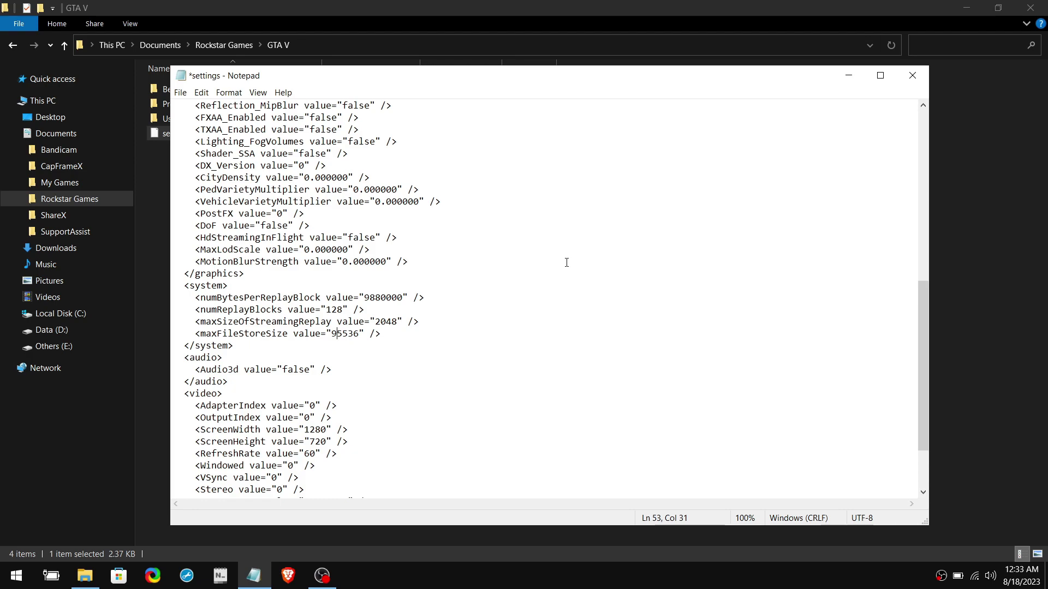
Save the settings file with File > Save and close Notepad.
click(180, 93)
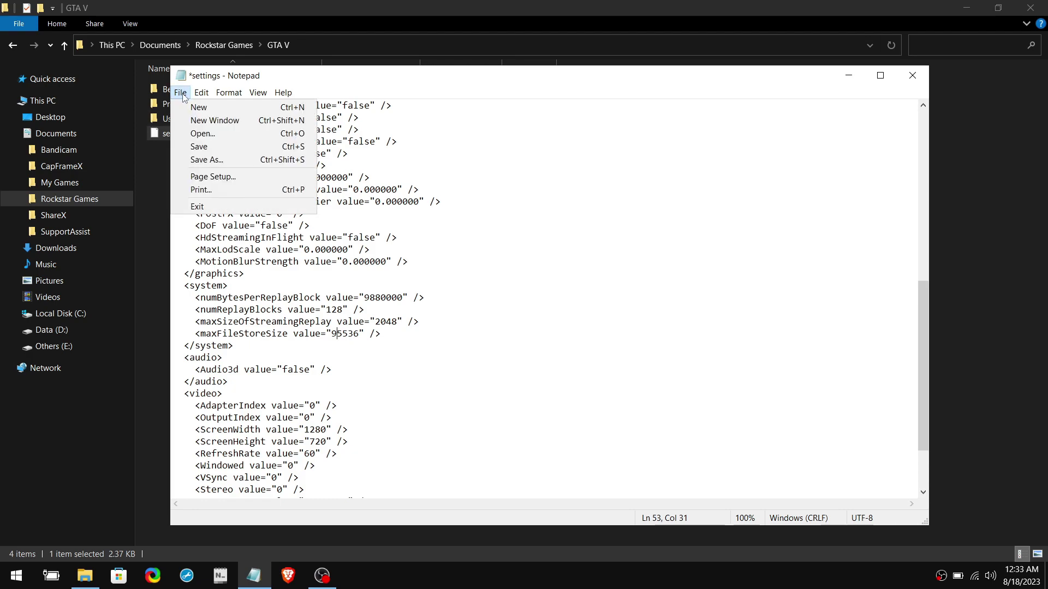
click(199, 144)
click(912, 76)
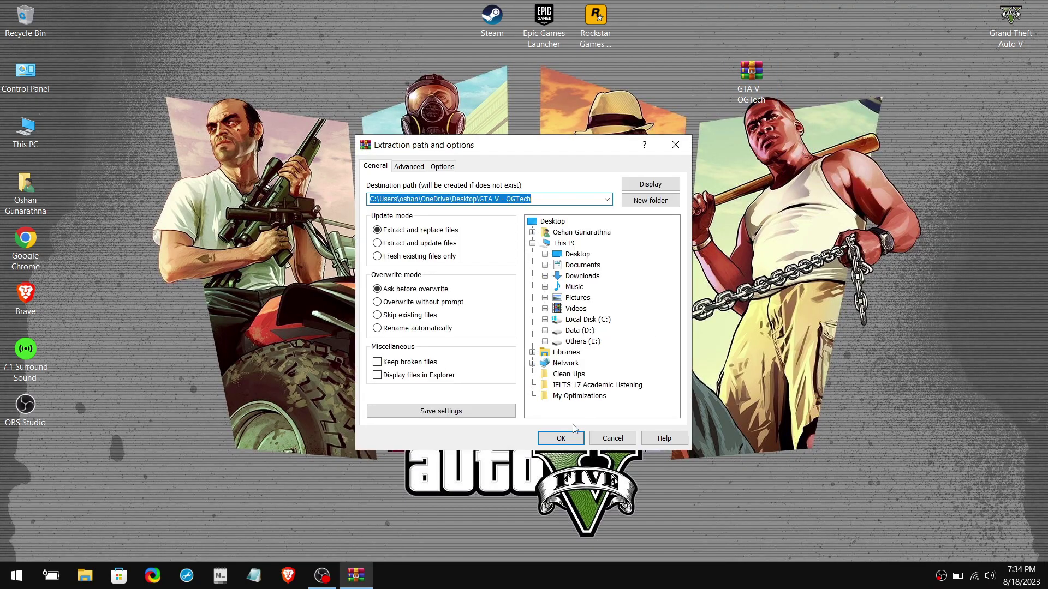
Extract to the desktop, open GTA V - OGTech > 1. Optmize Desktop & Laptop, and select the restore-point shortcut.
click(557, 500)
double_click(706, 61)
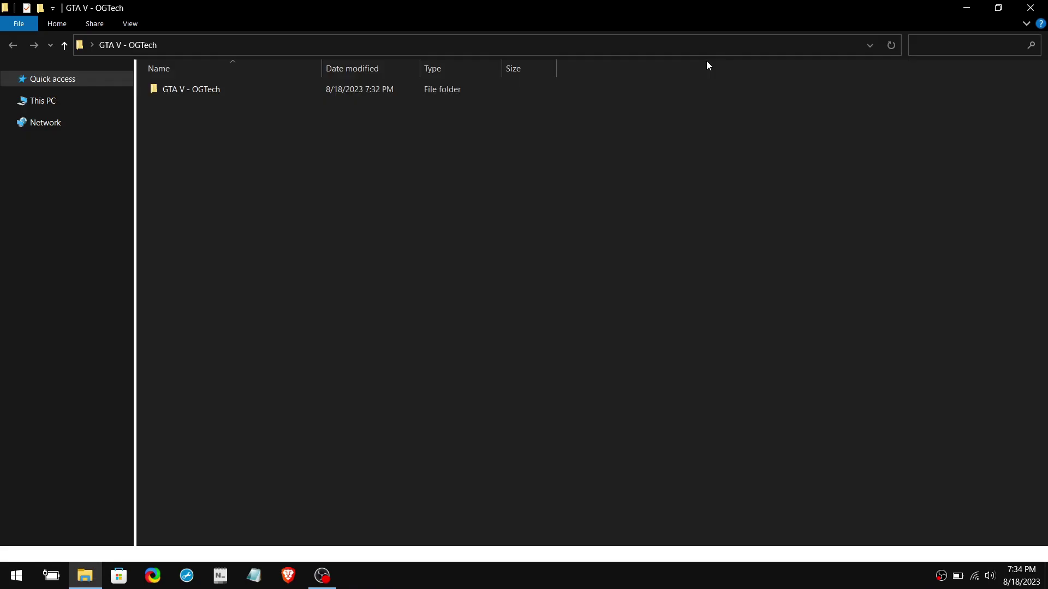
double_click(280, 90)
double_click(274, 94)
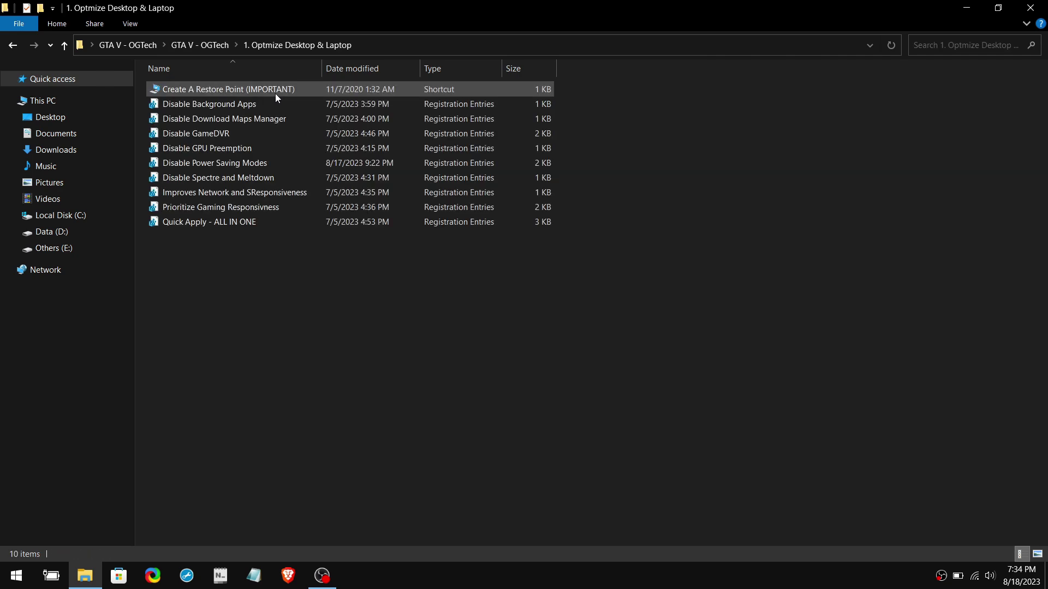
click(283, 88)
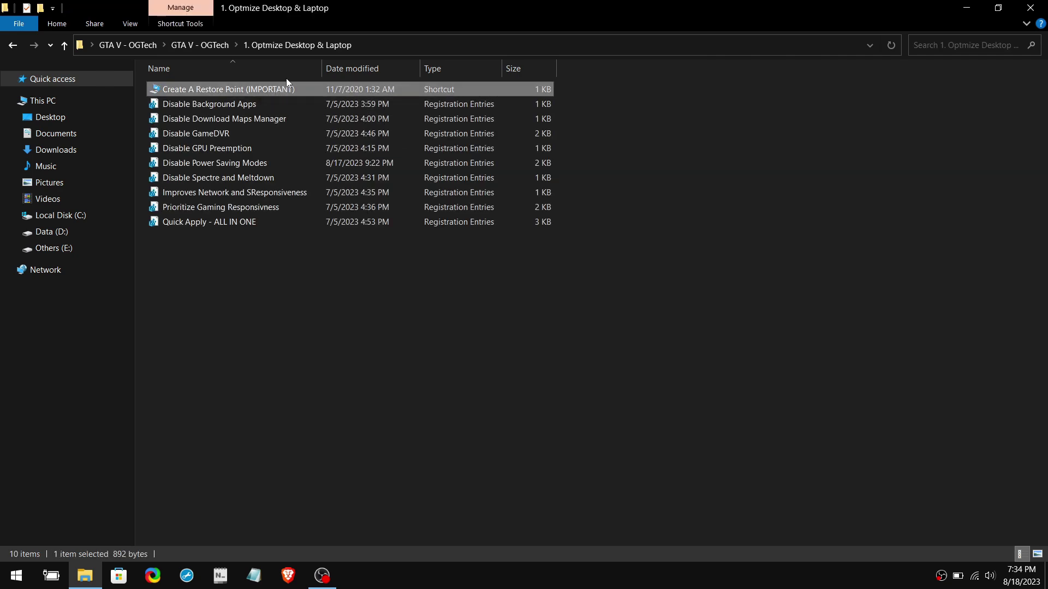
Run the restore-point shortcut, confirm Local Disk (C:) protection, and create restore point 'GTA V Tweaks'.
double_click(297, 90)
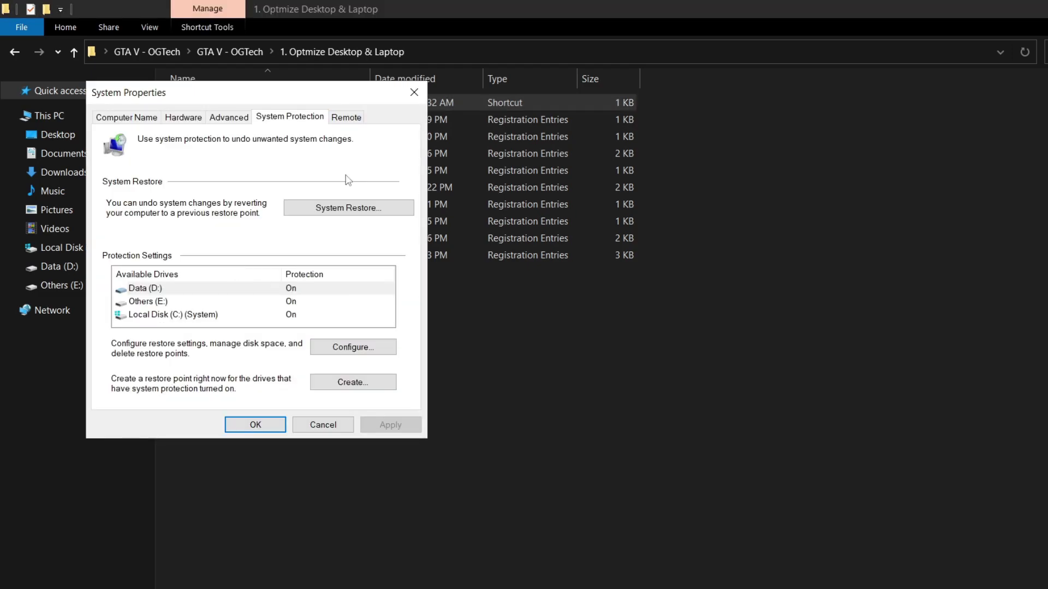
click(243, 316)
click(328, 348)
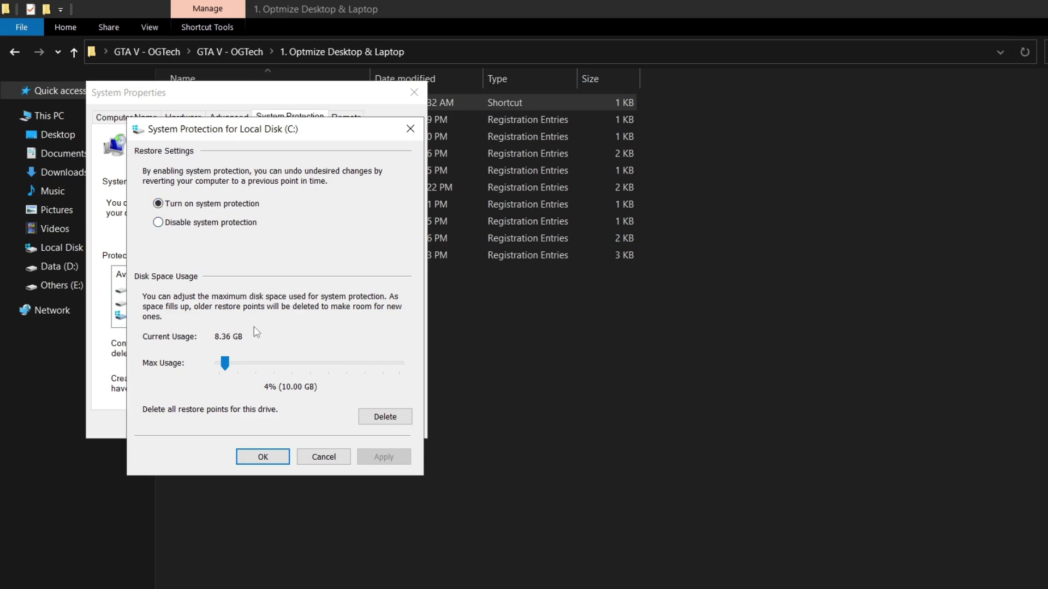
click(263, 457)
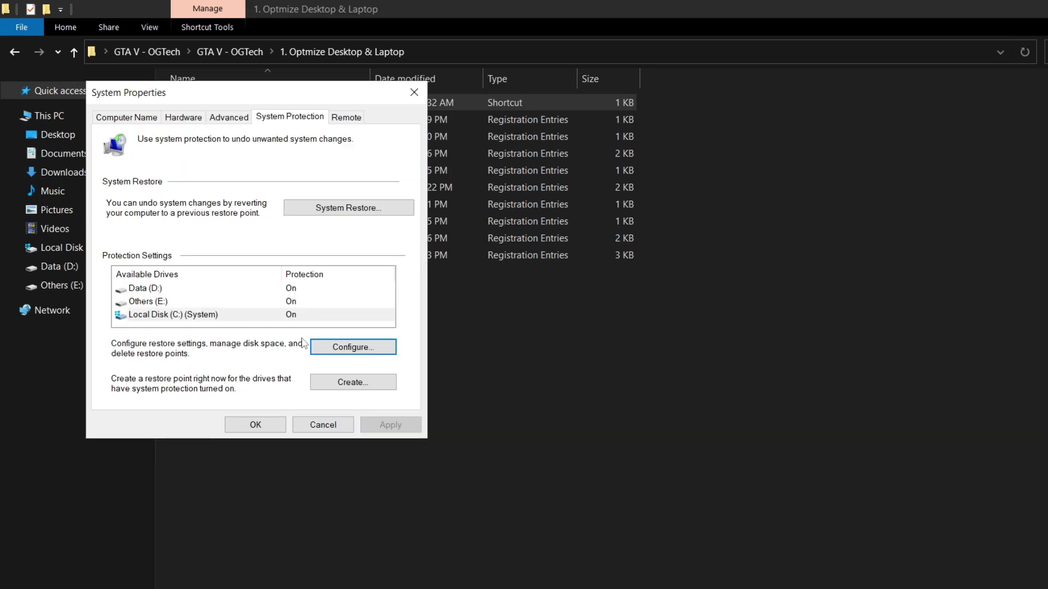
click(352, 382)
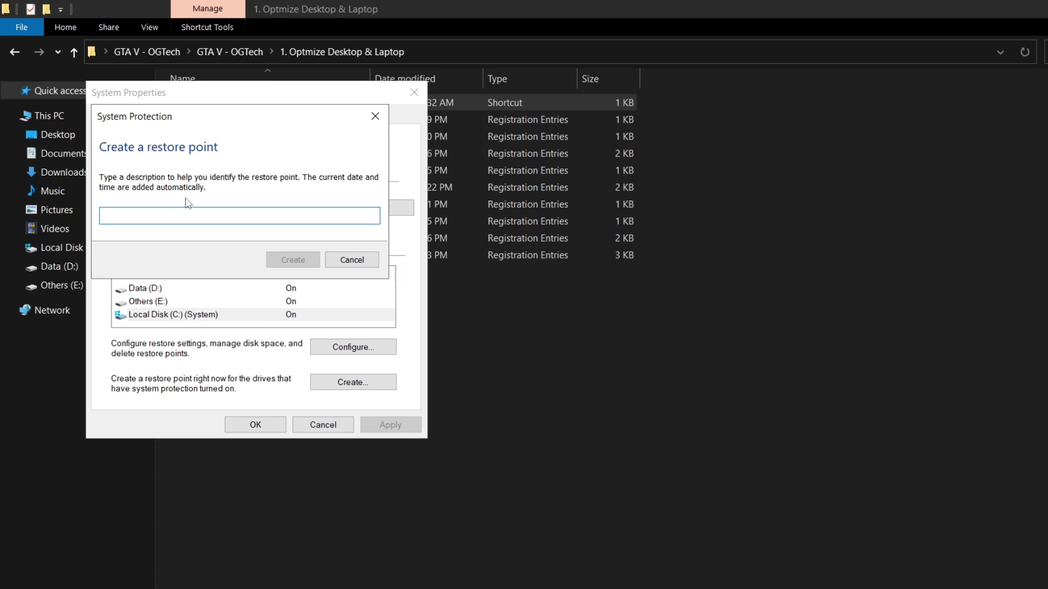
text(GTA V Tweaks)
click(297, 260)
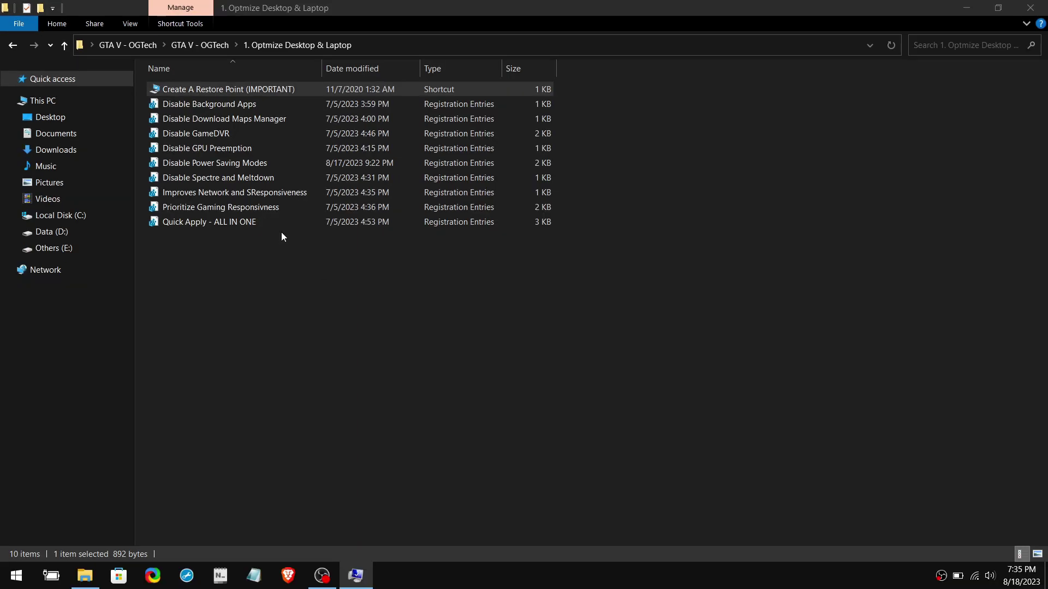
Merge Disable Background Apps.reg into the registry, accepting the warning and the success message.
click(309, 104)
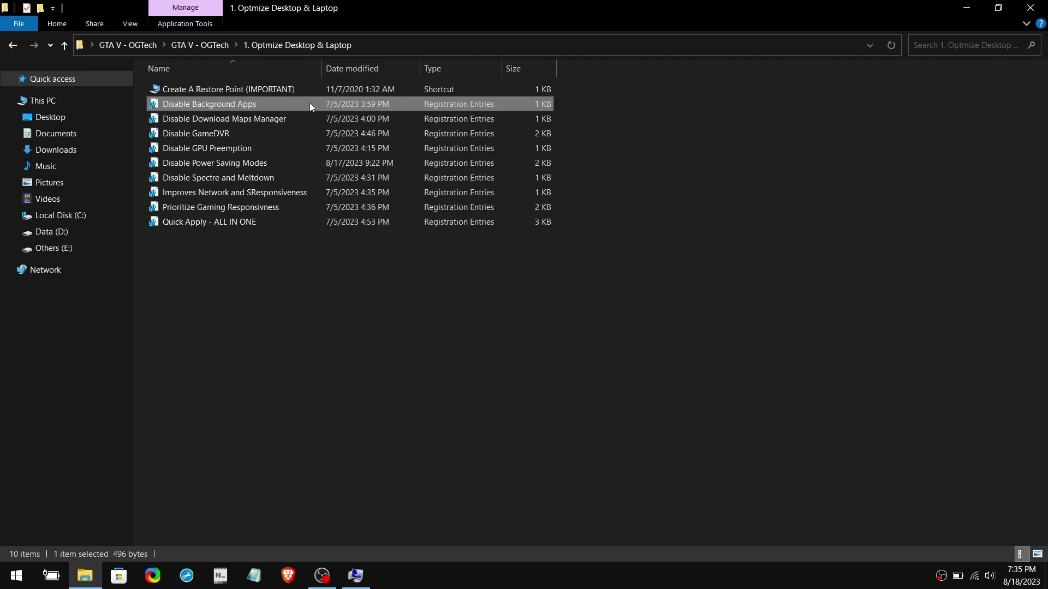
double_click(306, 103)
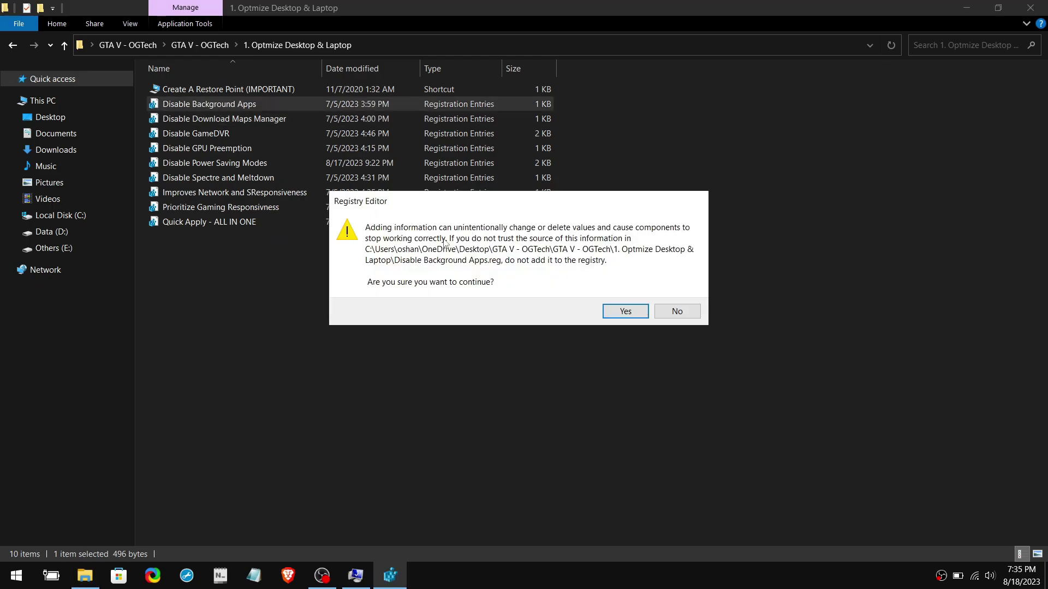
click(633, 313)
click(677, 294)
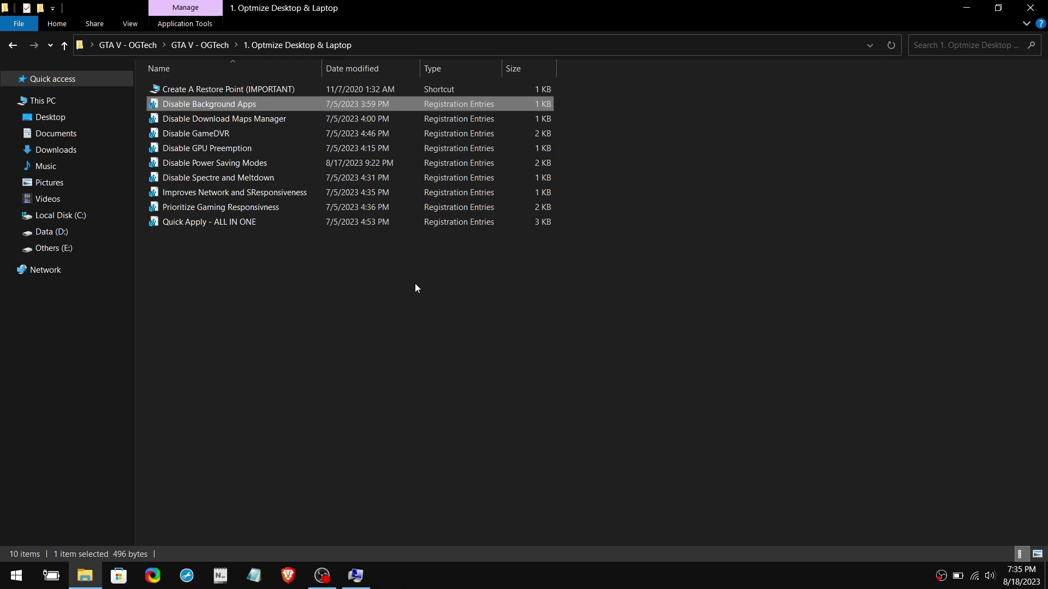
Read the Disable Background Apps.reg entries and comment lines in Notepad, then close it.
right_click(323, 102)
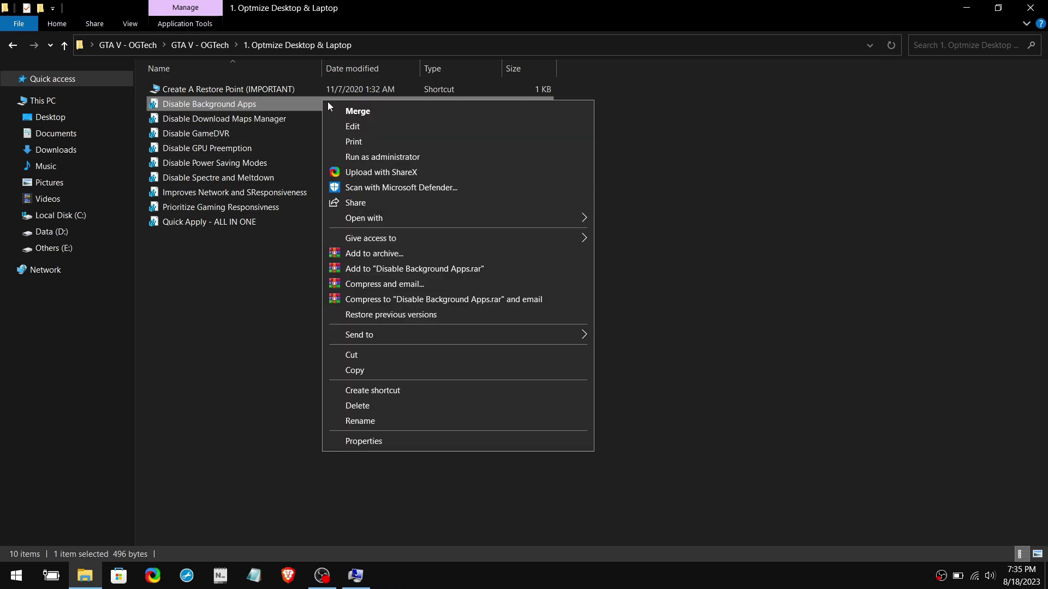
click(371, 126)
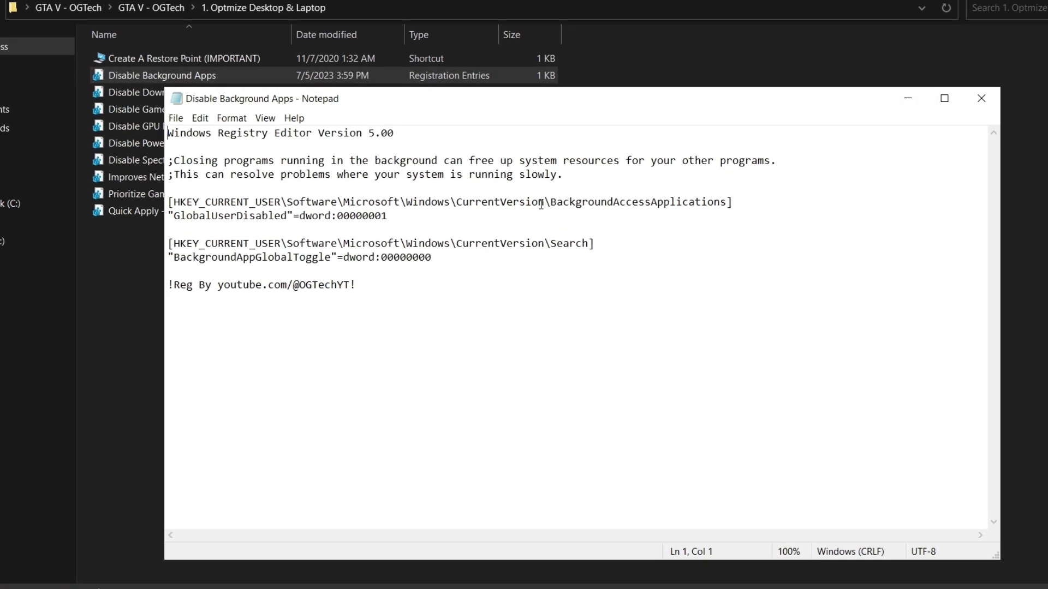
drag(565, 177, 97, 148)
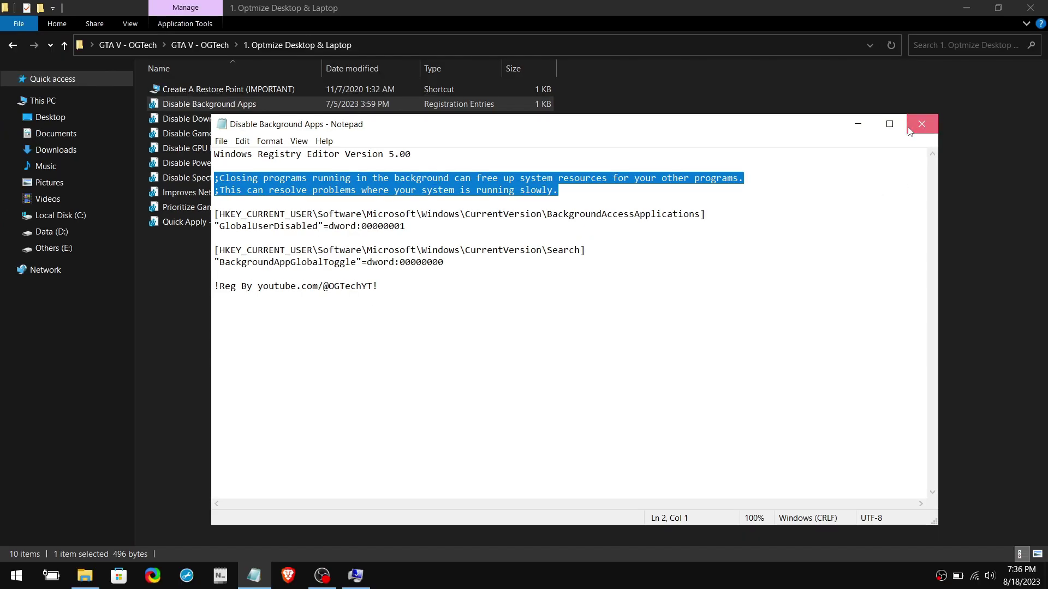
click(981, 98)
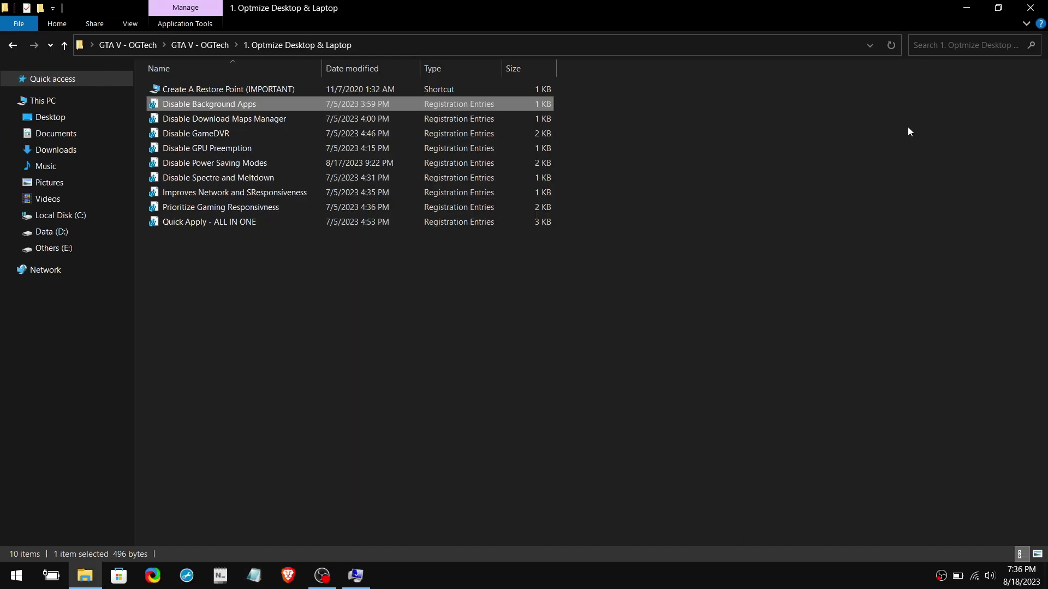
Look over the Download Maps Manager and Quick Apply - ALL IN ONE files, then return to GTA V - OGTech.
click(291, 119)
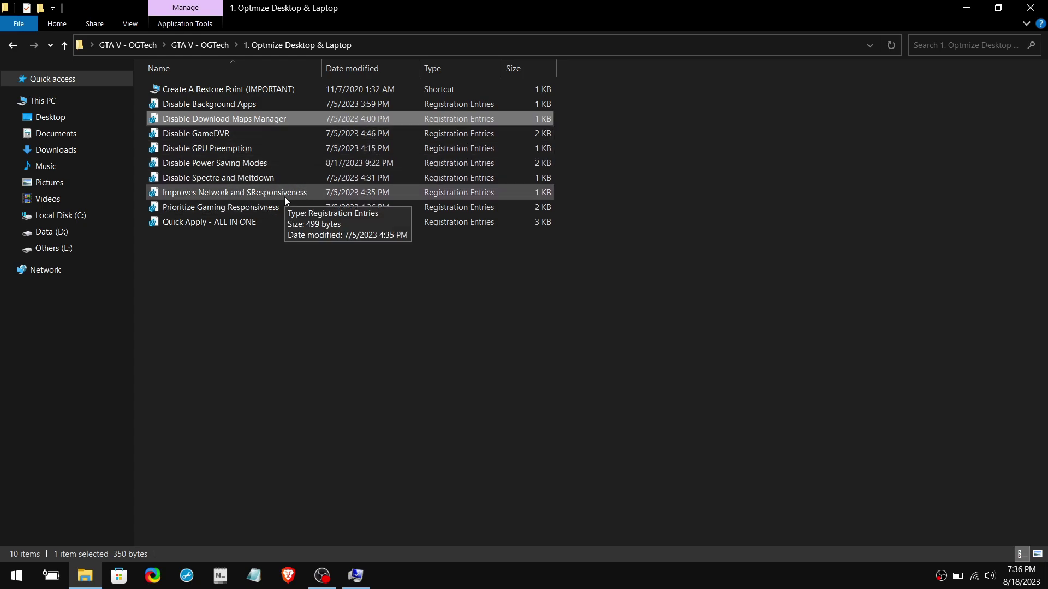
click(291, 222)
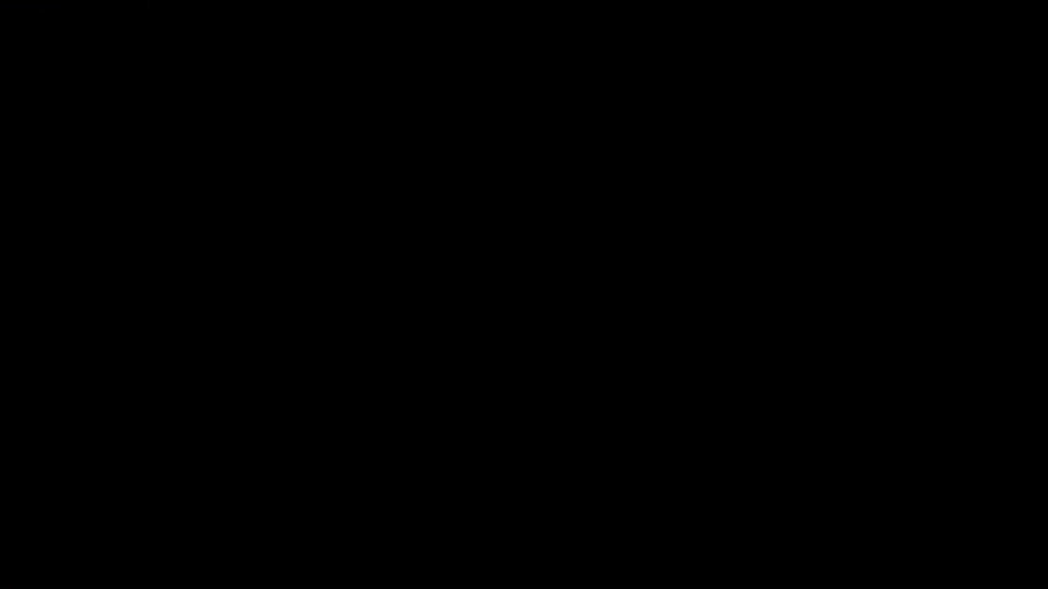
click(13, 44)
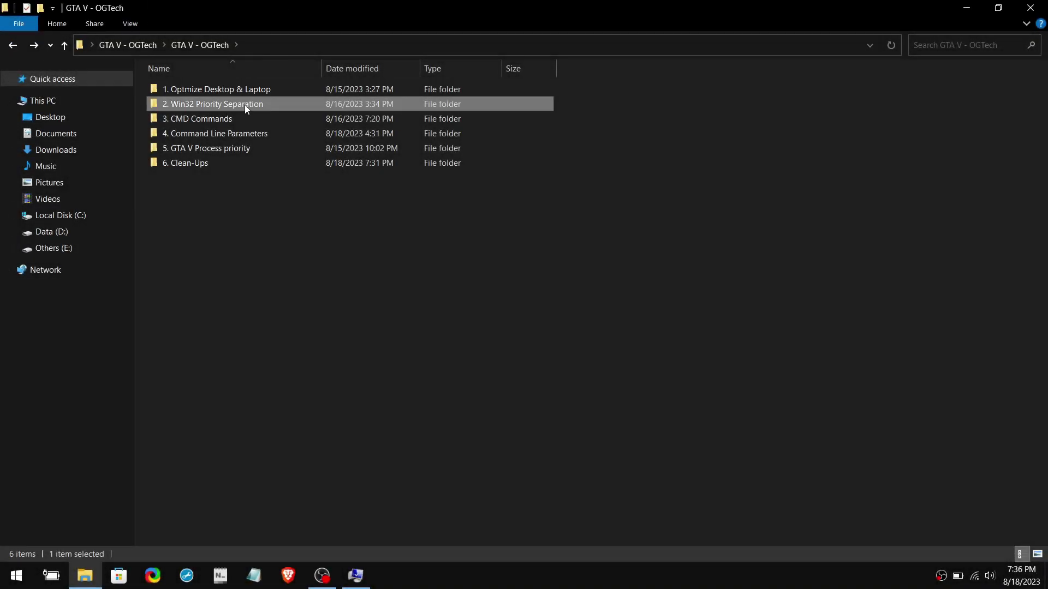
double_click(270, 104)
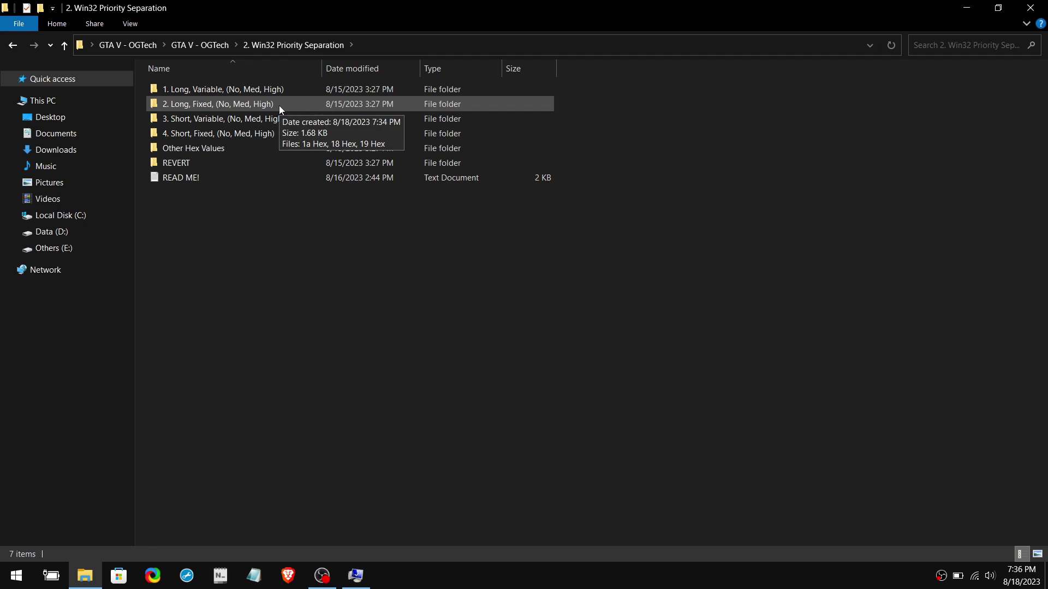
double_click(304, 180)
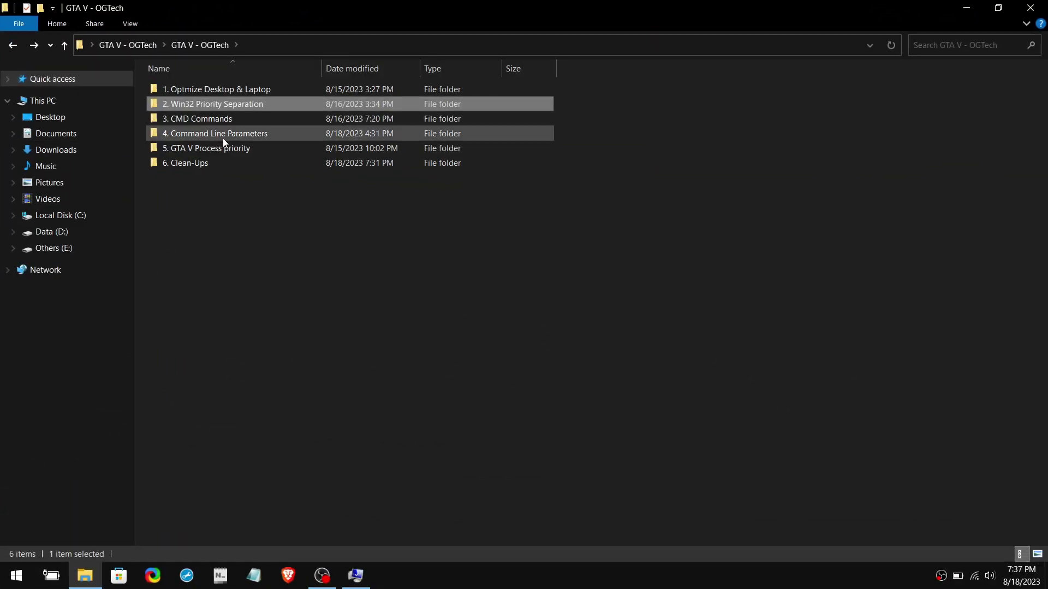
Copy the bcdedit useplatformtick yes line from the 3. CMD Commands Dynamic Tick notes.
double_click(277, 120)
double_click(239, 88)
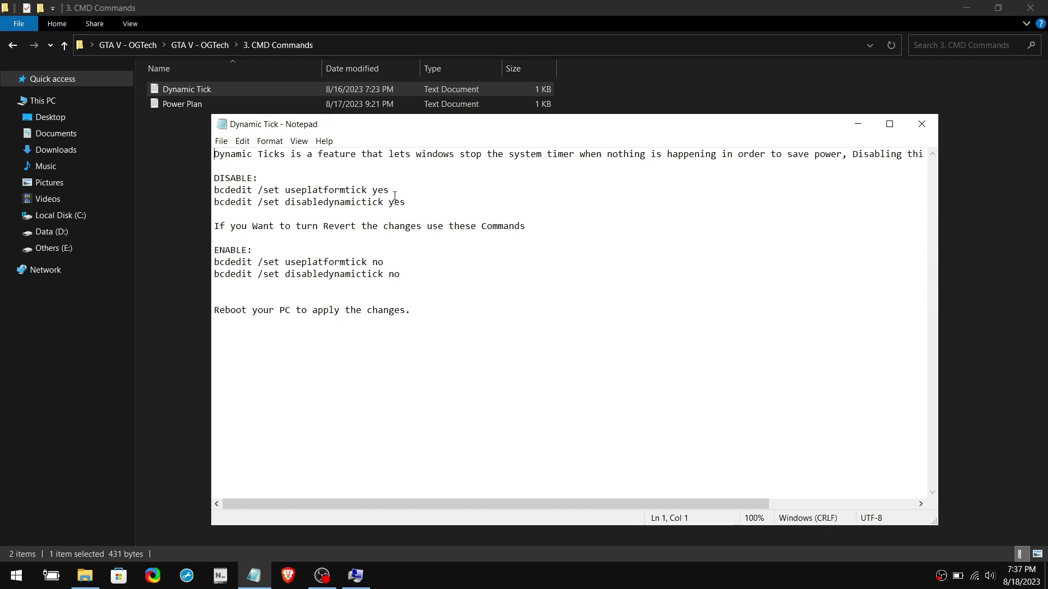
drag(392, 190, 195, 189)
right_click(361, 193)
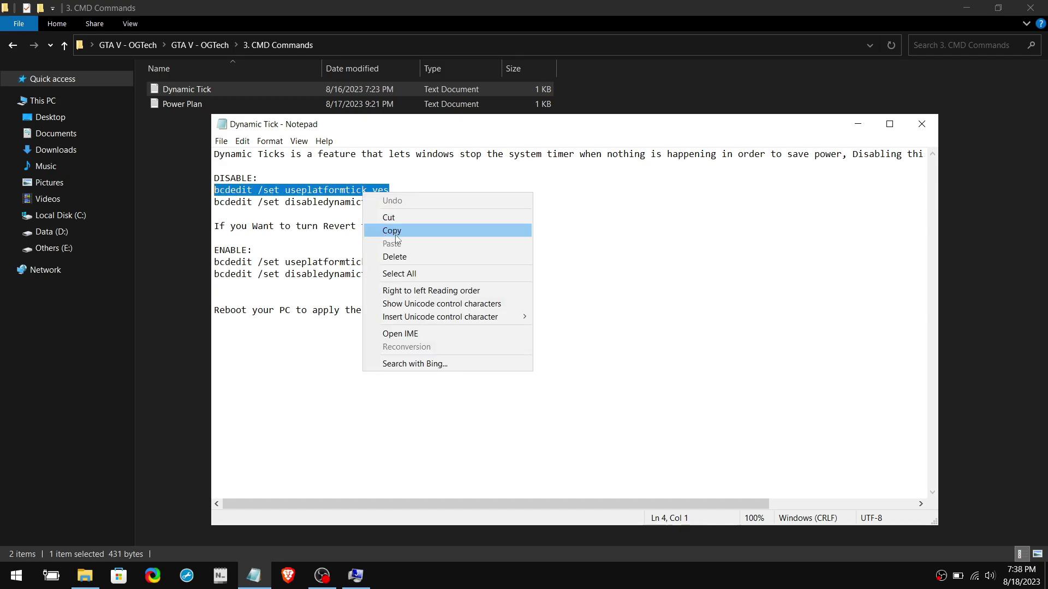
click(396, 230)
Run the useplatformtick yes command in an administrator Command Prompt.
key(super)
text(cmd)
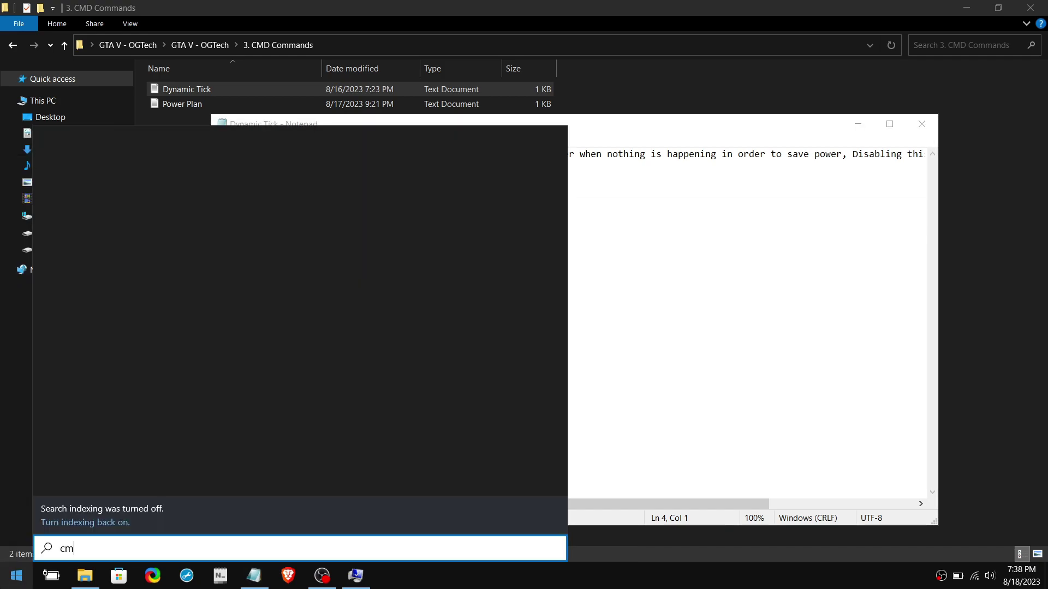
right_click(204, 194)
click(248, 204)
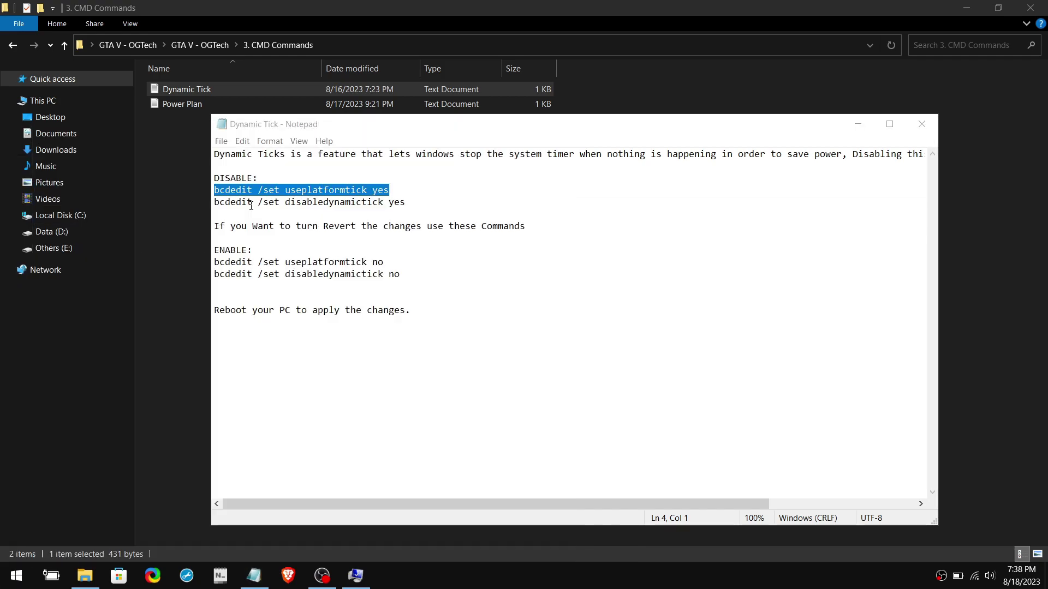
right_click(216, 168)
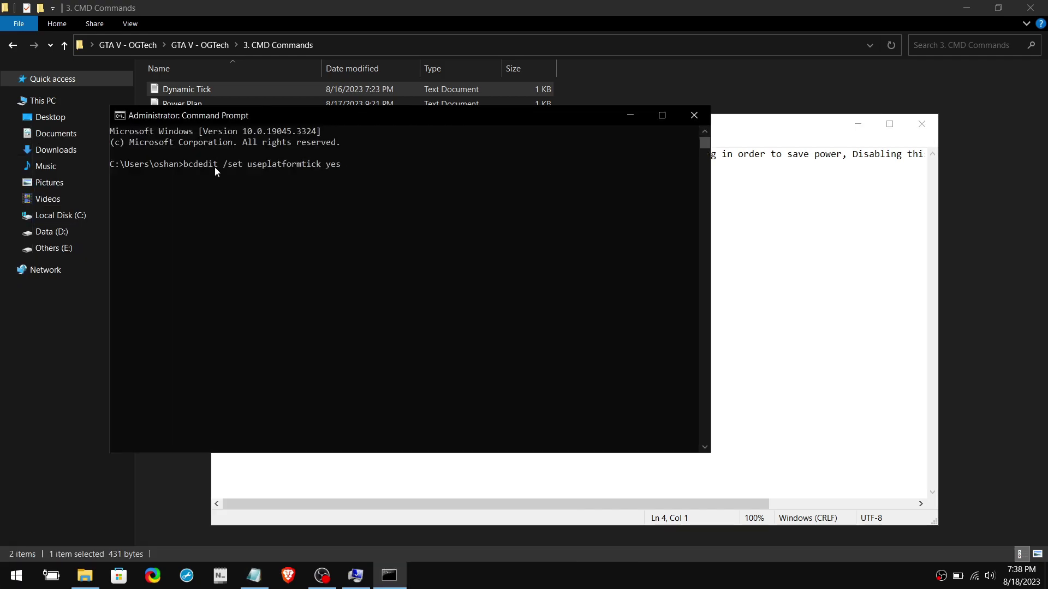
key(Return)
Copy and run the bcdedit disabledynamictick yes command, then close the console.
key(alt+Tab)
click(514, 237)
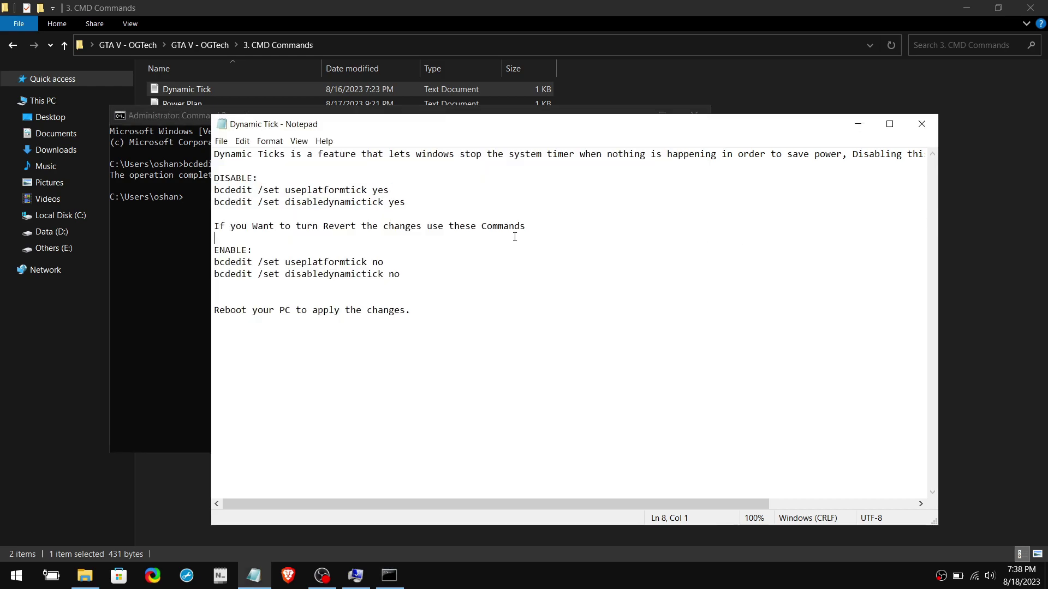
drag(406, 203, 214, 202)
right_click(257, 205)
click(278, 240)
click(204, 205)
right_click(204, 205)
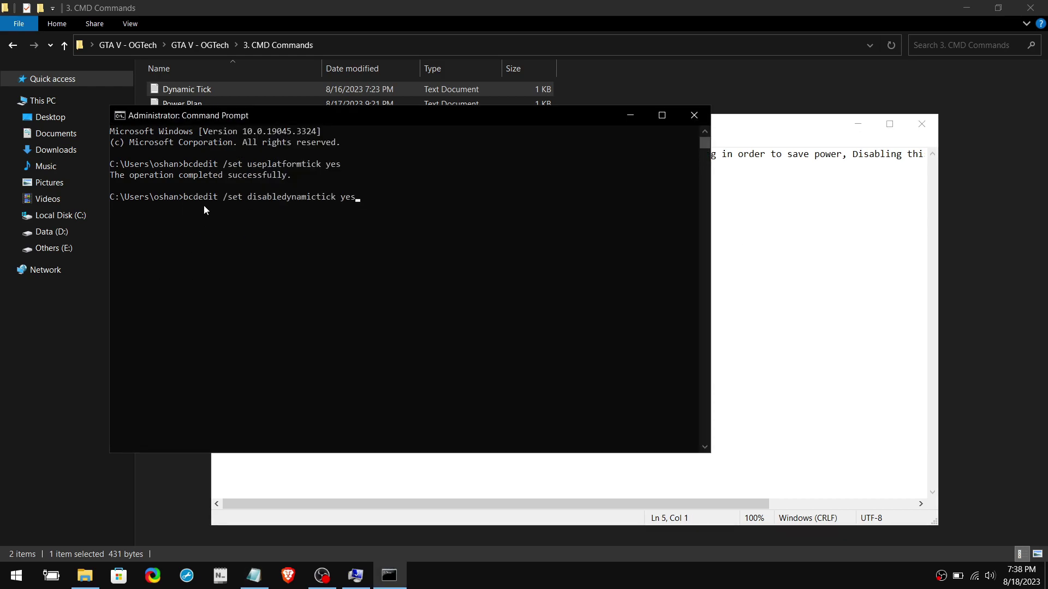
key(Return)
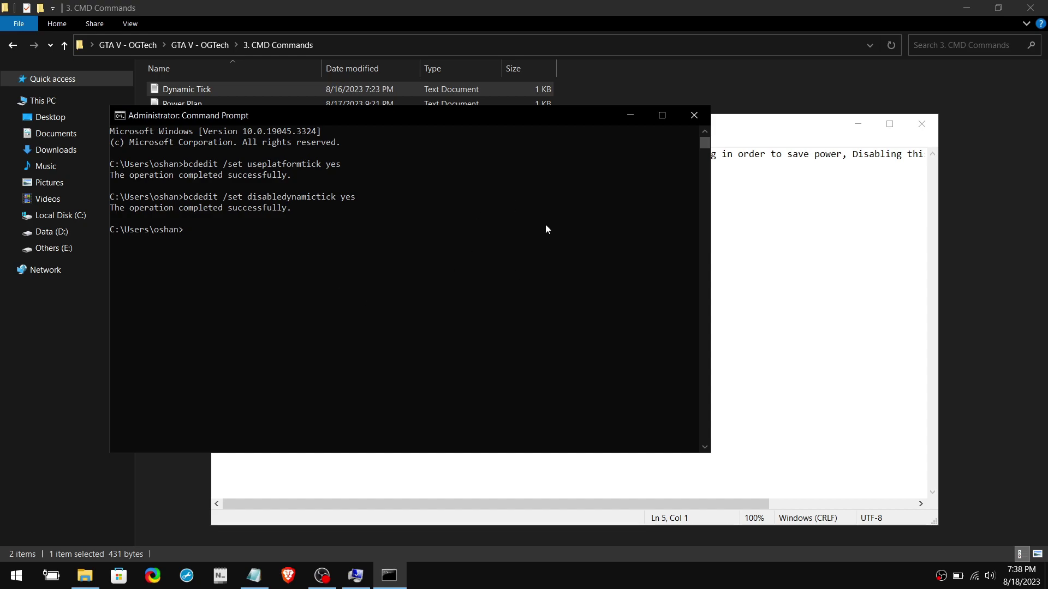
click(694, 115)
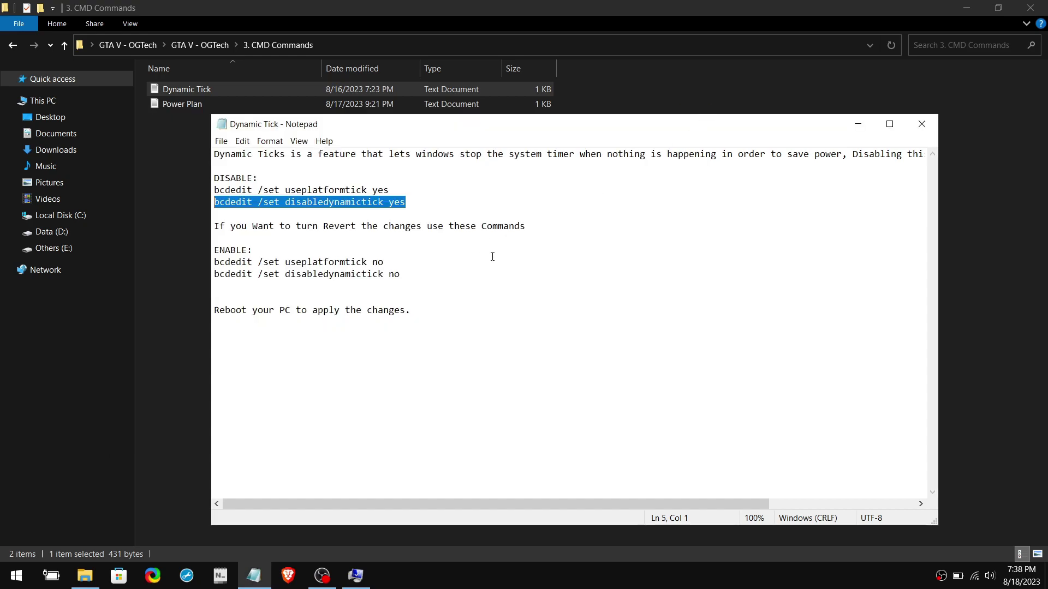
drag(430, 305, 98, 306)
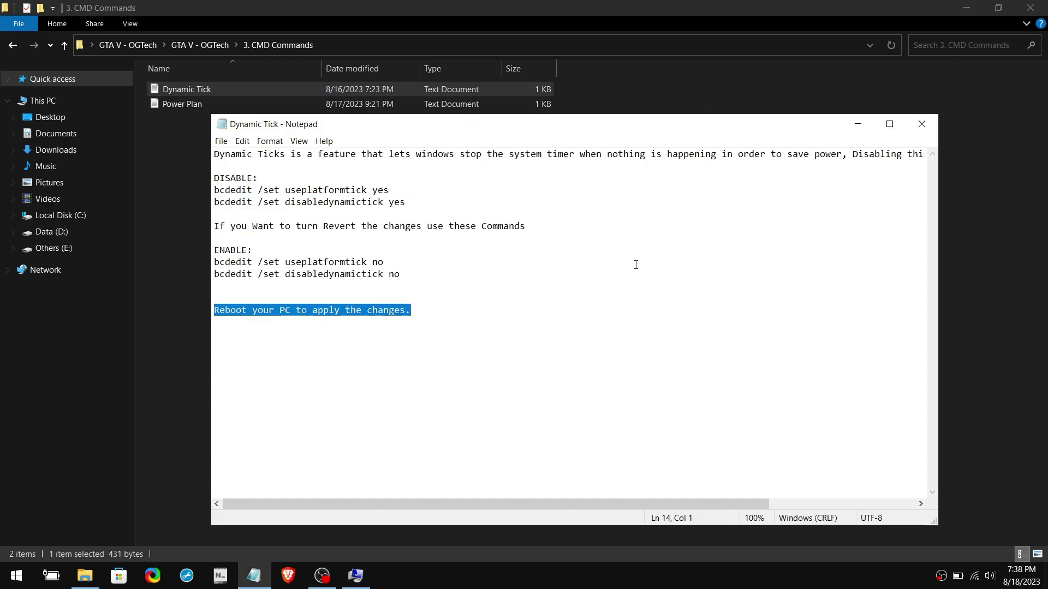
Open the Power Plan notes and copy the powercfg -duplicatescheme command.
key(alt+F4)
double_click(225, 103)
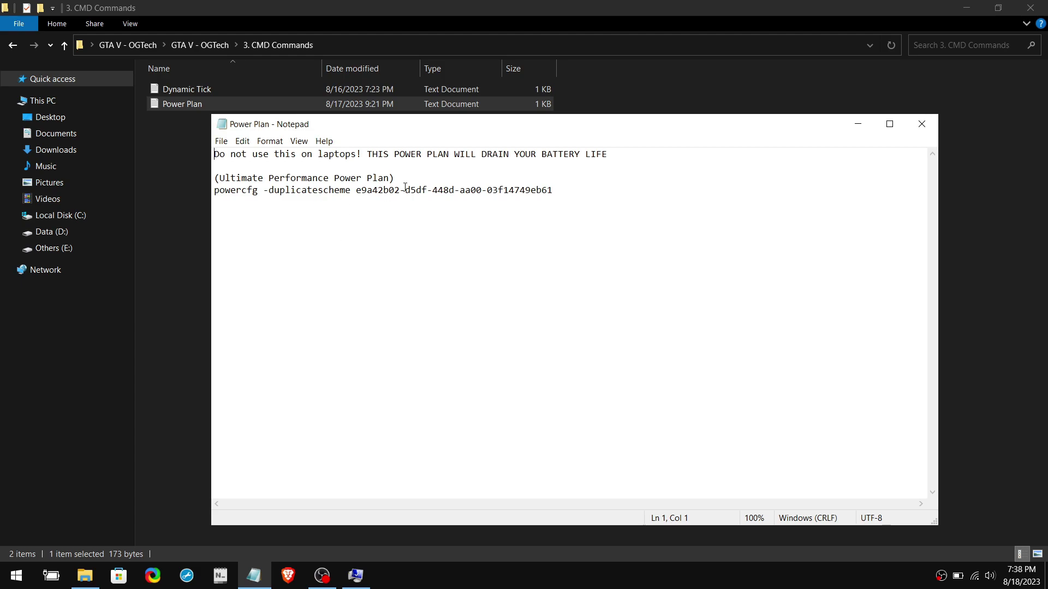
click(629, 157)
key(shift+Home)
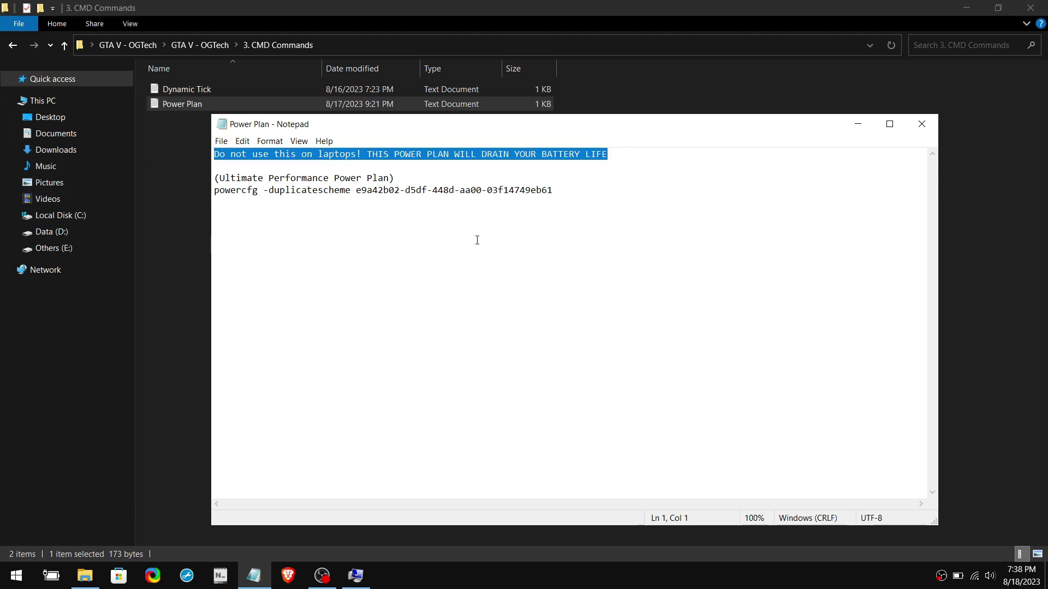
click(437, 264)
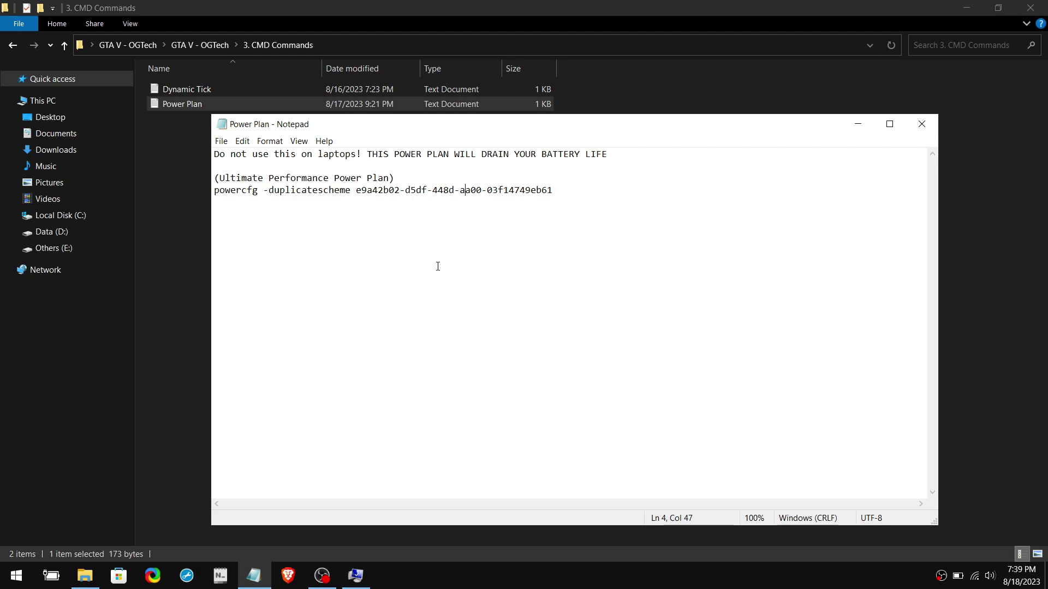
drag(554, 191, 214, 190)
right_click(290, 188)
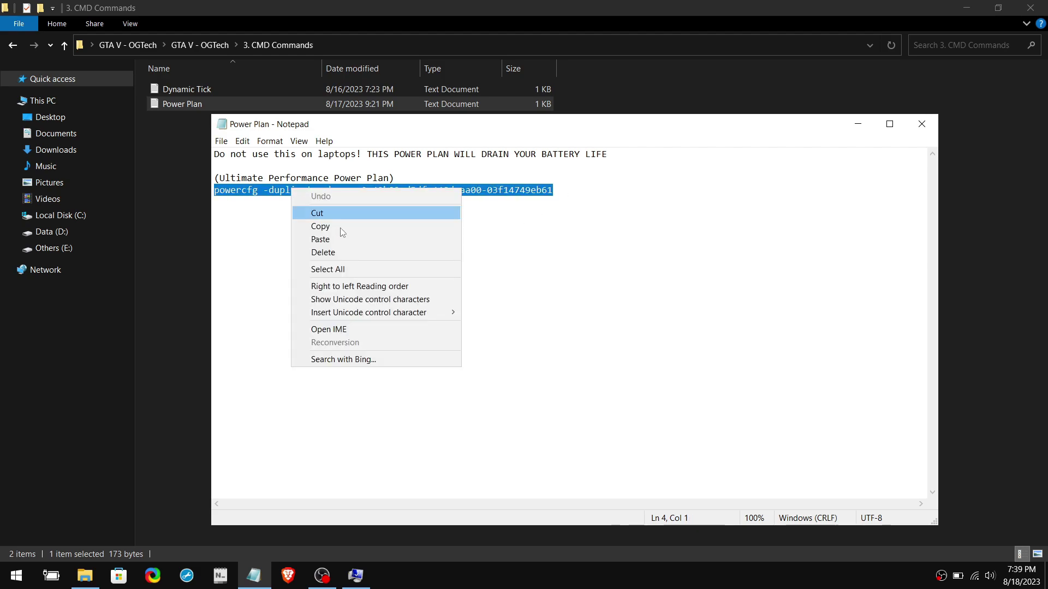
click(340, 226)
Run powercfg -duplicatescheme e9a42b02-d5df-448d-aa00-03f14749eb61 as administrator to add Ultimate Performance.
key(super)
text(cmd)
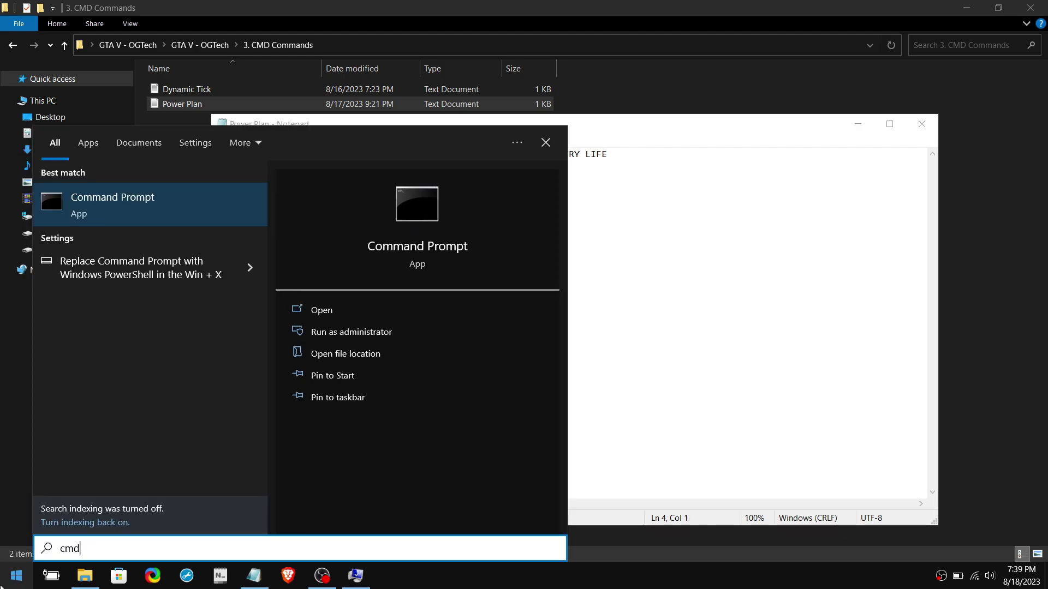
right_click(174, 203)
click(196, 216)
key(ctrl+v)
key(Return)
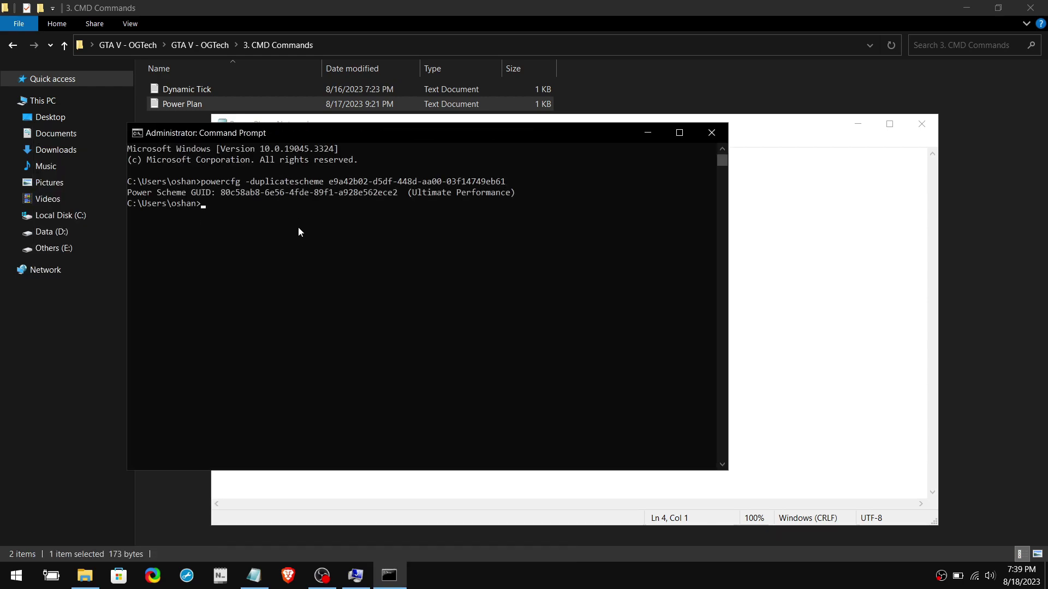
Close the console and search Windows for 'power' to find the power plan settings.
click(711, 133)
key(super)
text(power)
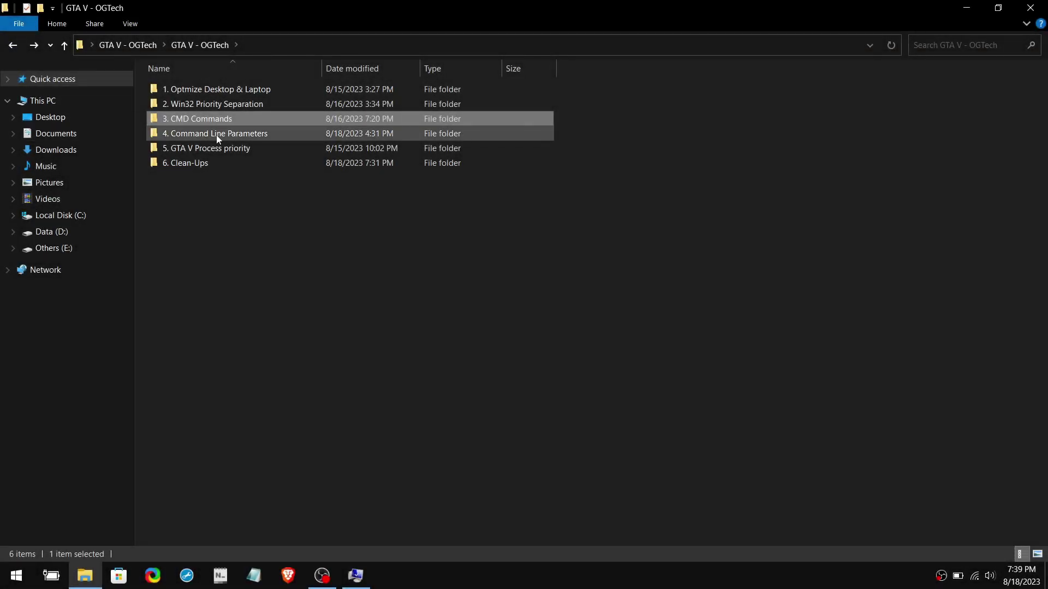
Copy commandline and gpu_simulator.fkr from 4. Command Line Parameters > Recommanded For Most PCs.
double_click(220, 136)
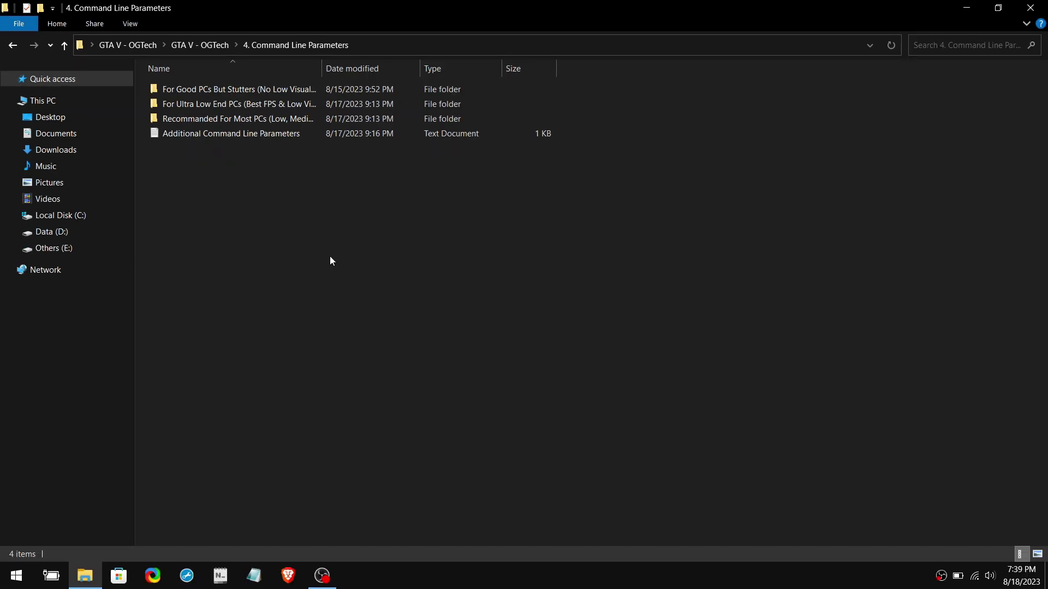
double_click(313, 119)
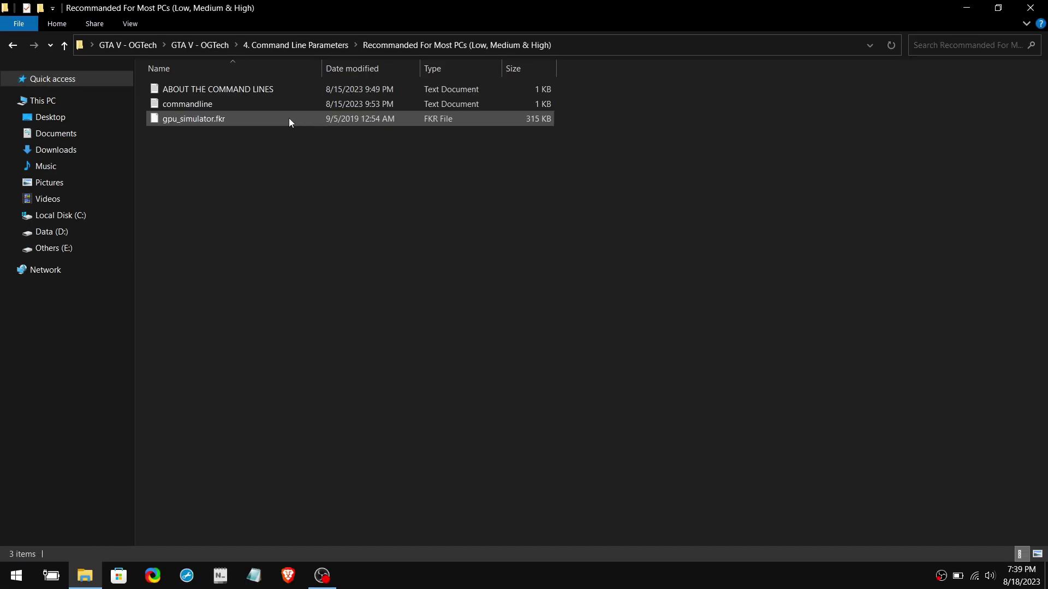
drag(250, 155, 239, 115)
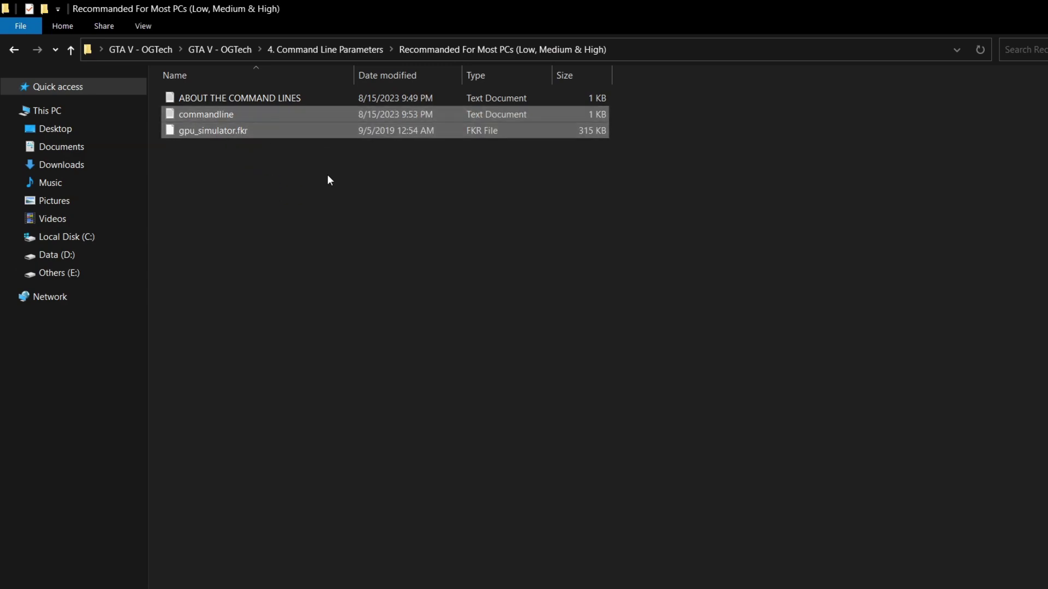
right_click(298, 128)
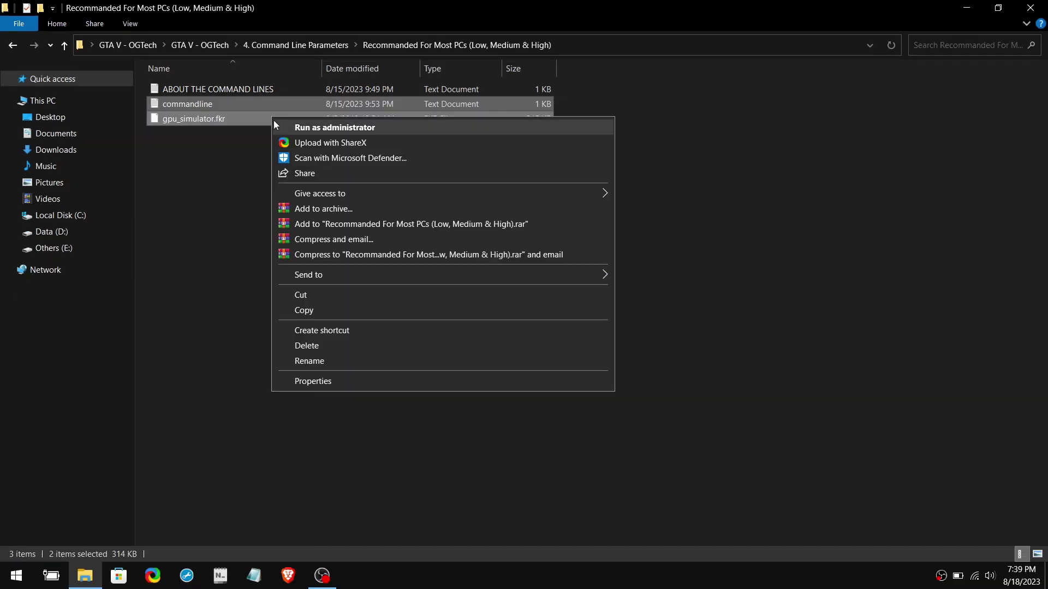
click(327, 310)
Paste both files into Others (E:) > Epic Games > GTAV, replacing the existing copies.
click(967, 8)
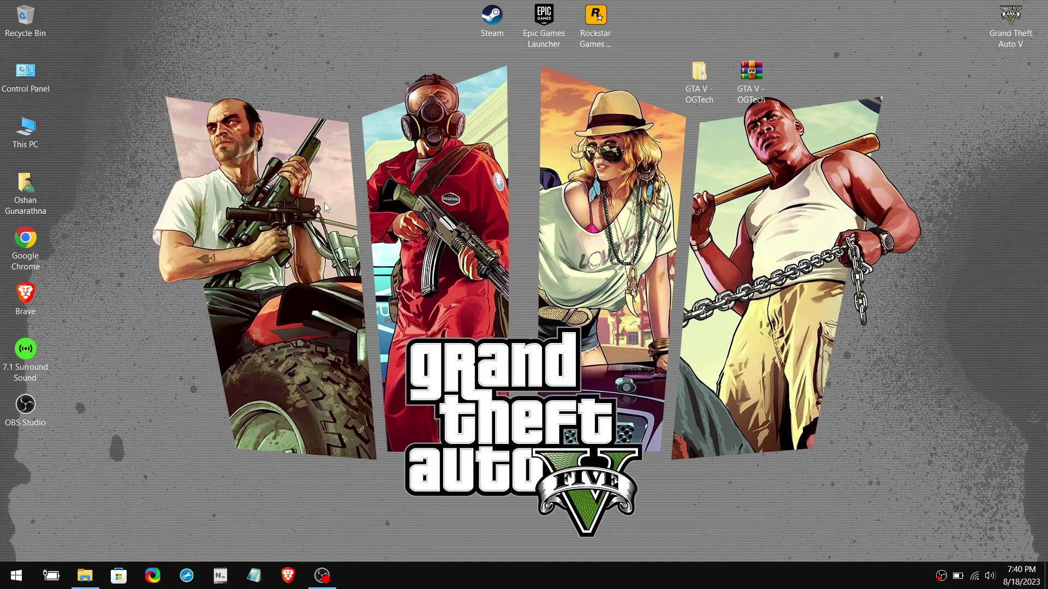
double_click(35, 139)
double_click(550, 197)
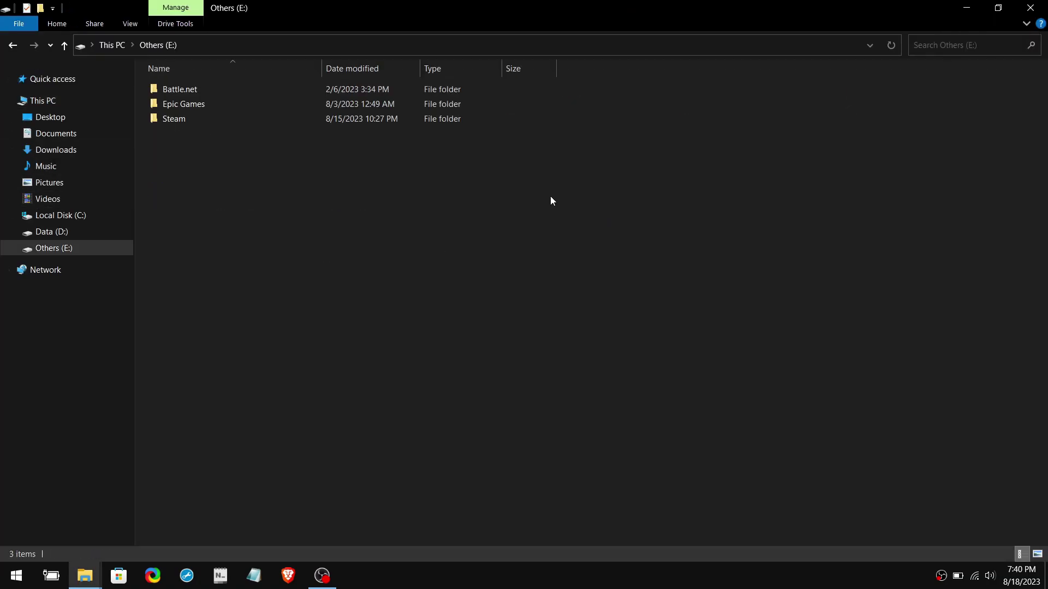
double_click(213, 105)
double_click(213, 116)
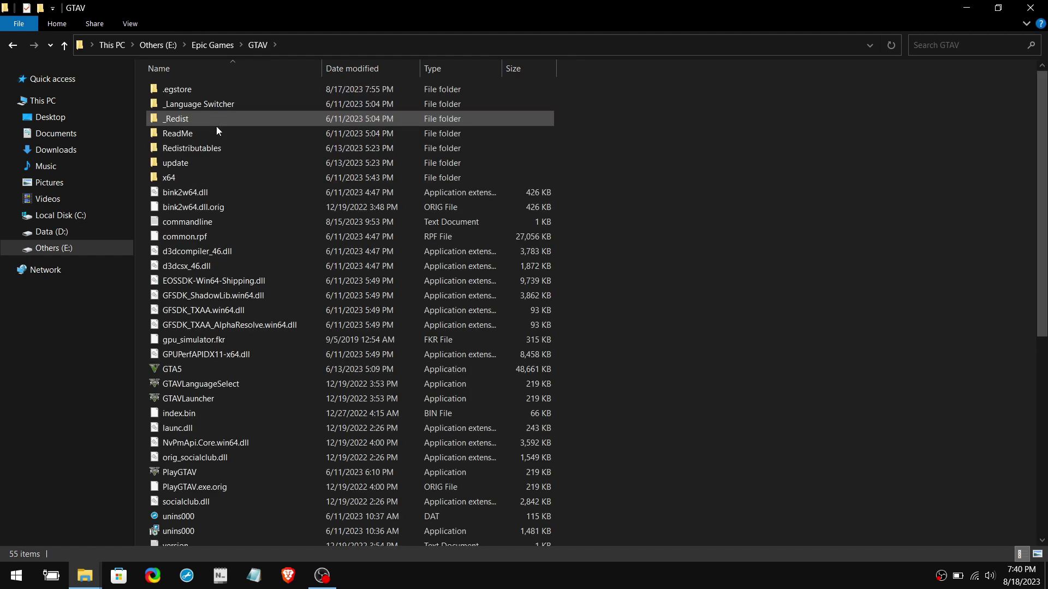
right_click(672, 239)
click(716, 332)
click(326, 214)
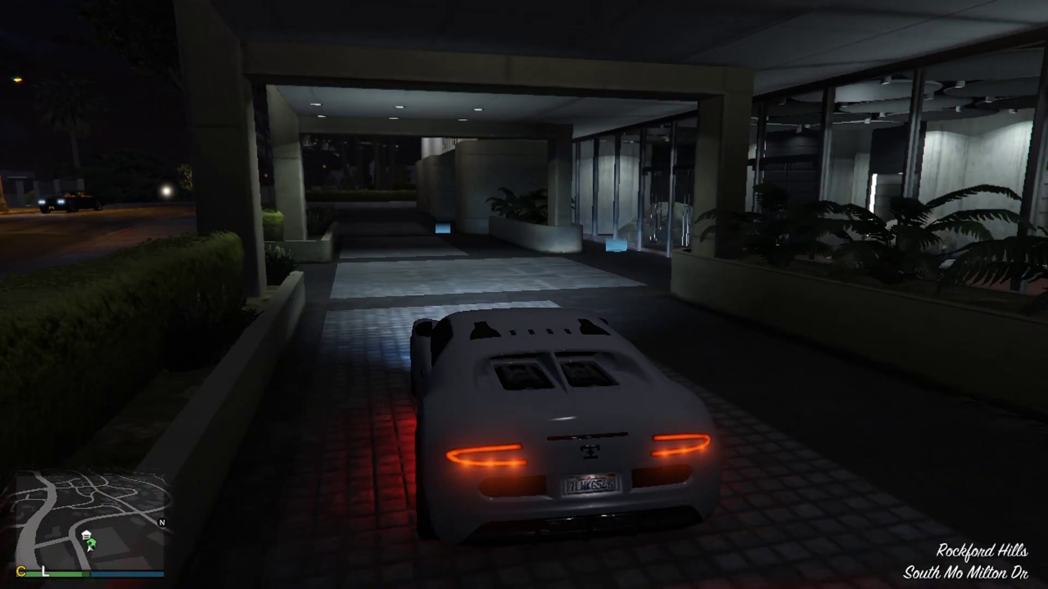
key(f)
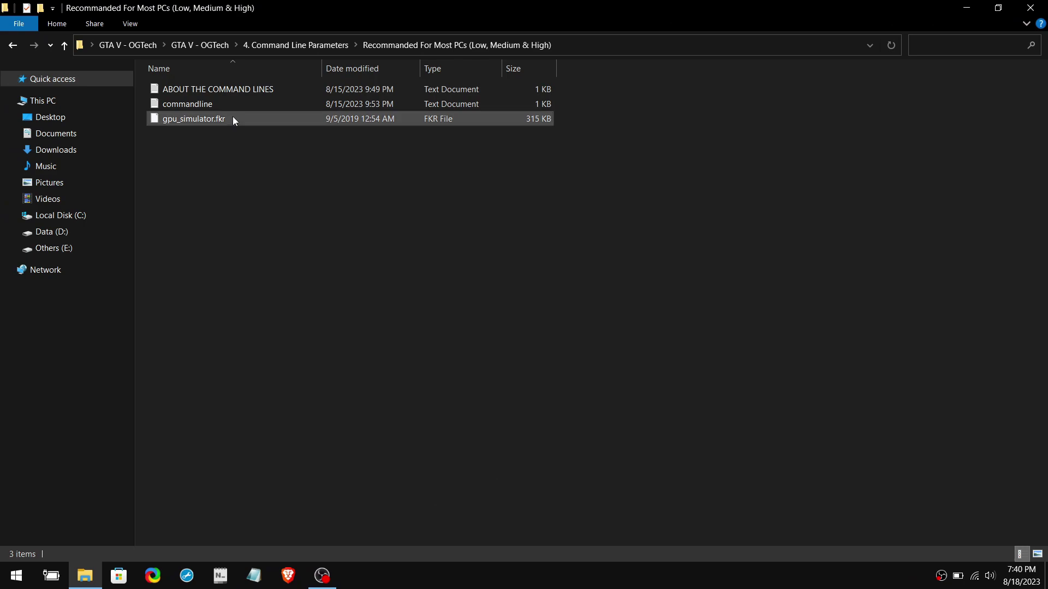
Read the commandline file and the ABOUT THE COMMAND LINES document in Notepad, closing each.
double_click(231, 106)
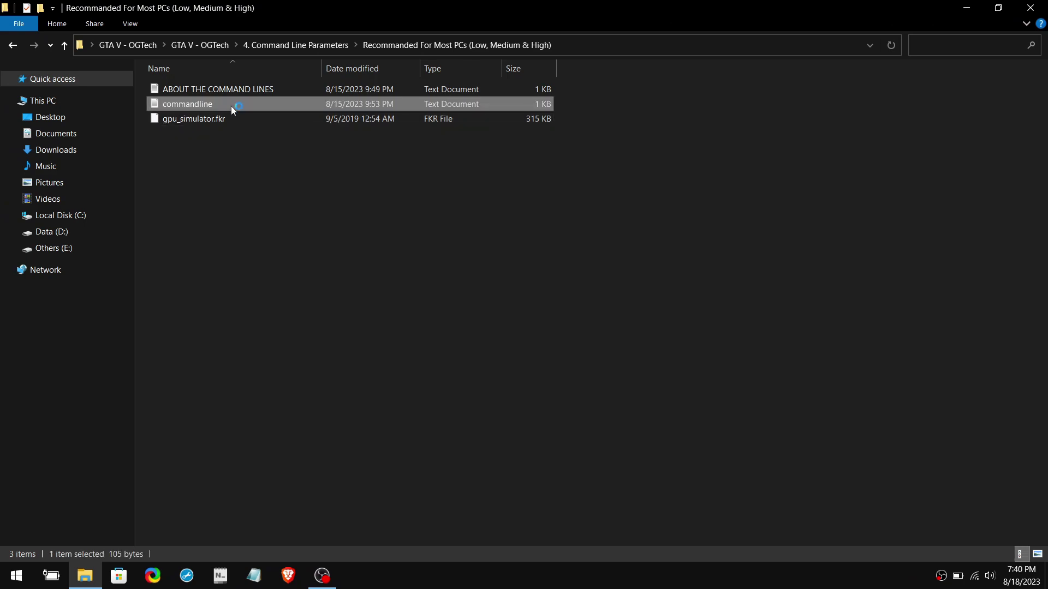
key(ctrl+a)
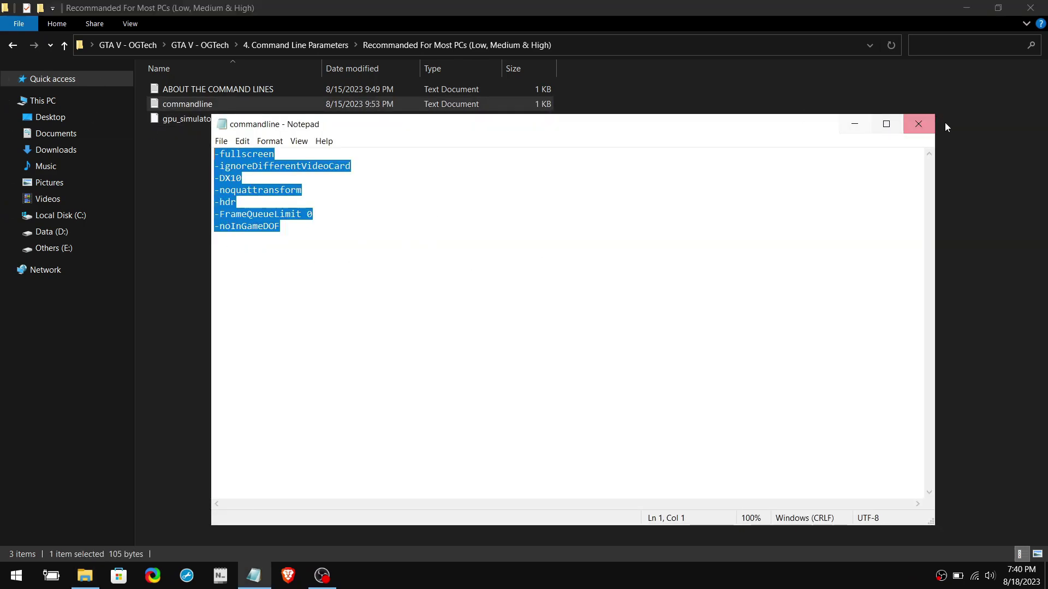
click(918, 124)
double_click(363, 84)
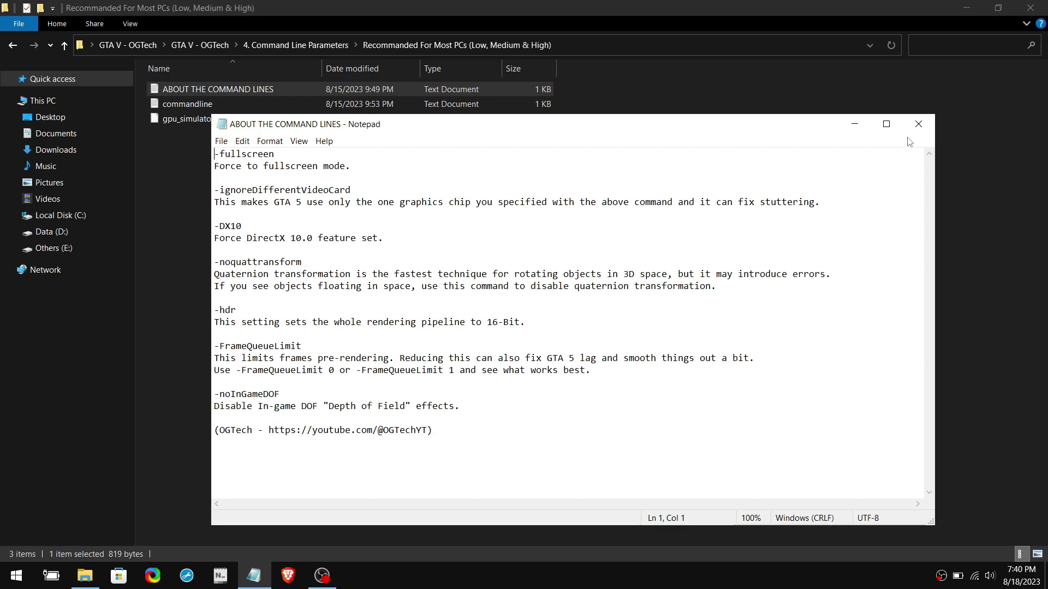
click(918, 124)
Go back and scroll through the Additional Command Line Parameters file.
click(11, 44)
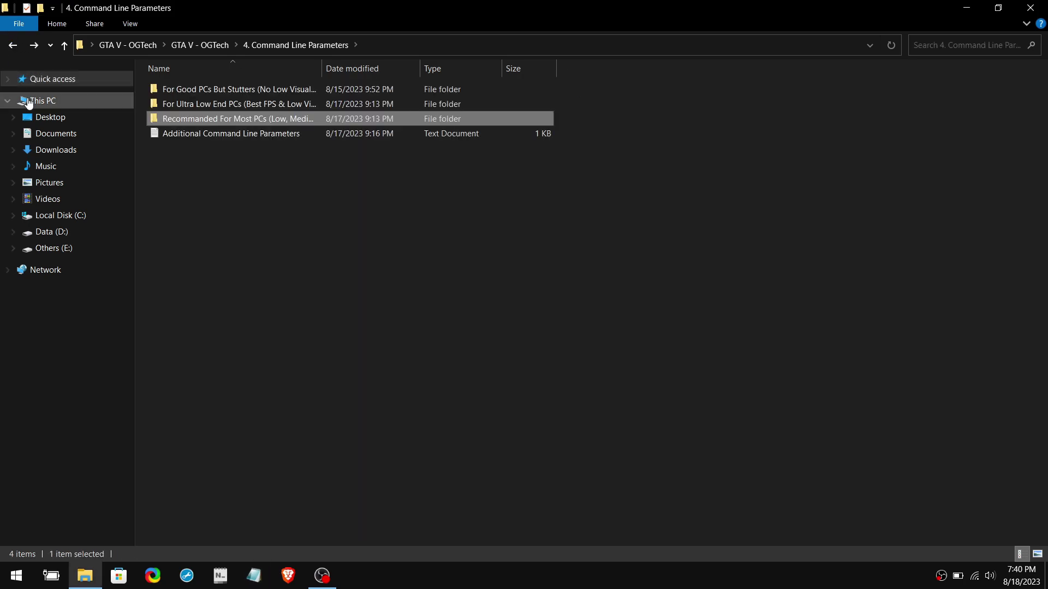
double_click(251, 134)
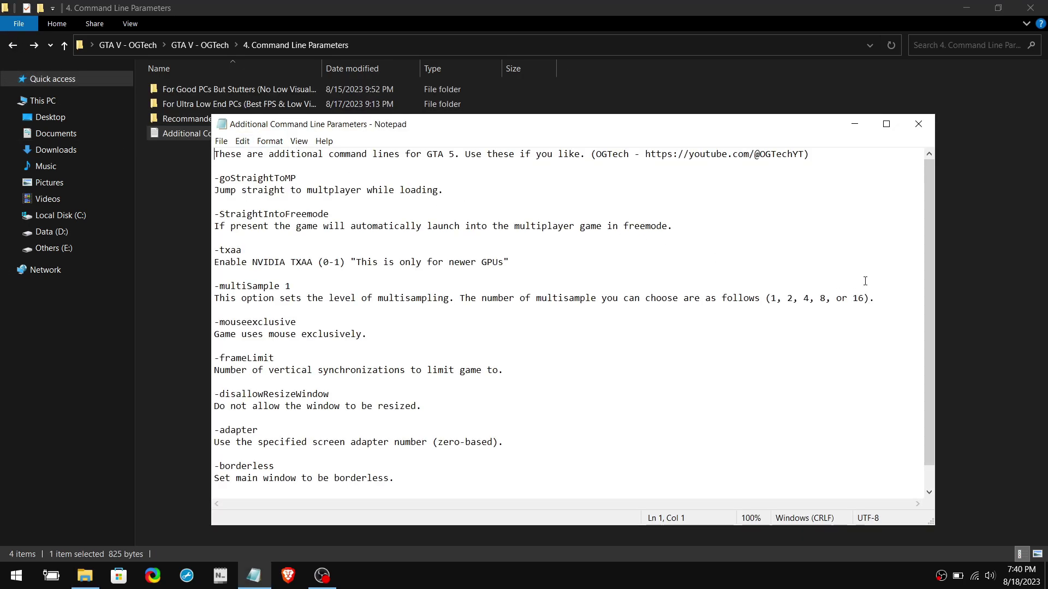
scroll(894, 285, down, 1)
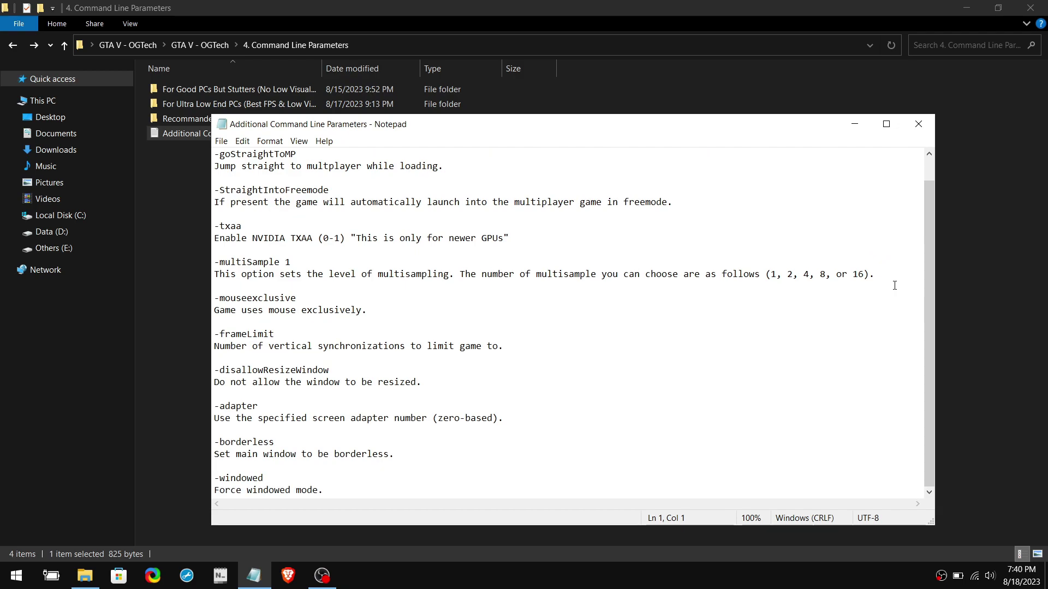
scroll(894, 285, up, 1)
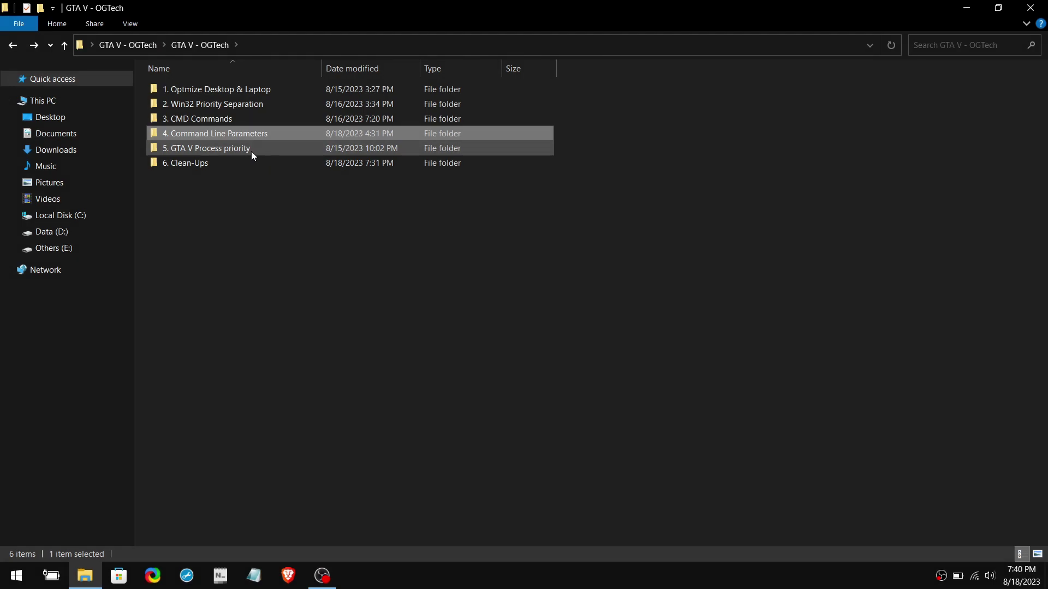
Merge GTA5 High Priority.reg from 5. GTA V Process priority and point out the Normal Priority revert file.
double_click(251, 152)
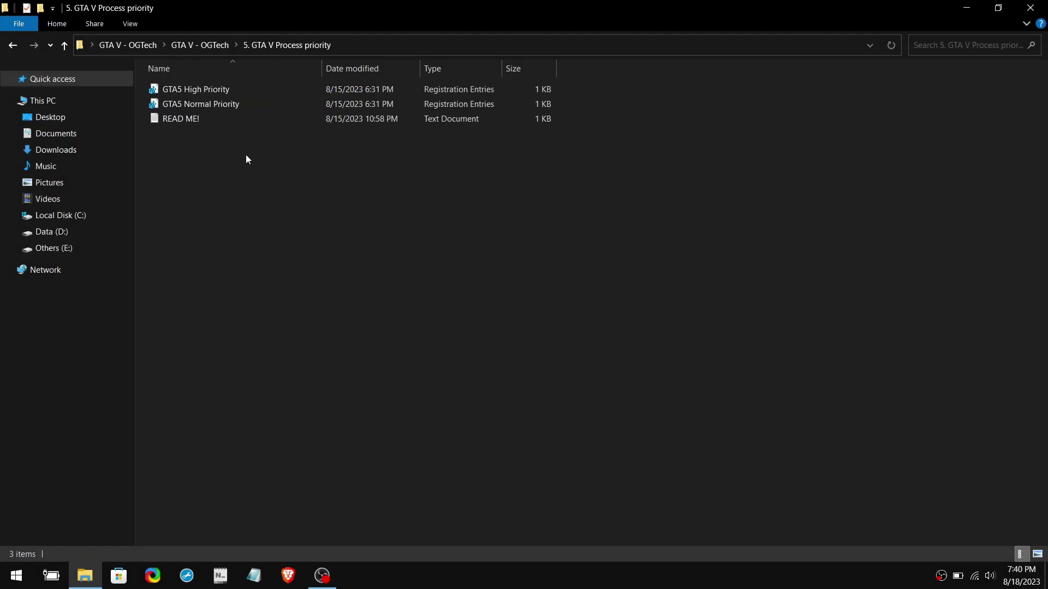
double_click(228, 90)
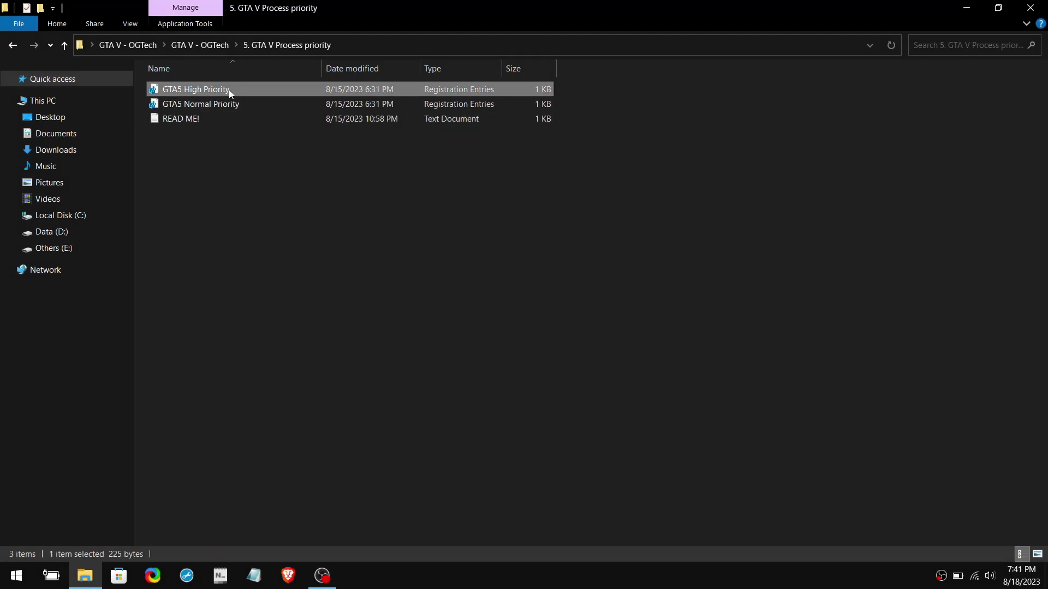
click(606, 310)
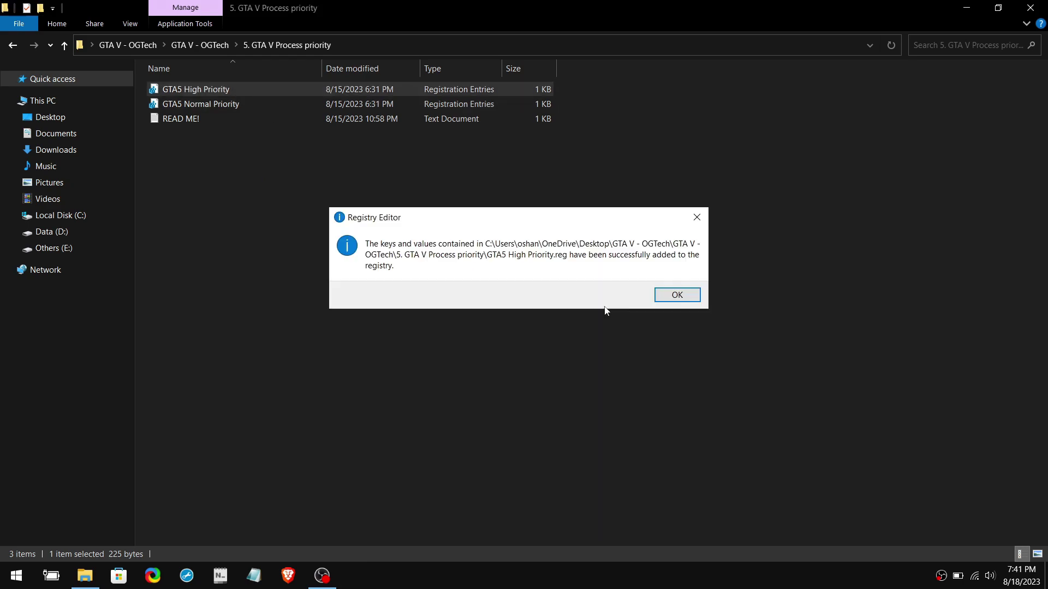
click(667, 295)
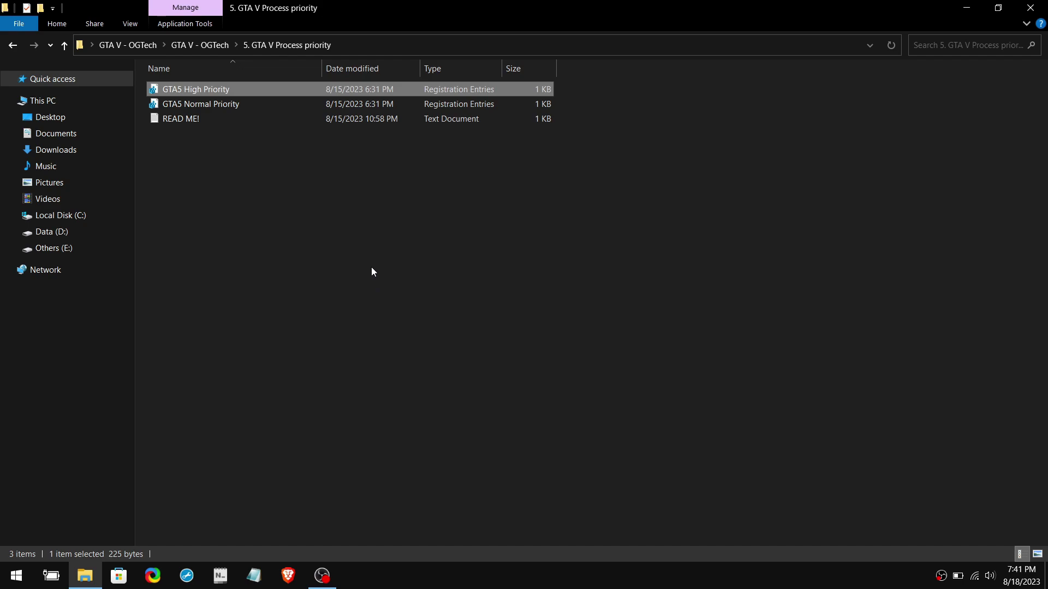
click(244, 105)
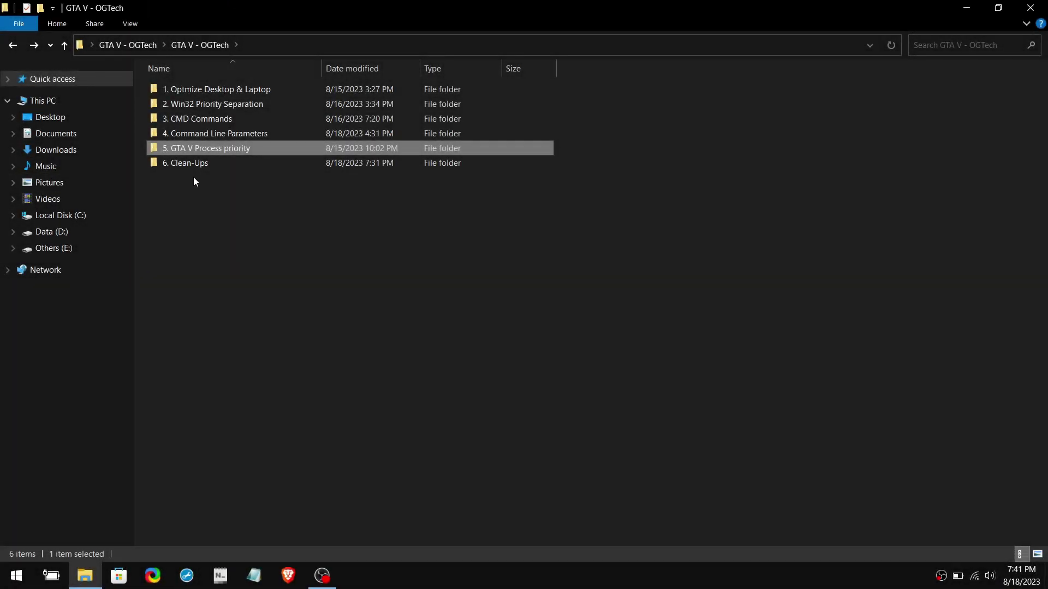
Run the Clear DNS Cache (Ping Improve) script in 6. Clean-Ups as administrator.
click(222, 163)
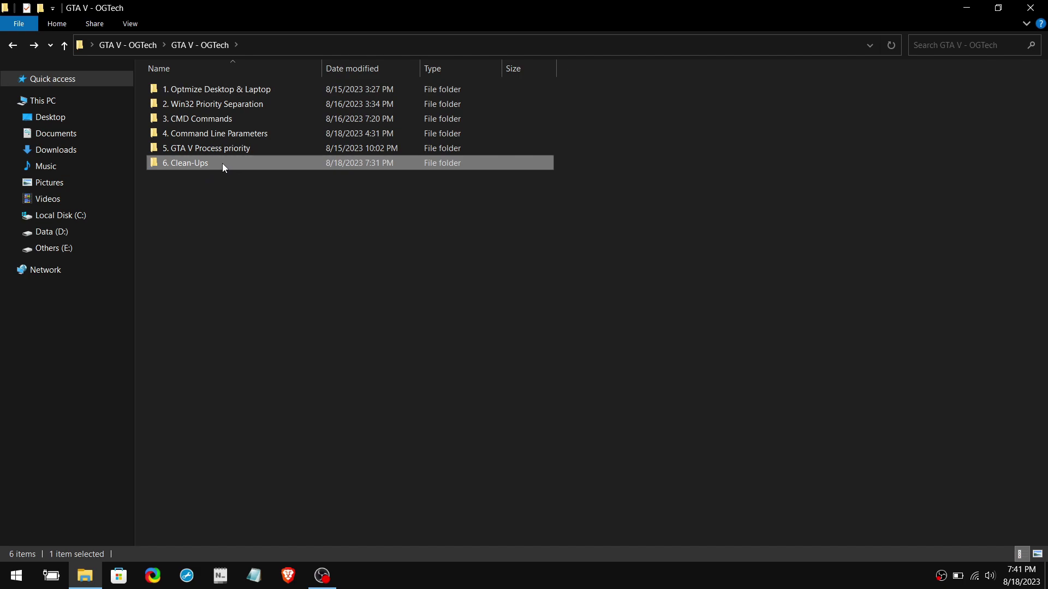
double_click(222, 162)
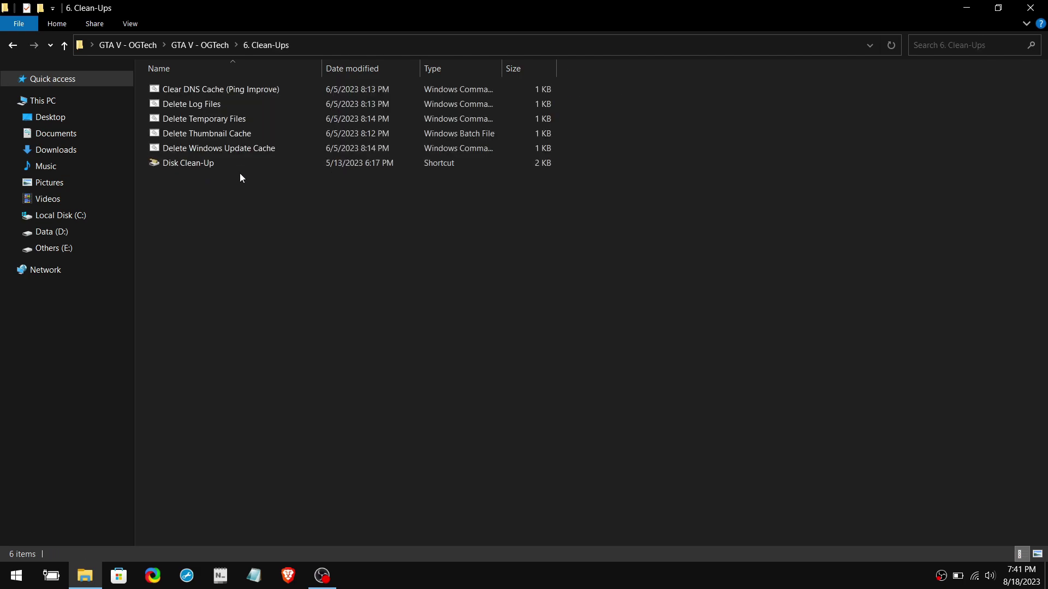
click(254, 92)
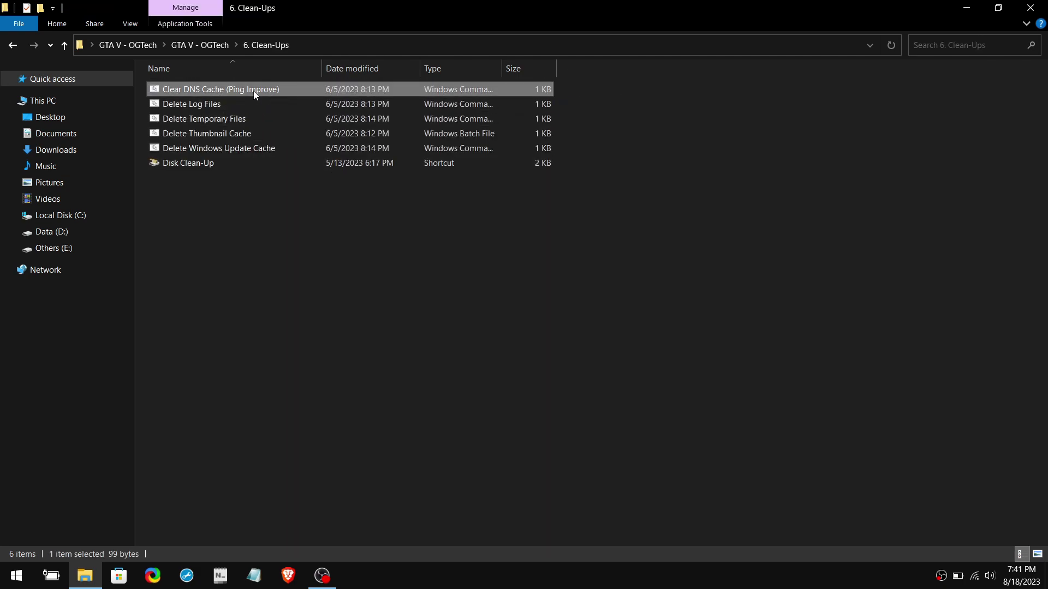
right_click(254, 93)
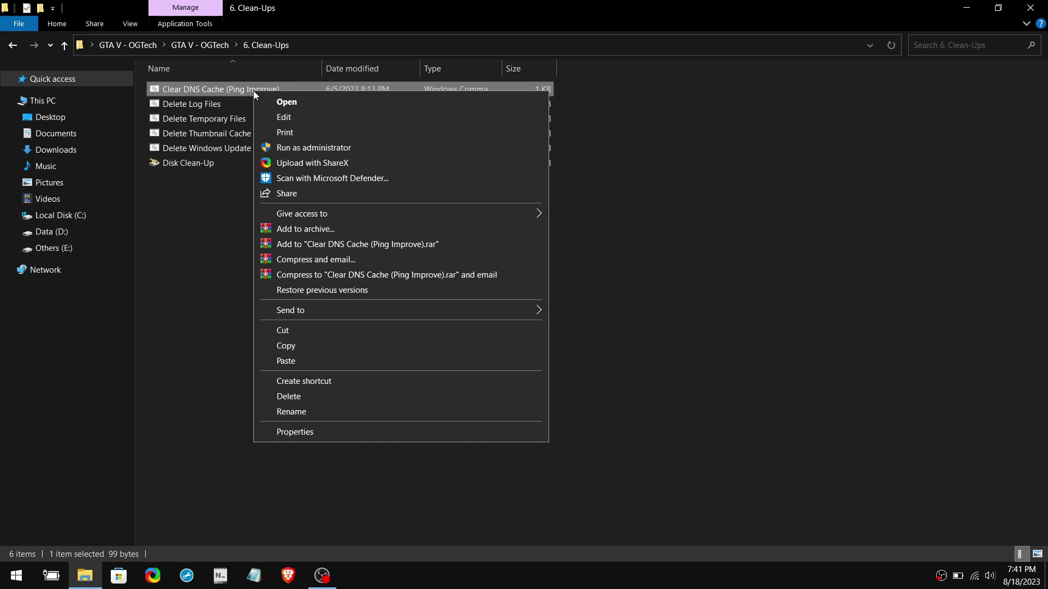
click(321, 148)
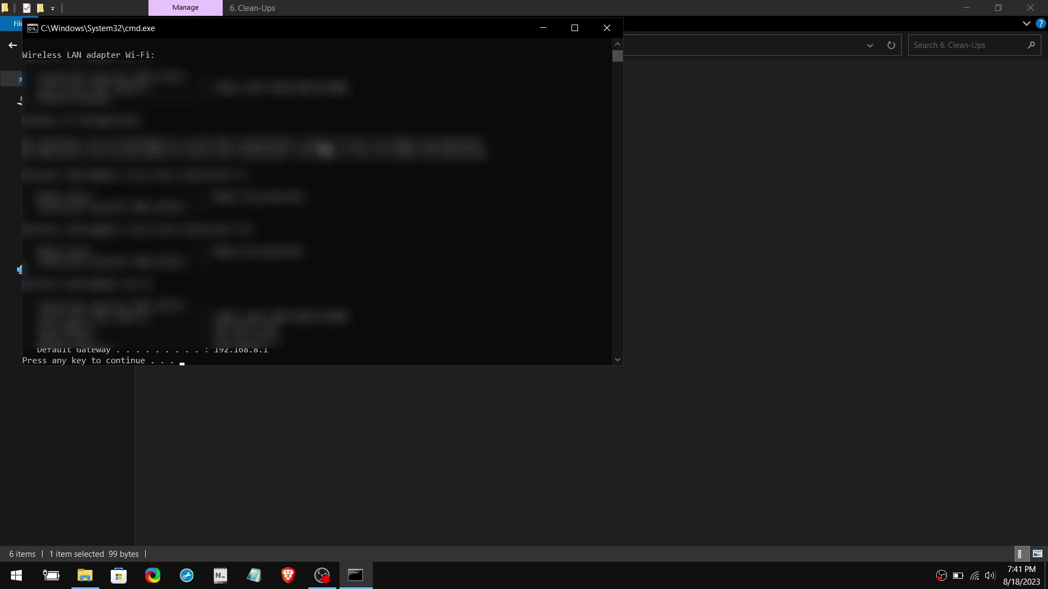
Dismiss the finished DNS window and bring up the options for the Delete Log Files script.
key(Return)
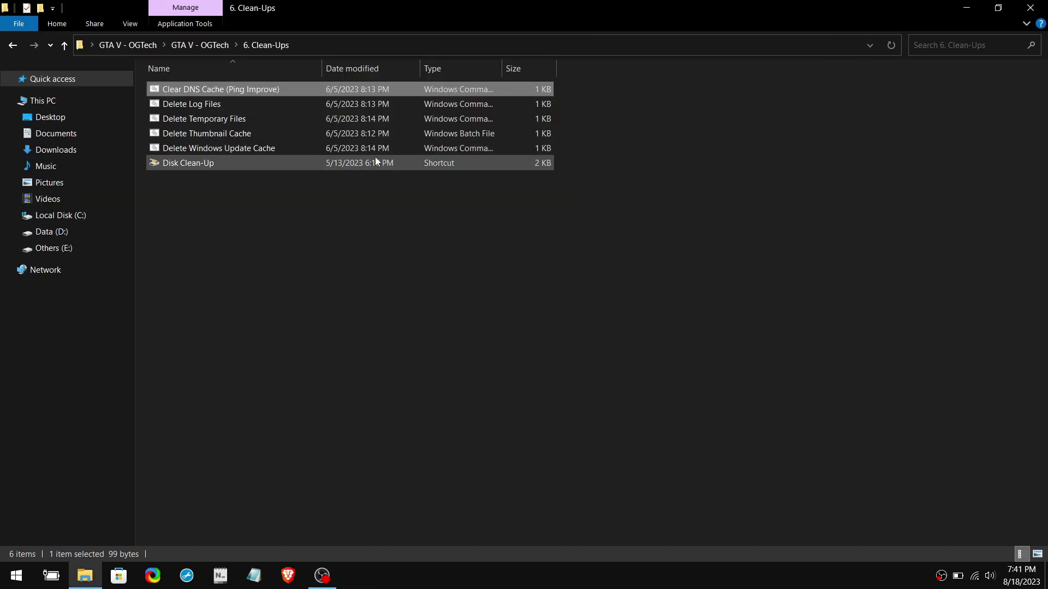
click(271, 99)
right_click(271, 99)
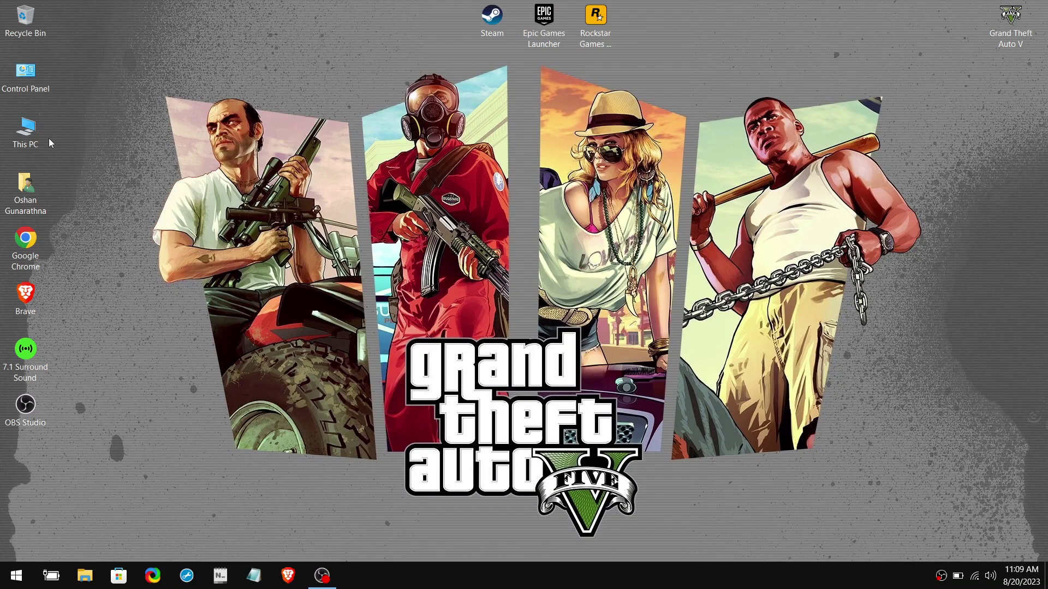
Go to Documents > Rockstar Games > GTA V > Benchmarks and delete all 16 benchmark files.
double_click(46, 140)
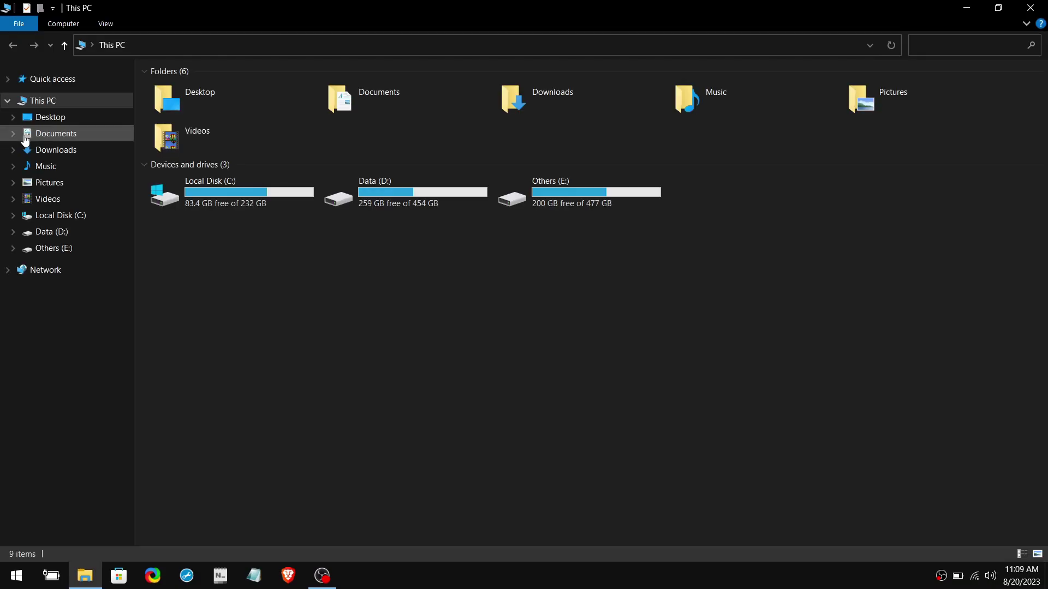
click(82, 133)
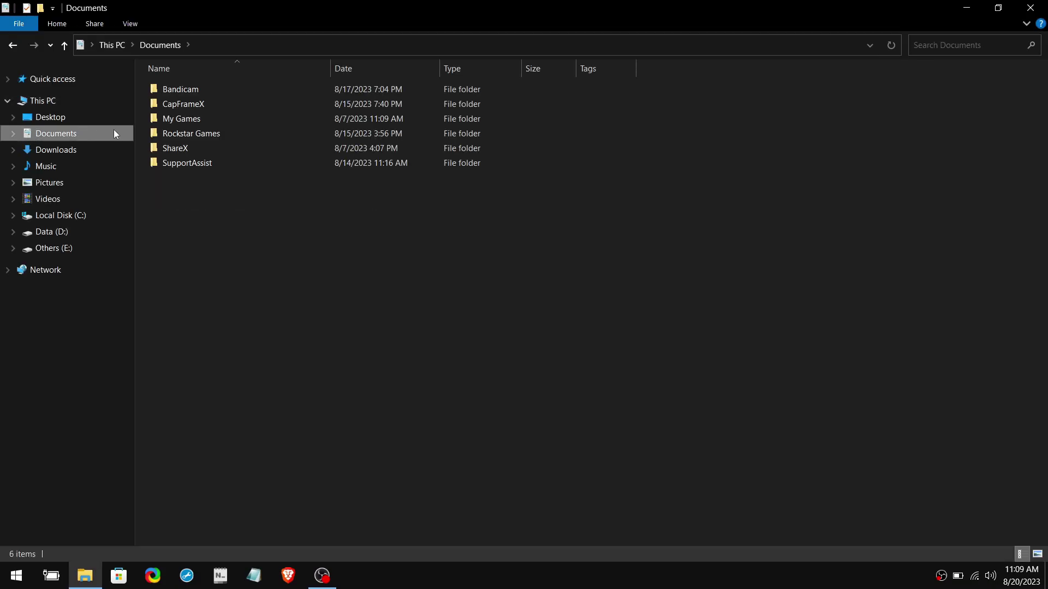
double_click(222, 133)
double_click(214, 133)
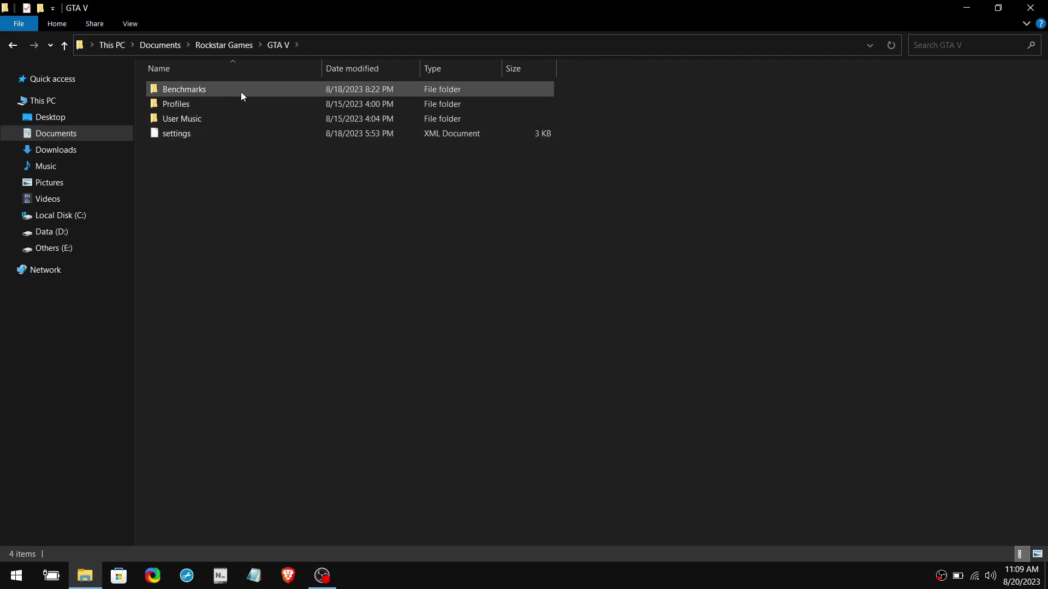
double_click(240, 91)
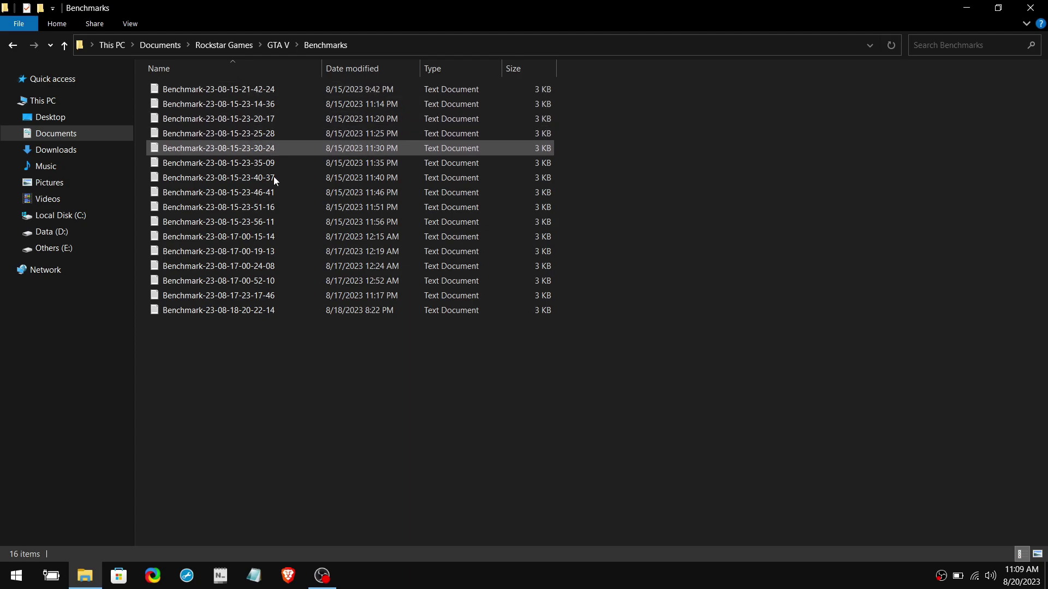
drag(487, 362, 191, 23)
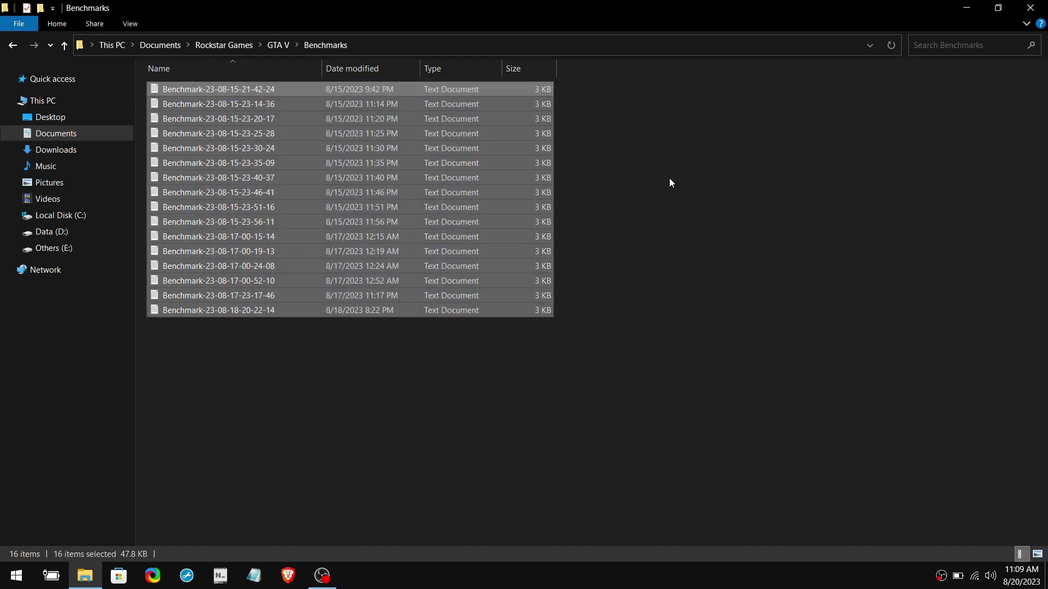
right_click(306, 194)
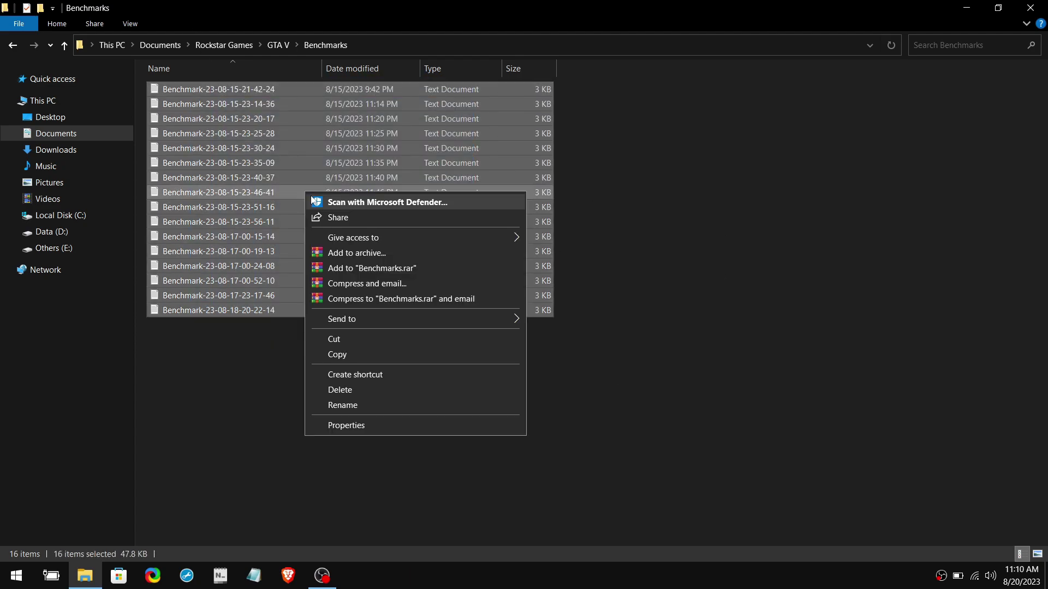
click(369, 388)
click(1031, 8)
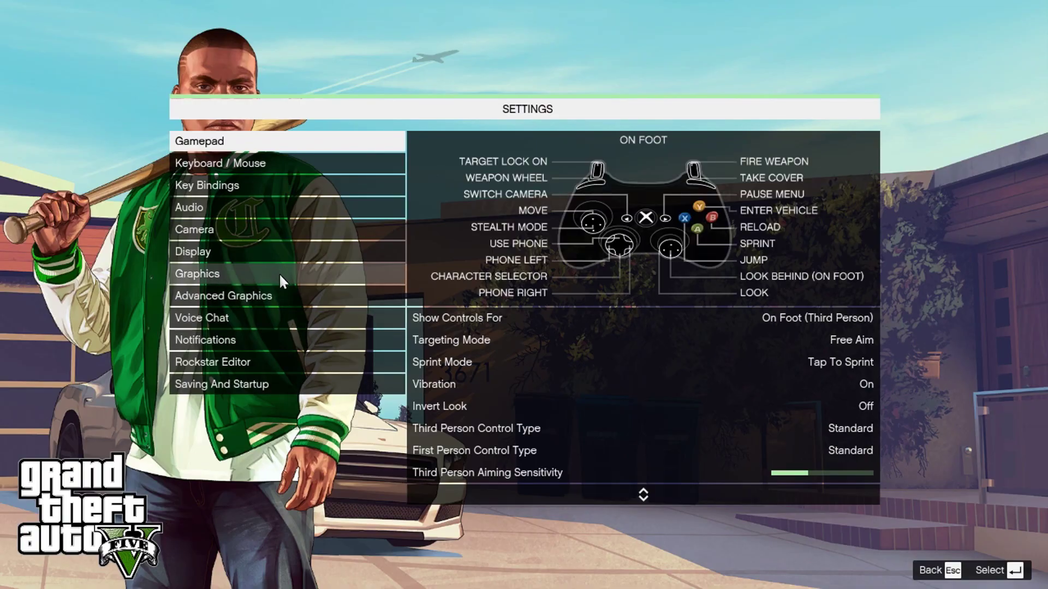
In Graphics settings, keep DirectX 10 and confirm Fullscreen, 1280 x 720 and 60Hz.
click(280, 276)
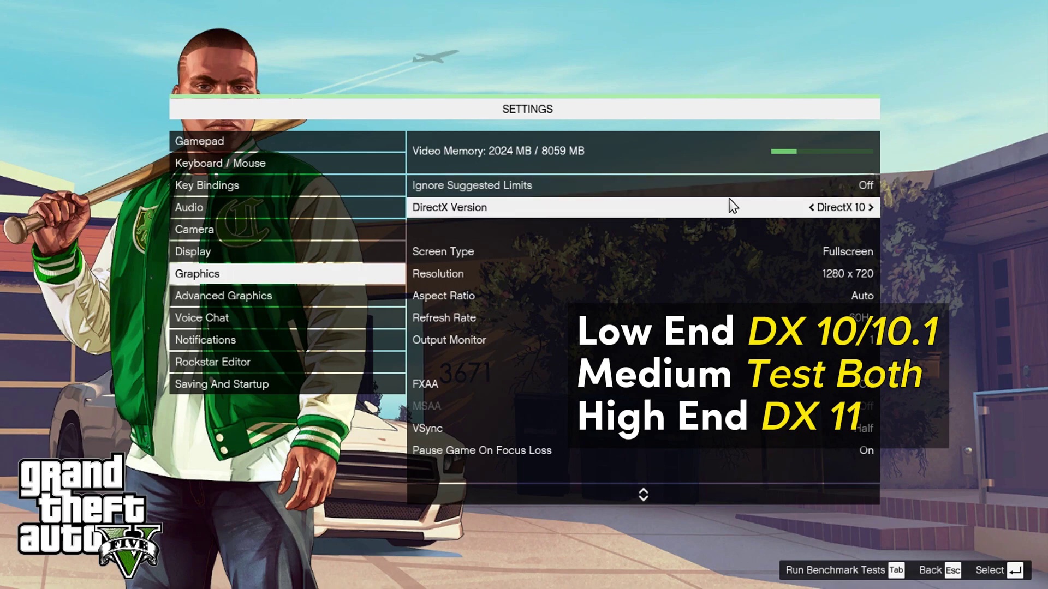
key(Right)
key(Right)
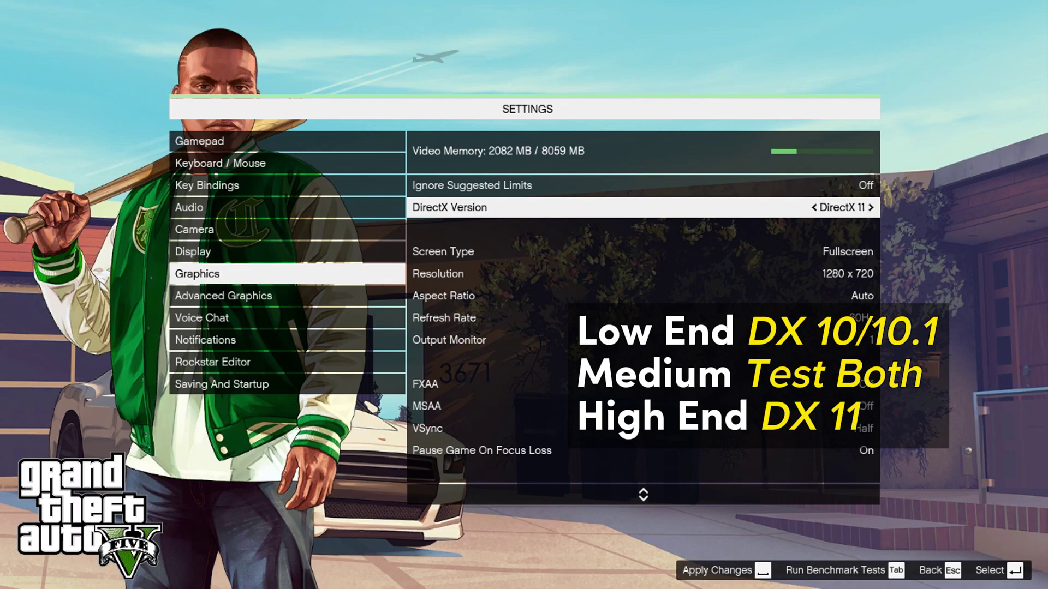
key(Left)
key(Left)
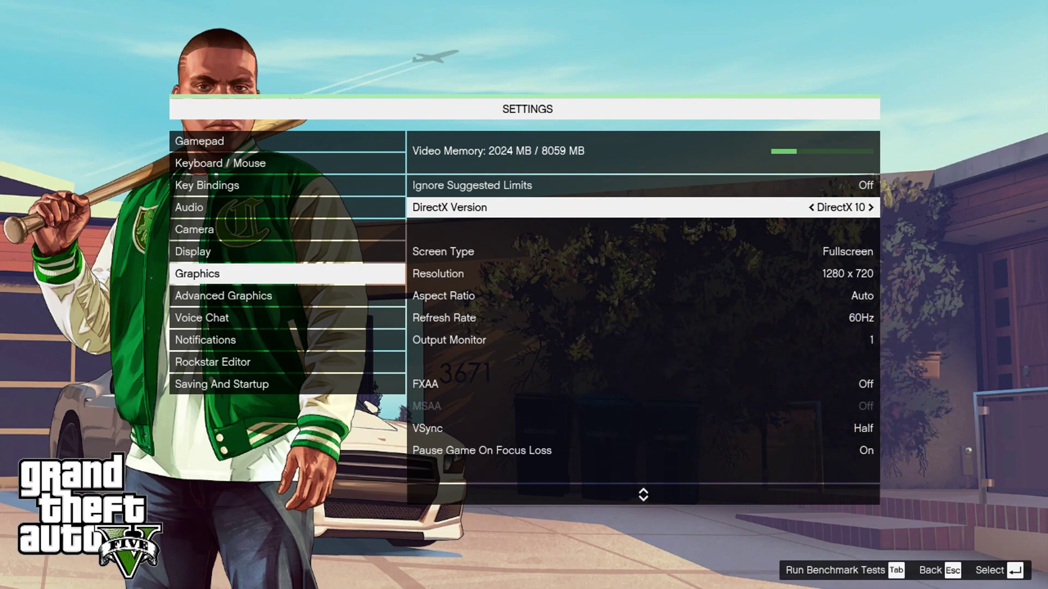
key(Down)
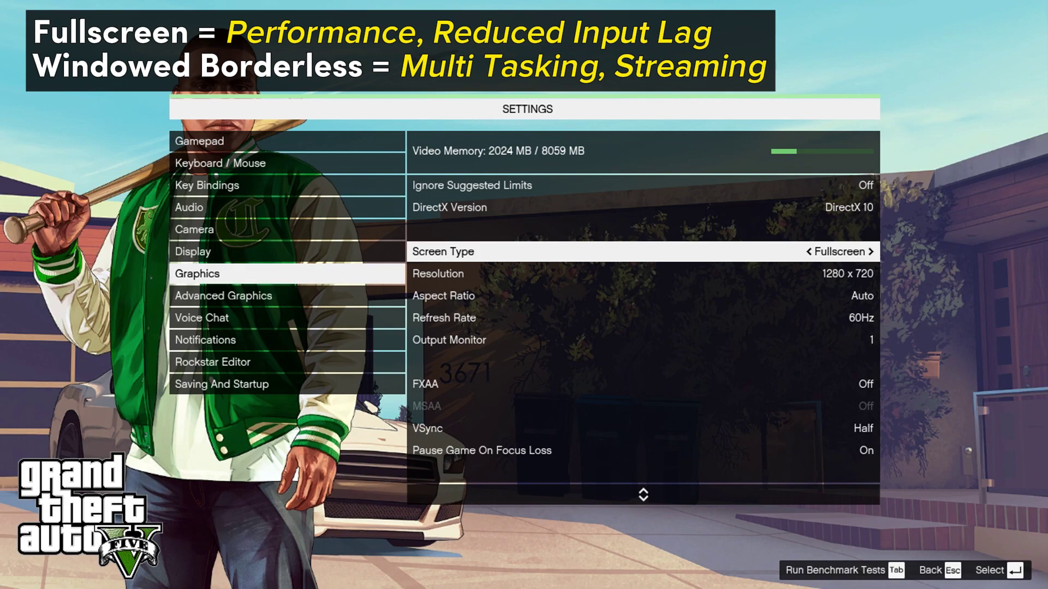
key(Down)
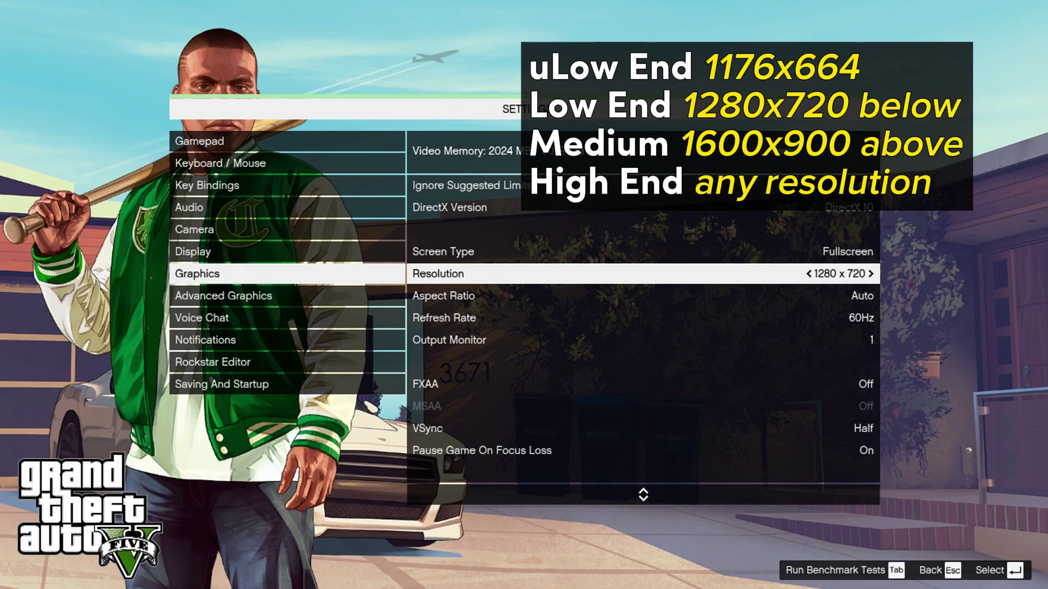
click(643, 318)
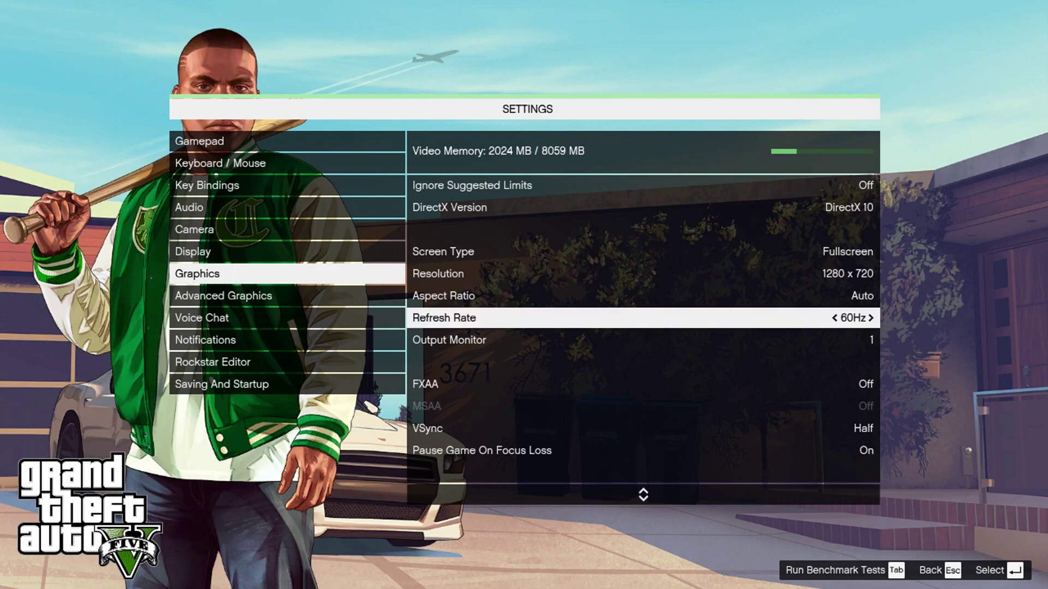
Turn VSync off and lower Population Variety to its minimum.
click(643, 339)
click(643, 384)
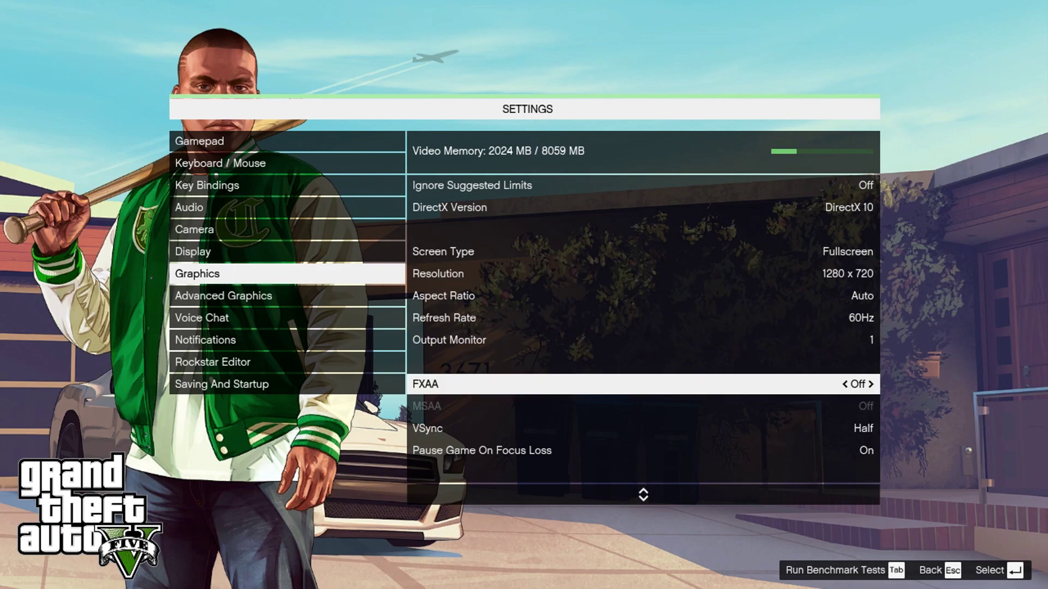
click(643, 427)
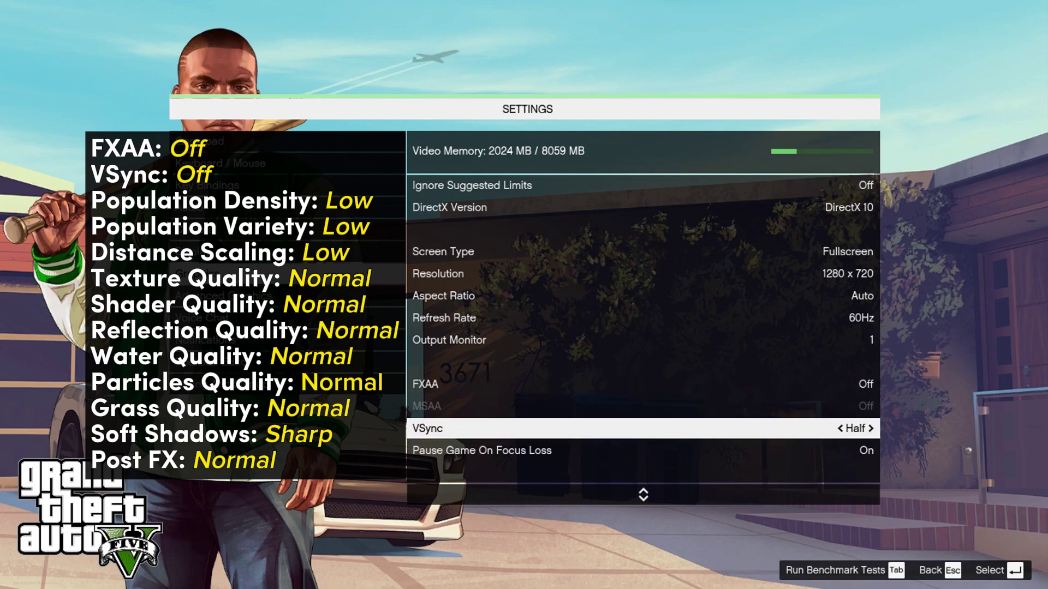
key(Left)
key(Left)
key(Down)
key(Down)
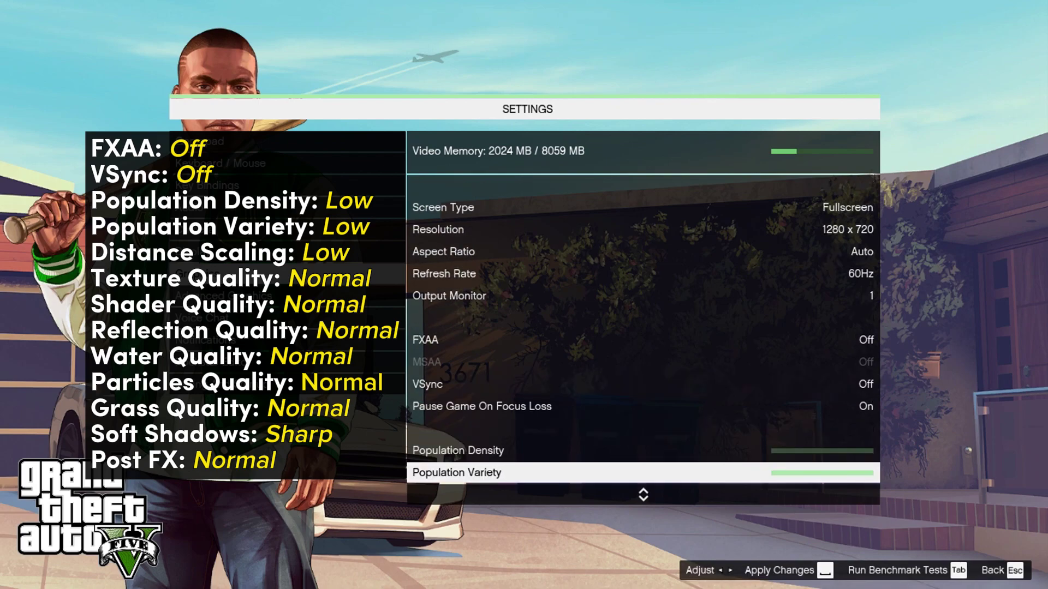
key(Up)
key(Down)
key(Left)
key(Left)
key(Left)
key(Left)
key(Left)
key(Left)
key(Left)
key(Left)
key(Left)
key(Left)
key(Down)
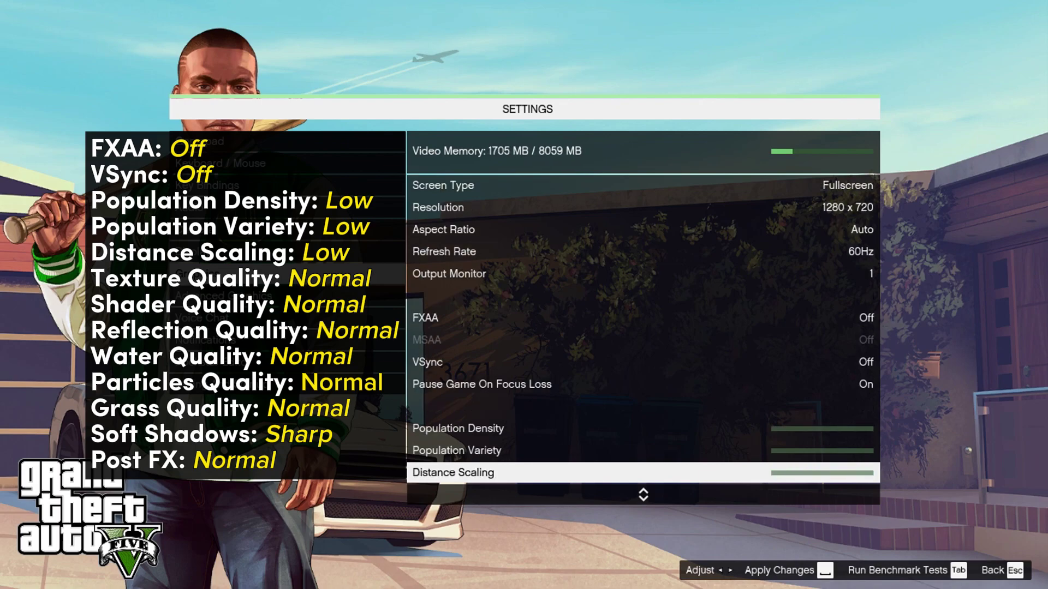
Lower Texture Quality from Very High and Shader Quality from High to Normal.
key(Down)
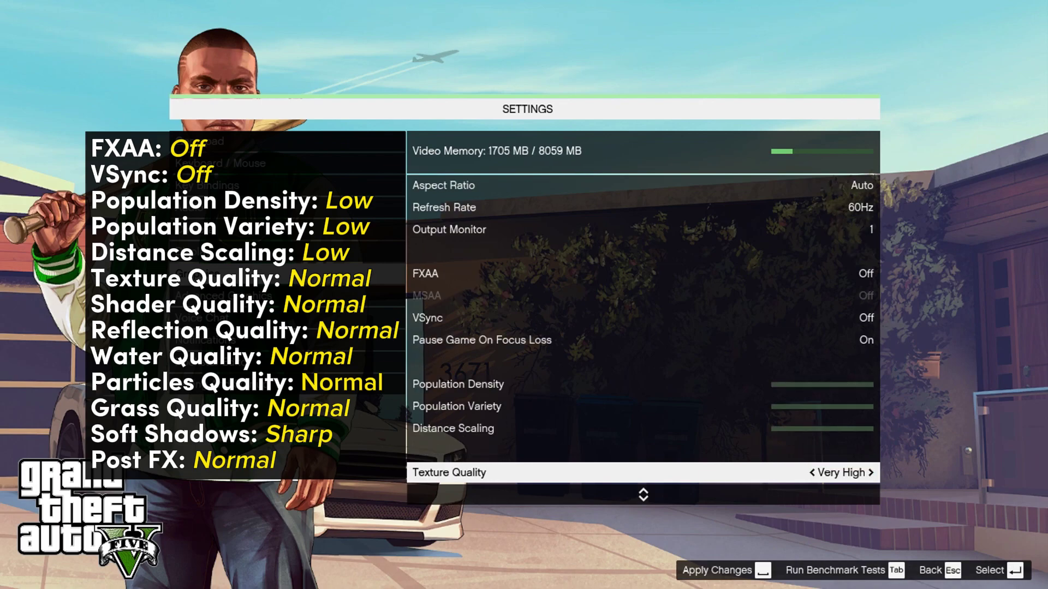
key(Left)
key(Left)
key(Down)
scroll(779, 230, down, 7)
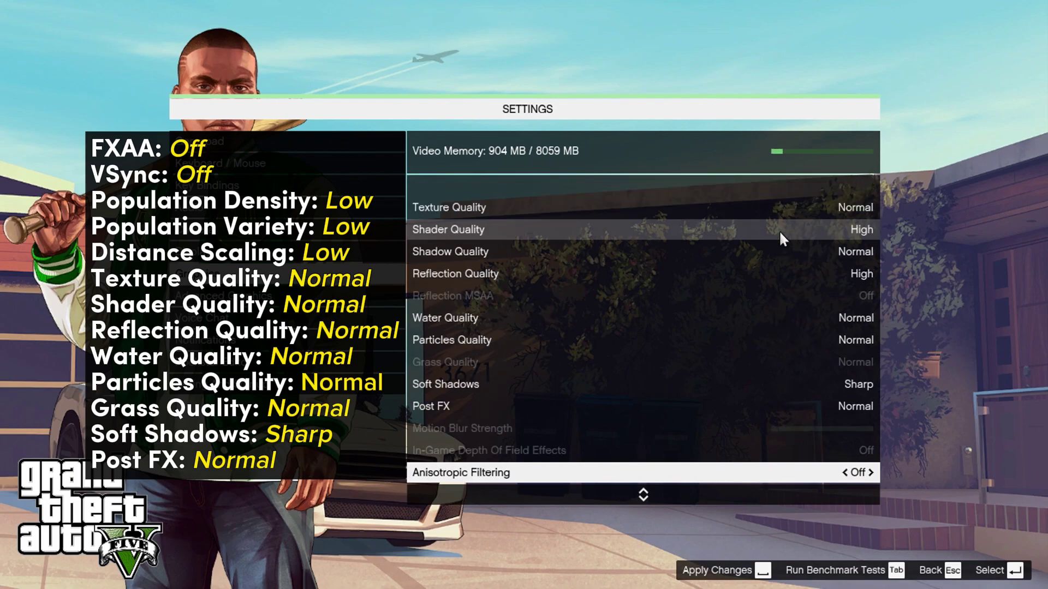
click(862, 228)
key(Left)
Set Reflection Quality to Normal, leaving Water and Particles Quality unchanged.
key(Down)
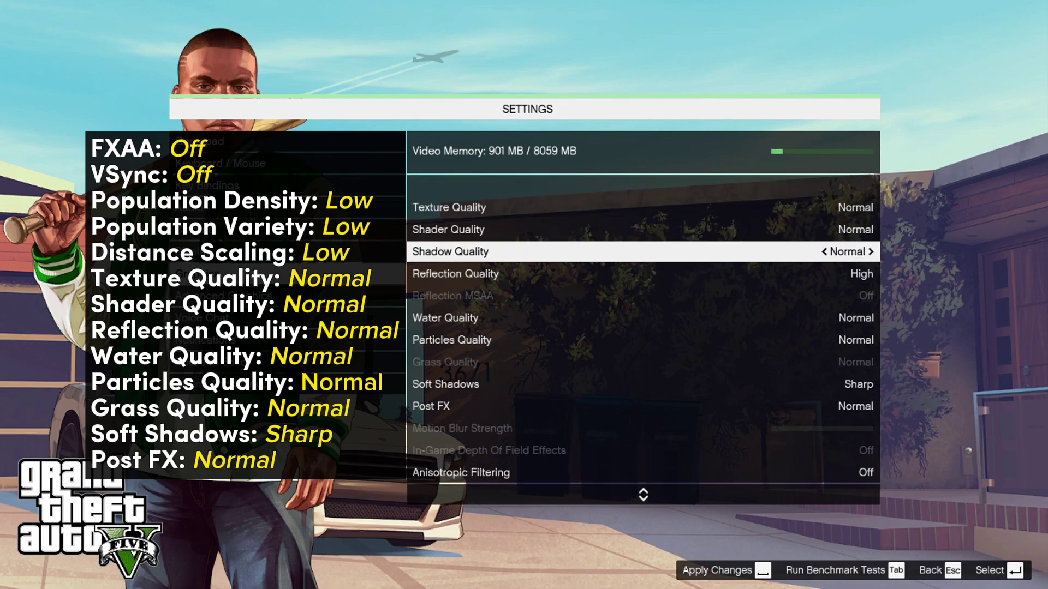
key(Down)
key(Left)
key(Left)
key(Right)
key(Down)
key(Down)
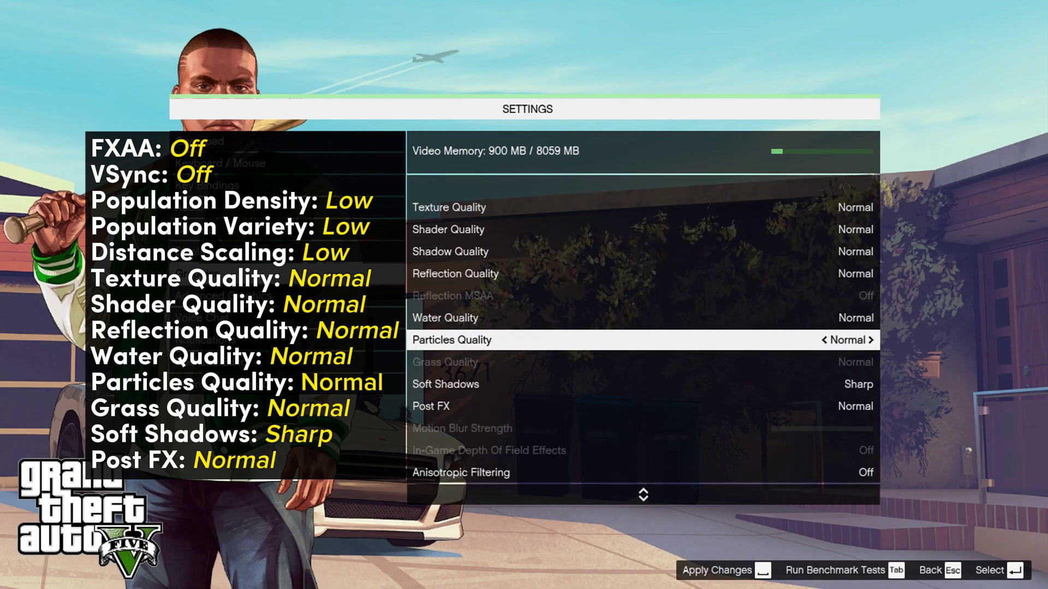
key(Down)
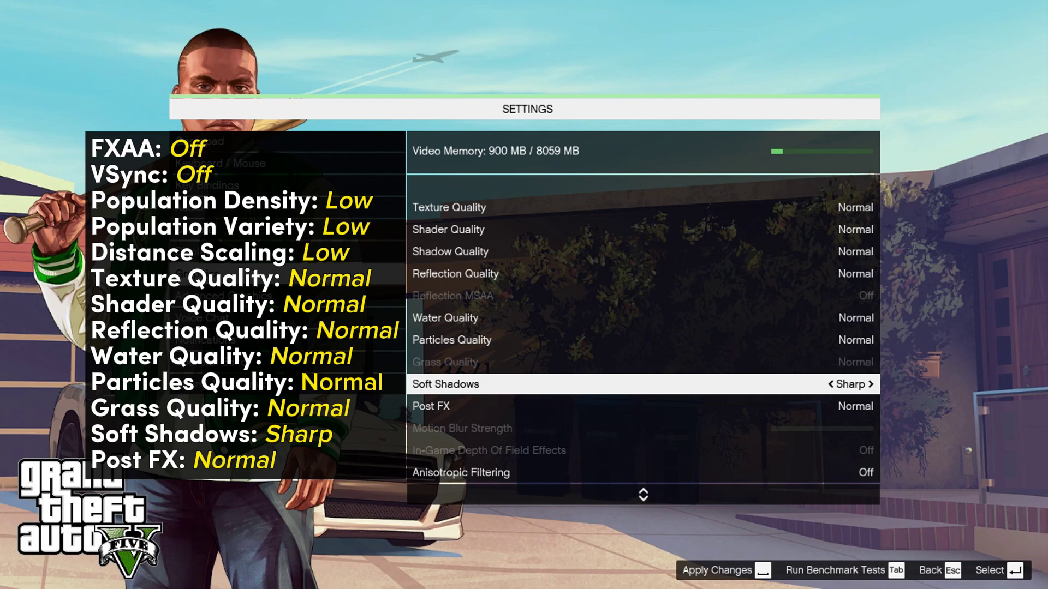
key(Down)
key(Down)
key(Down)
key(Down)
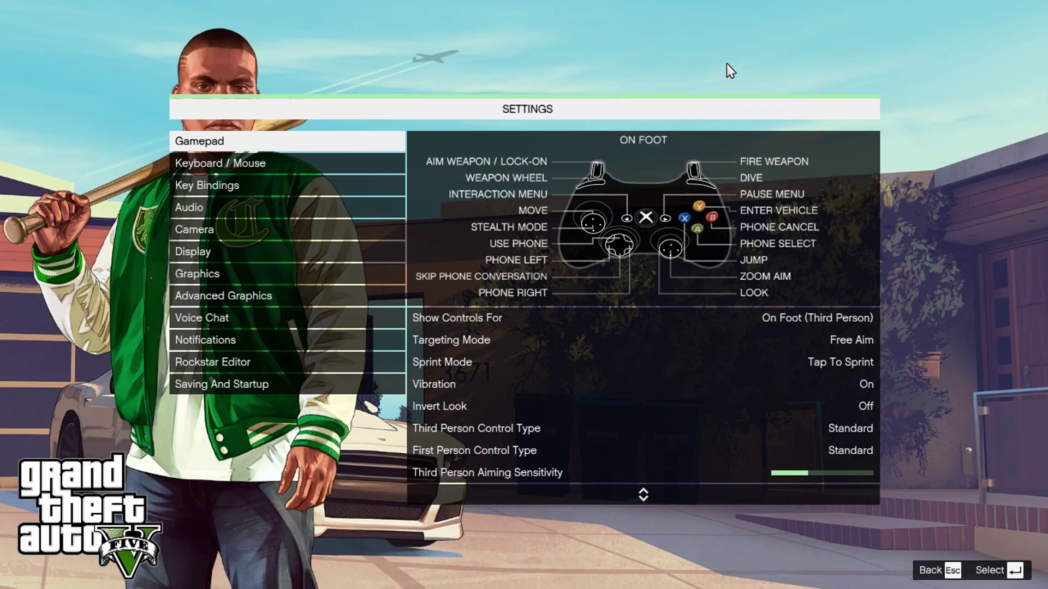
On the Advanced Graphics page, lower Frame Scaling Mode to 1/2 (x0.500).
click(361, 298)
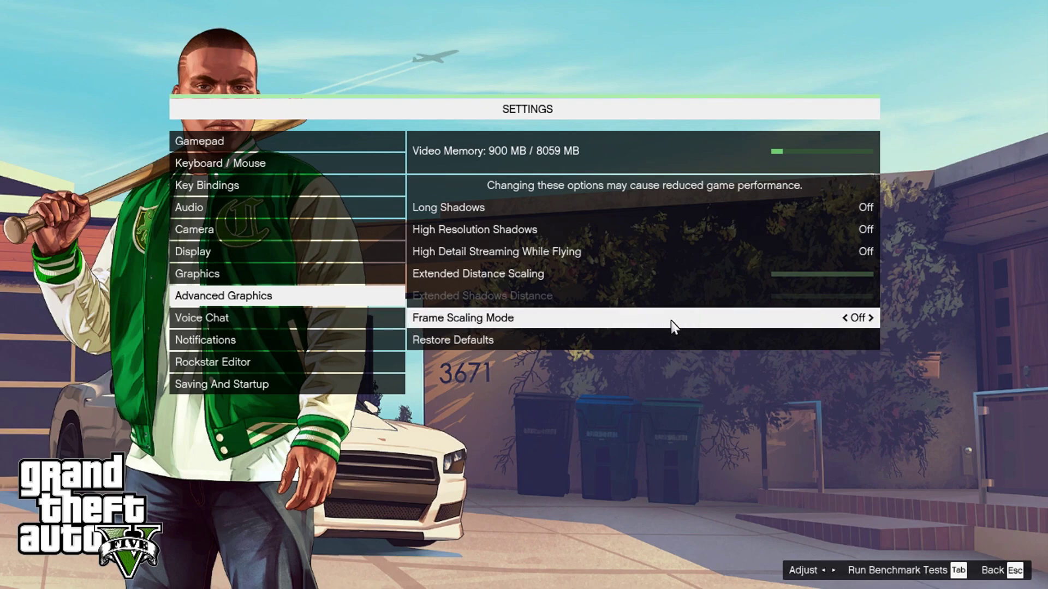
key(Left)
key(Left)
key(Left)
key(Left)
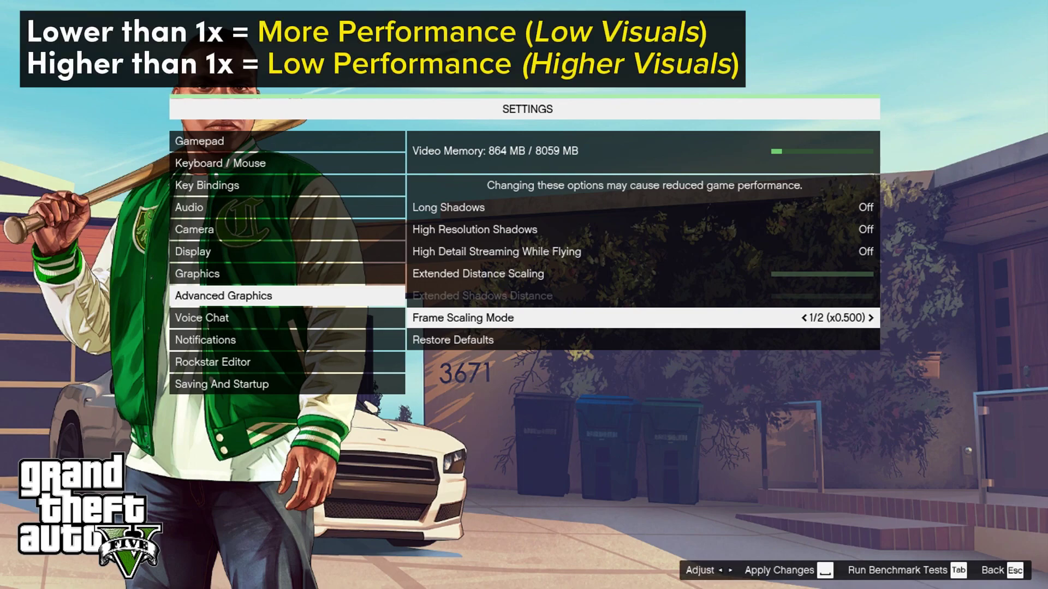